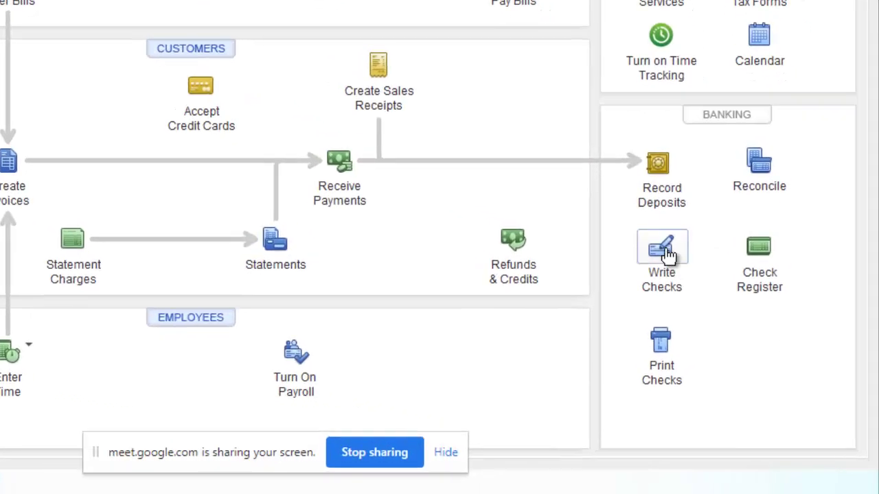
Start a new check from the BNS Subvention account, dated 31/08/2021 and payable to BROWN'S STATIONERY.
{"action": "mouse_move", "coordinate": [352, 491]}
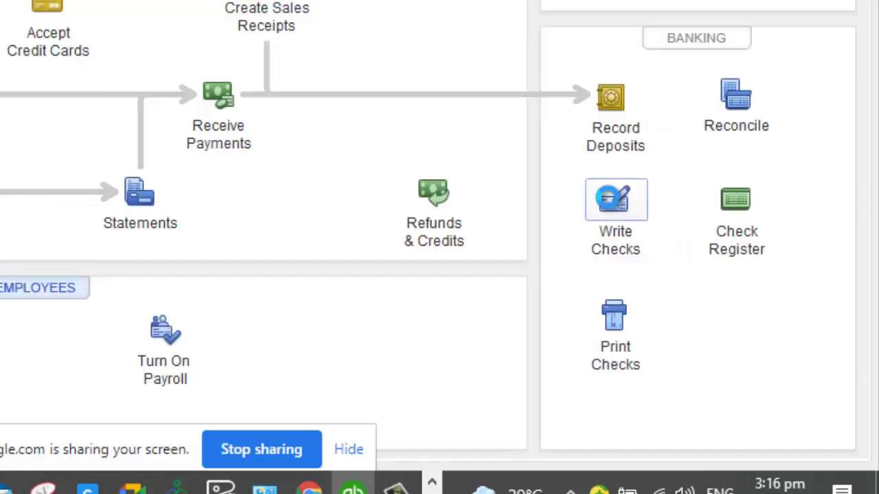
{"action": "left_click", "coordinate": [610, 196]}
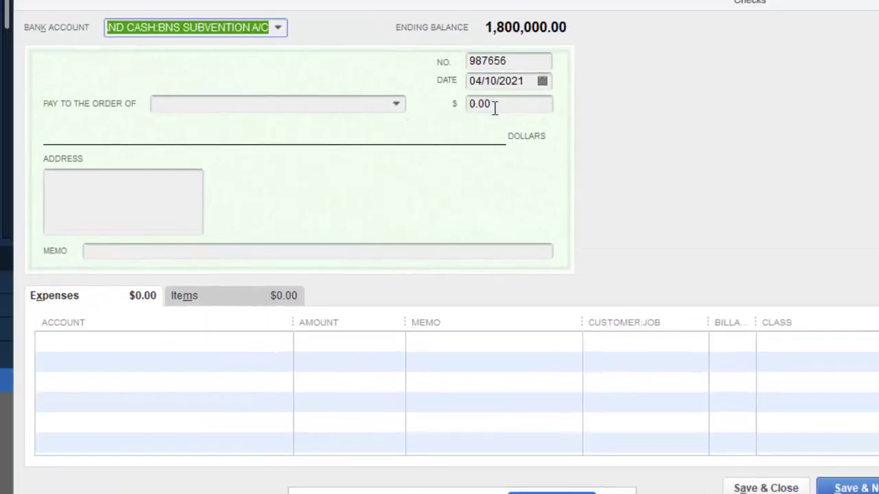
{"action": "left_click", "coordinate": [542, 81]}
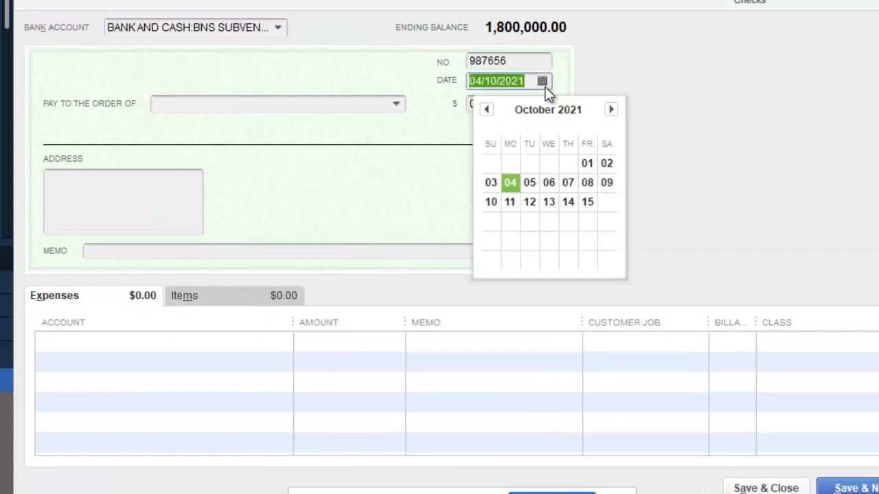
{"action": "left_click", "coordinate": [486, 109]}
{"action": "left_click", "coordinate": [486, 109]}
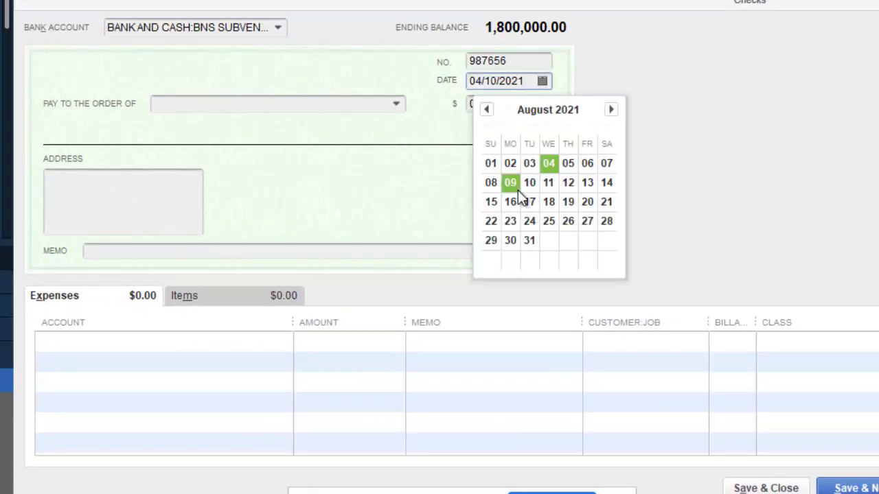
{"action": "left_click", "coordinate": [530, 241]}
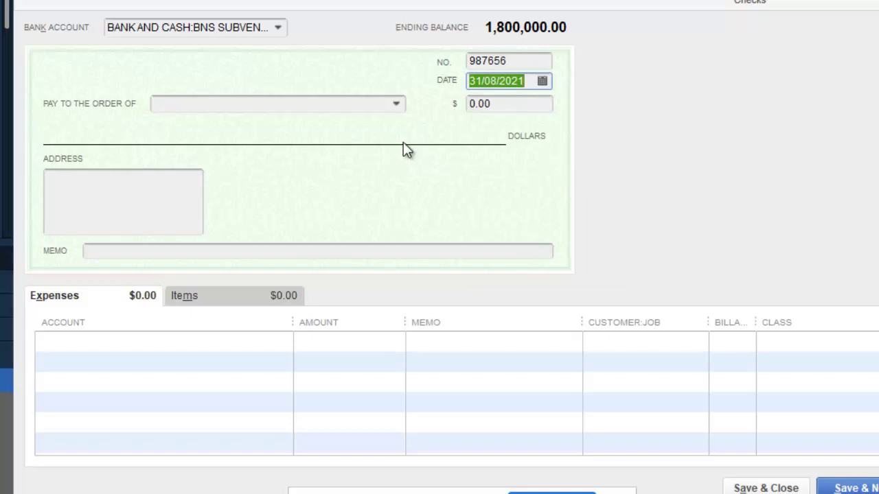
{"action": "left_click", "coordinate": [397, 105]}
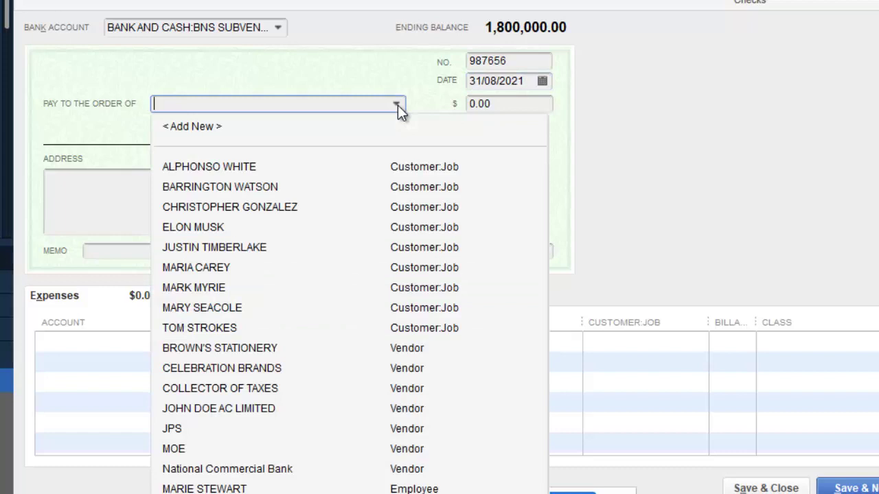
{"action": "left_click", "coordinate": [244, 346]}
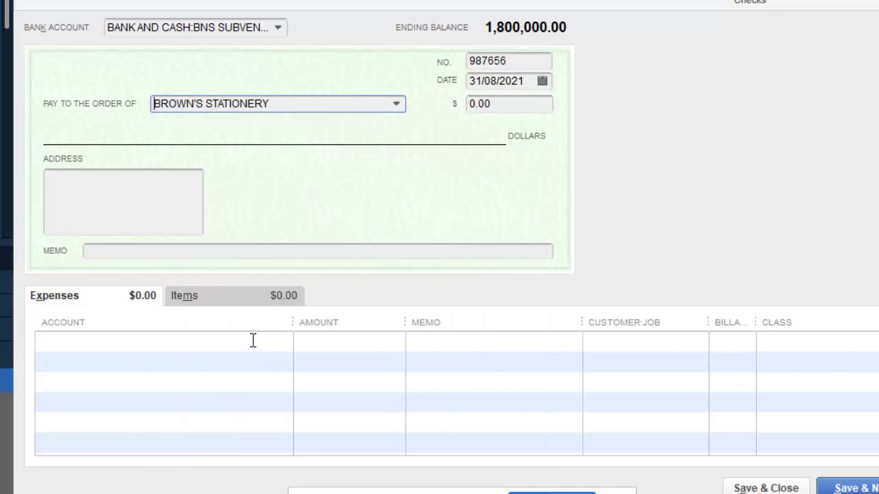
Add an expense line for Opening Balance Equity with class FEES and an amount of 17,000.
{"action": "left_click", "coordinate": [254, 340]}
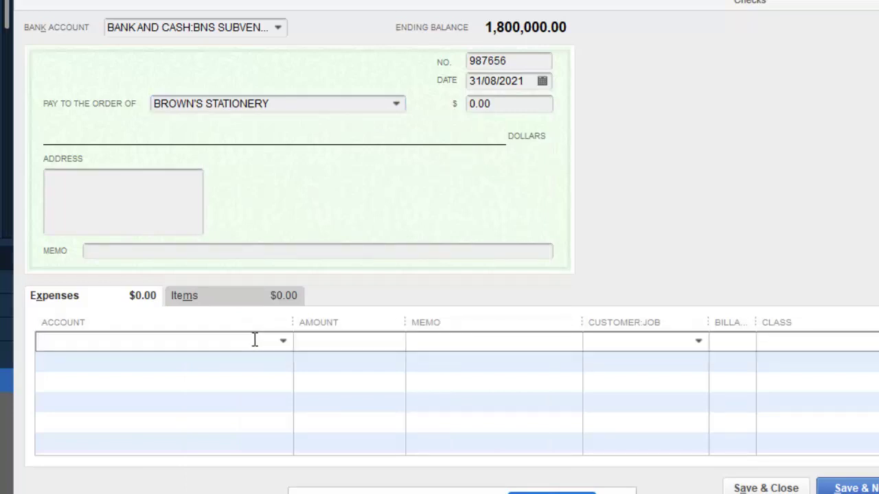
{"action": "type", "text": "Opening Balance Equity"}
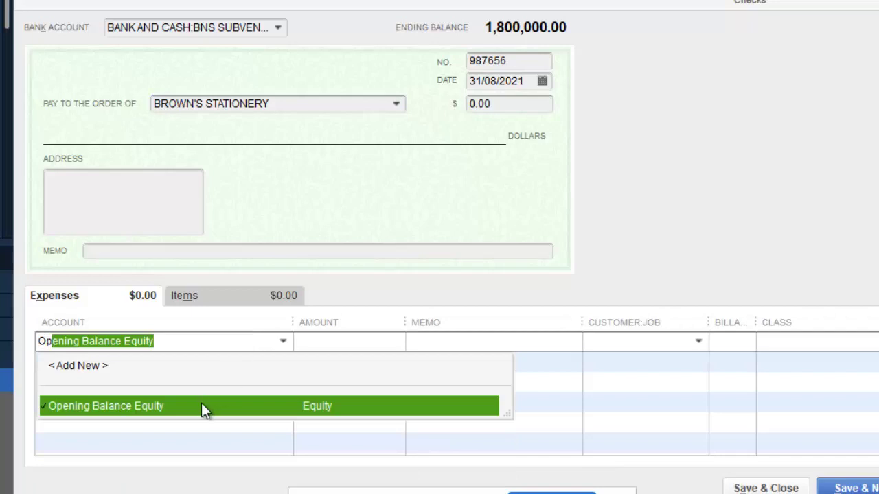
{"action": "left_click", "coordinate": [175, 406]}
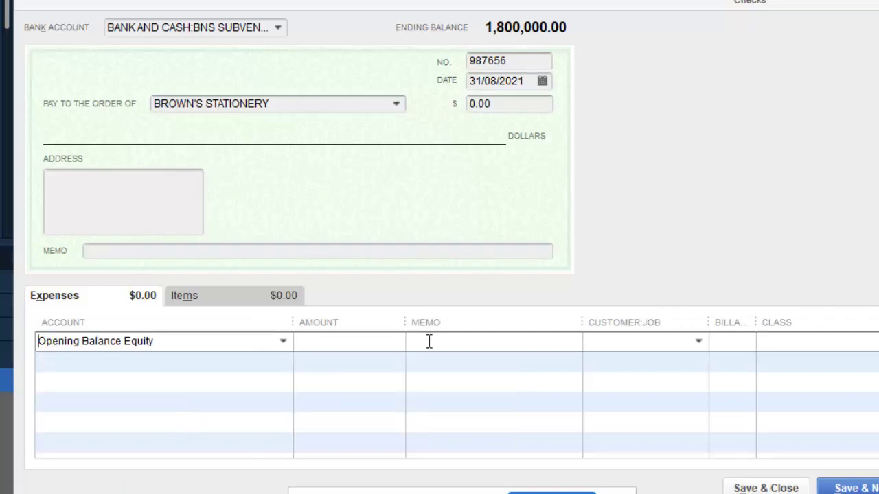
{"action": "left_click", "coordinate": [858, 341]}
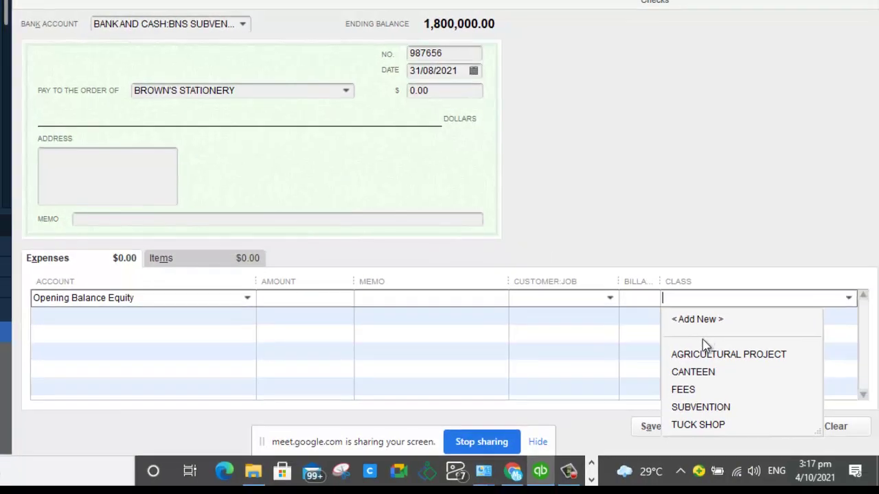
{"action": "left_click", "coordinate": [698, 394]}
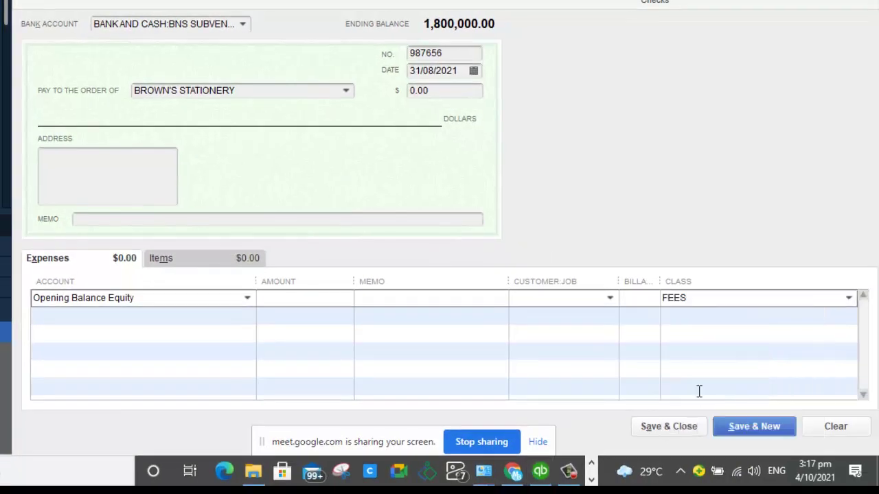
{"action": "left_click", "coordinate": [341, 301]}
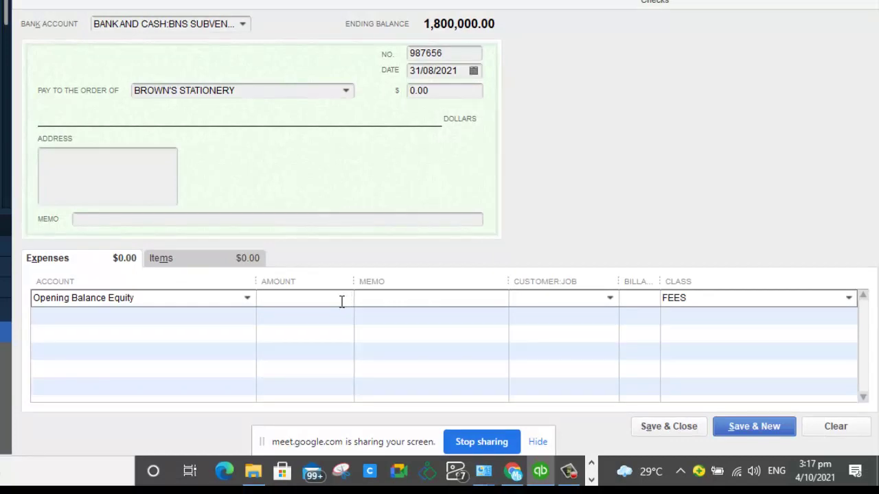
{"action": "left_click", "coordinate": [342, 300]}
{"action": "type", "text": "17000"}
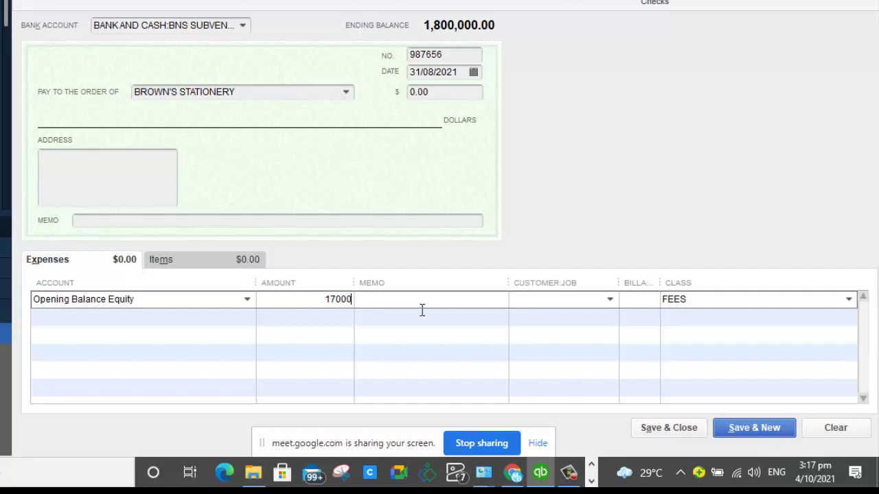
{"action": "key", "text": "Tab"}
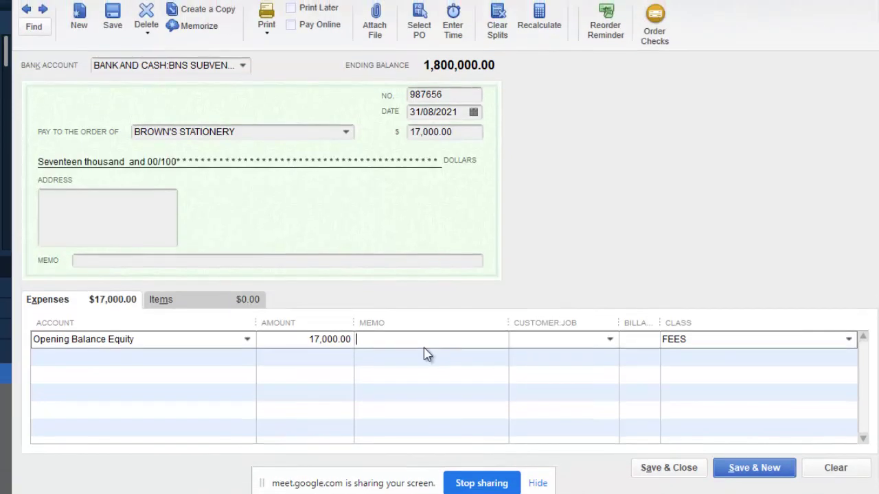
Enter the line memo "Entry to record unpresent cheque as at August 31, 2021", and save and close the check.
{"action": "type", "text": "Entry to record up"}
{"action": "key", "text": "BackSpace"}
{"action": "type", "text": "npresent cheque"}
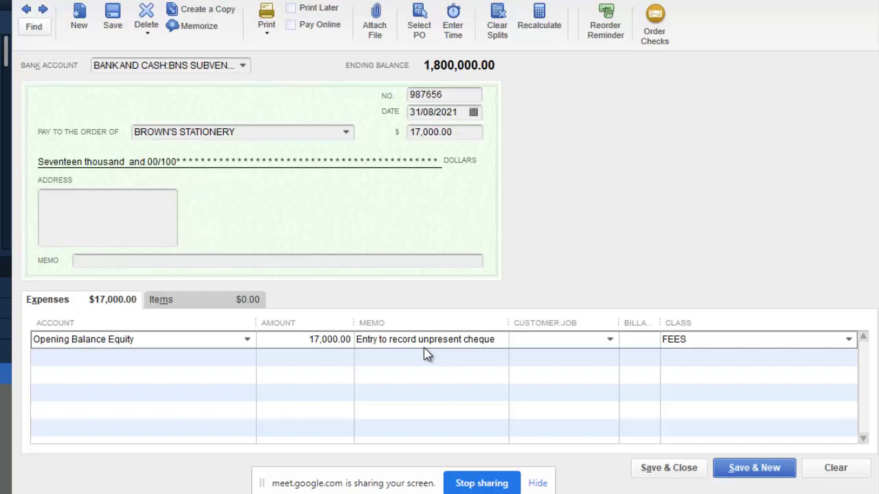
{"action": "type", "text": " as at"}
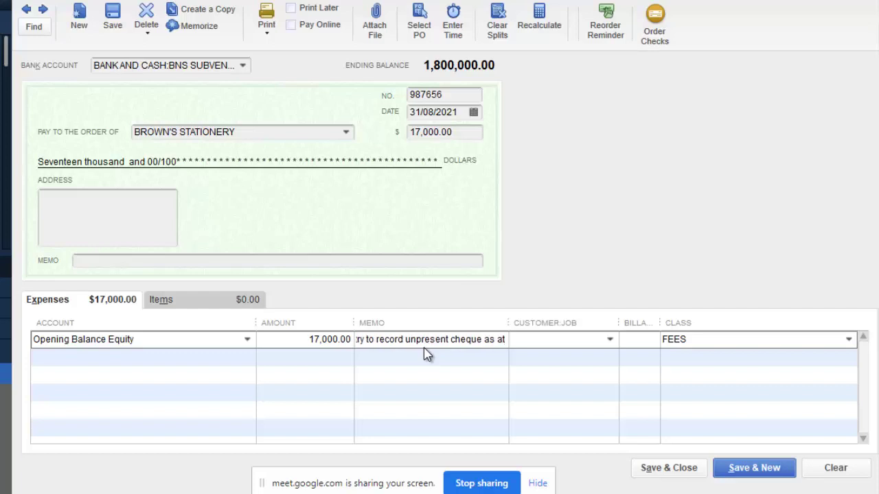
{"action": "type", "text": " Augu"}
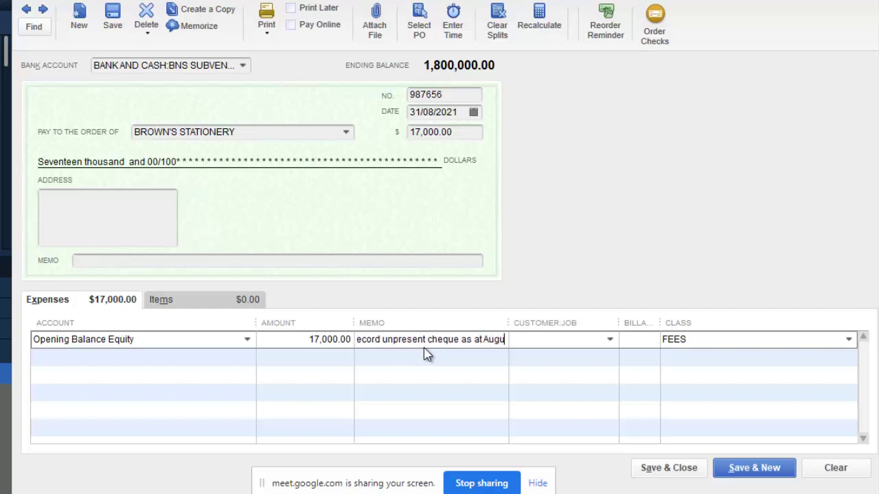
{"action": "type", "text": "st 31"}
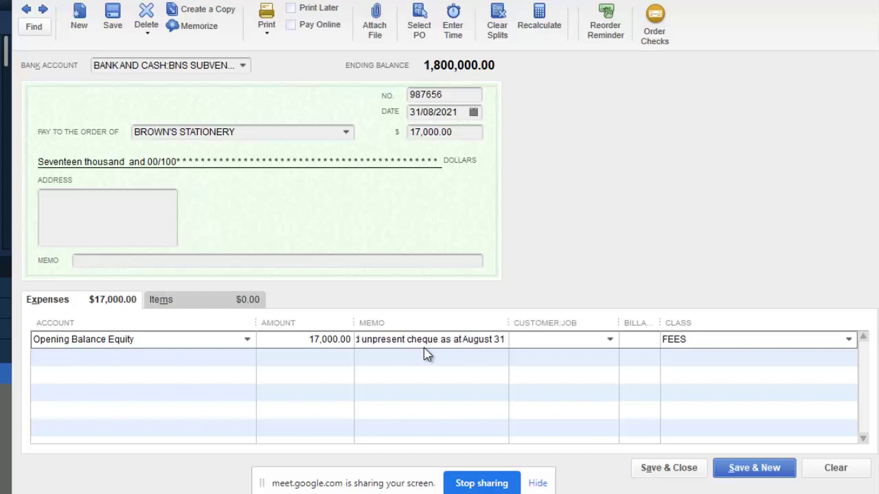
{"action": "type", "text": ".,"}
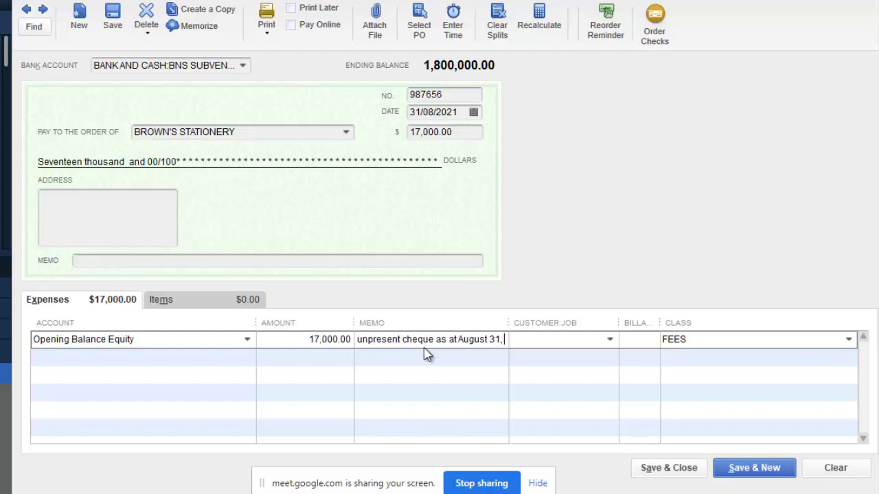
{"action": "type", "text": " 2021"}
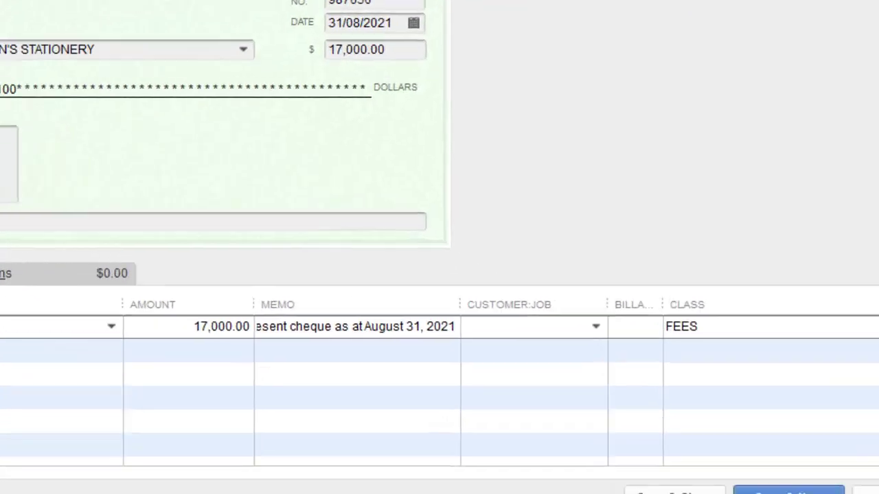
{"action": "left_click", "coordinate": [531, 444]}
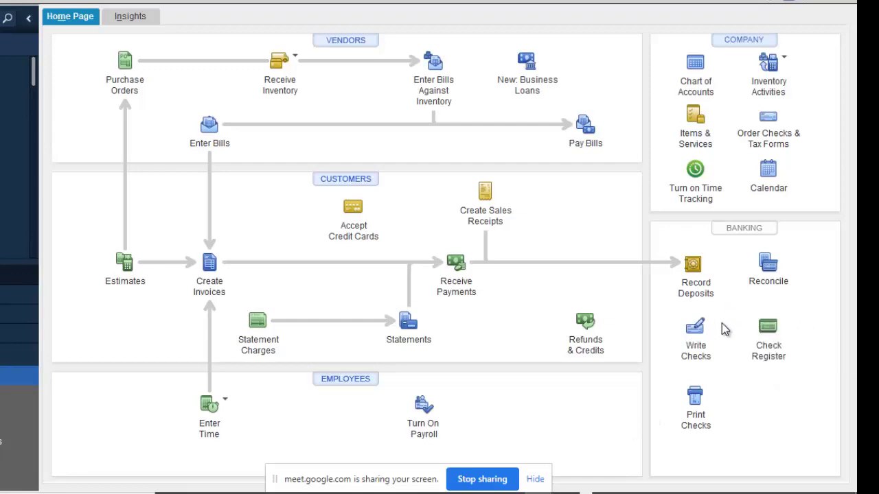
Open the check register for the NCB FEES bank account.
{"action": "left_click", "coordinate": [767, 328]}
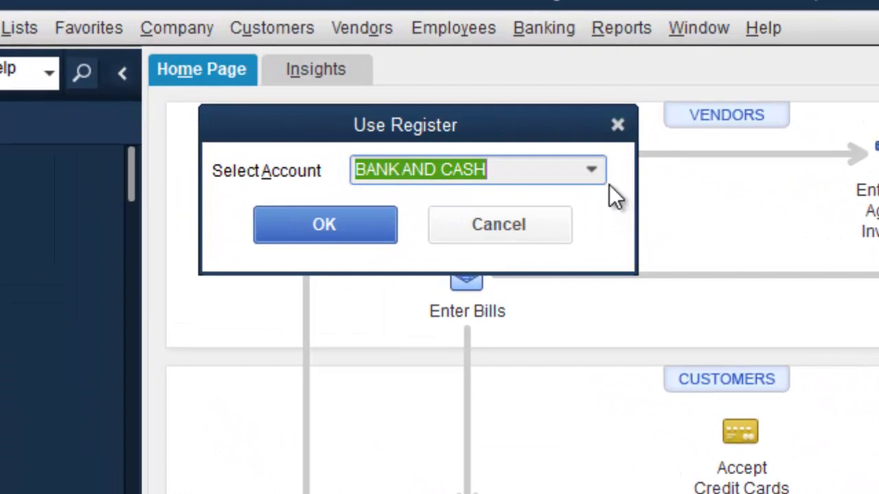
{"action": "left_click", "coordinate": [598, 171]}
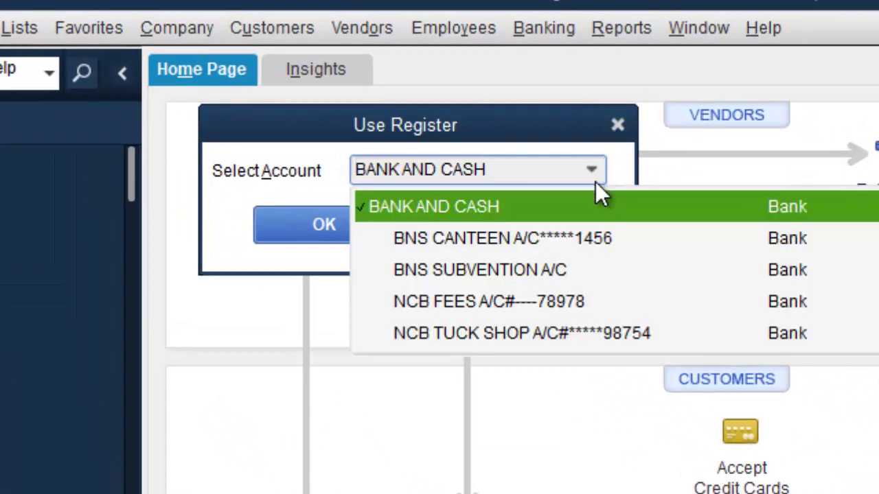
{"action": "left_click", "coordinate": [529, 309]}
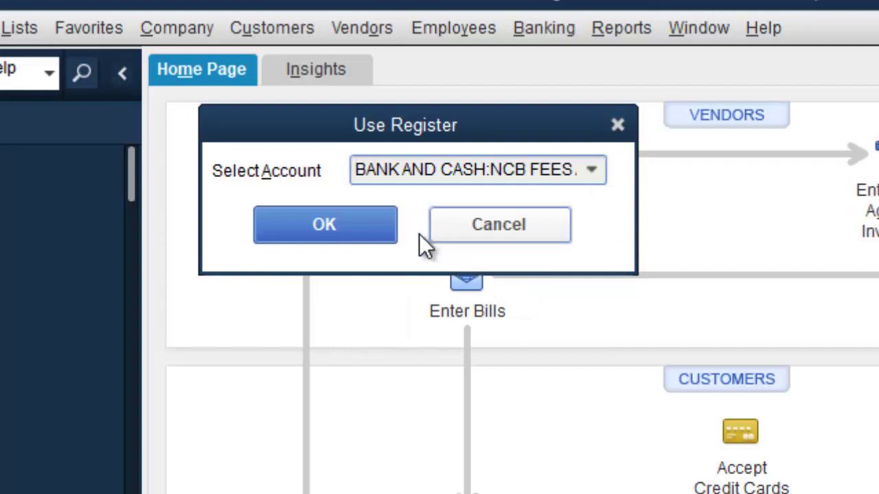
{"action": "left_click", "coordinate": [333, 234]}
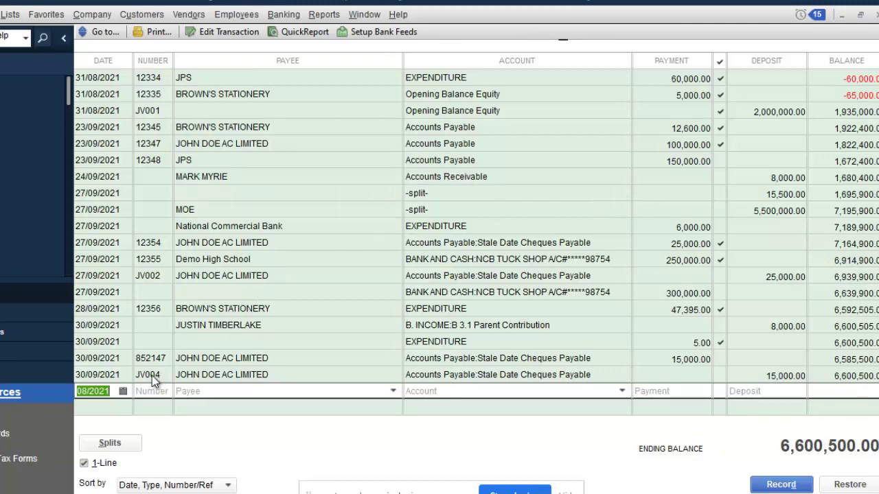
Begin a new register entry dated 31/08/2021 with number 852148.
{"action": "left_click", "coordinate": [123, 391]}
{"action": "left_click", "coordinate": [92, 392]}
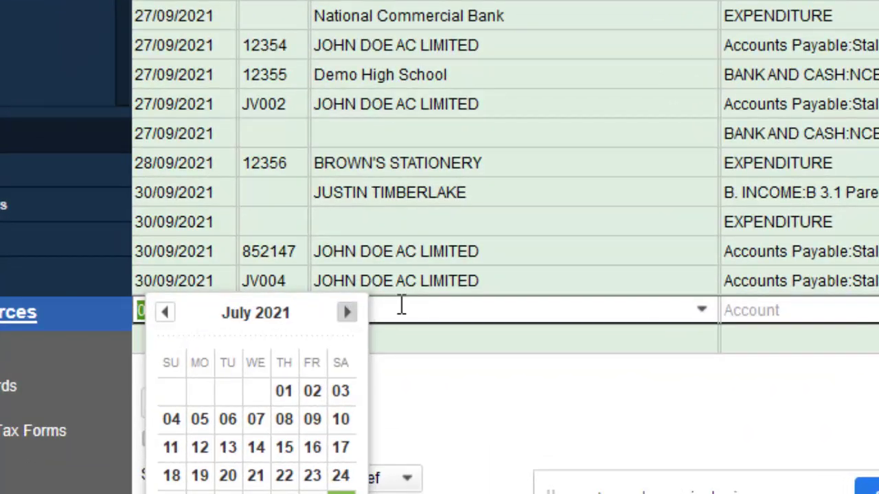
{"action": "left_click", "coordinate": [347, 313]}
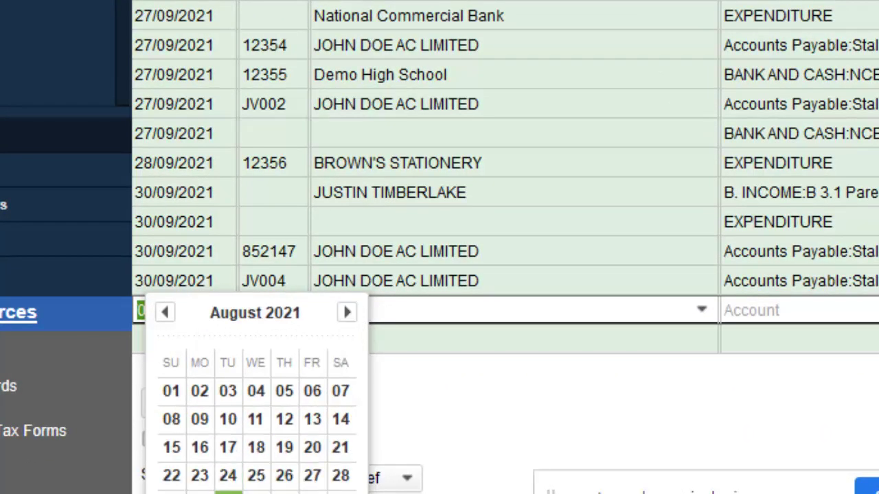
{"action": "left_click", "coordinate": [227, 475]}
{"action": "left_click", "coordinate": [300, 314]}
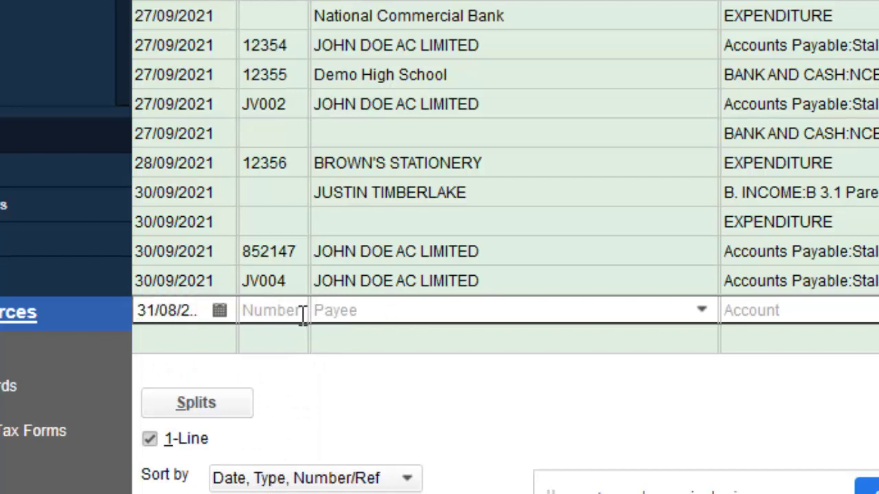
{"action": "type", "text": "852148"}
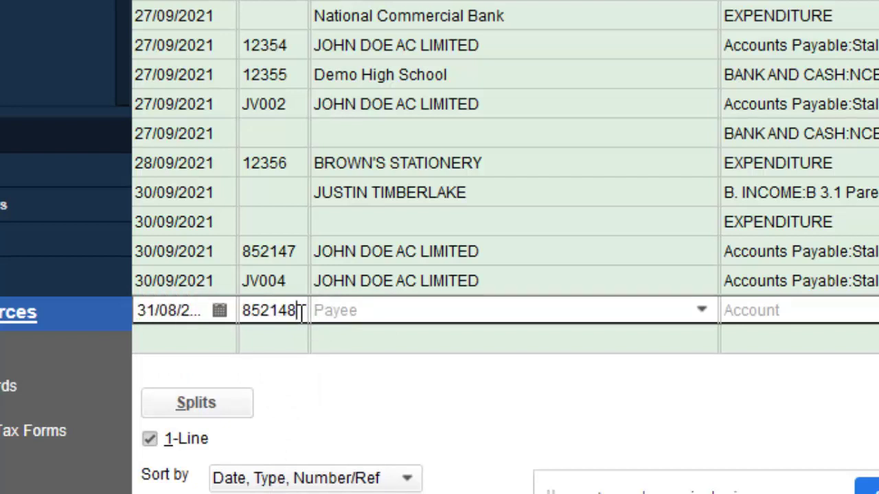
Turn off the one-line register view and choose JOHN DOE AC LIMITED as the payee of the new entry.
{"action": "left_click", "coordinate": [481, 313]}
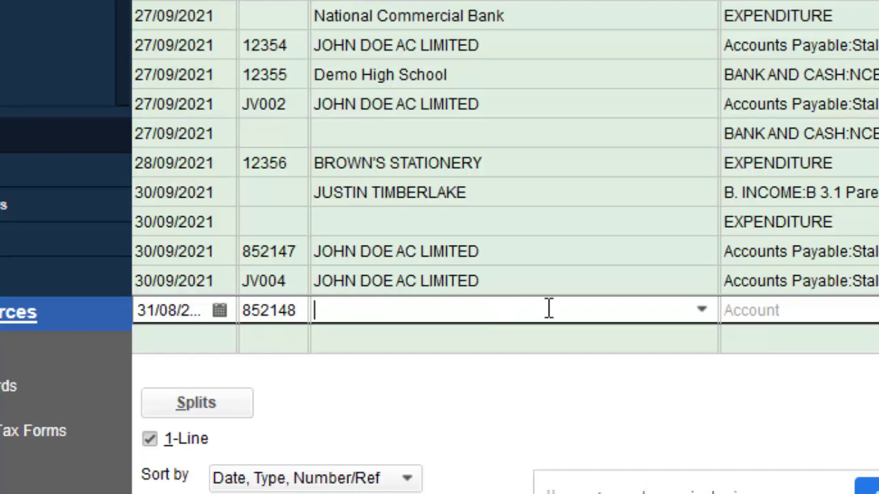
{"action": "left_click", "coordinate": [701, 310]}
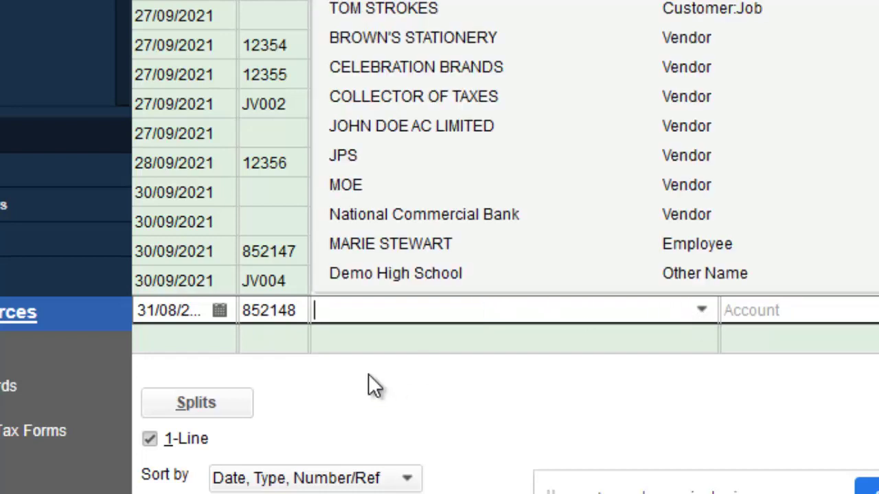
{"action": "left_click", "coordinate": [151, 439]}
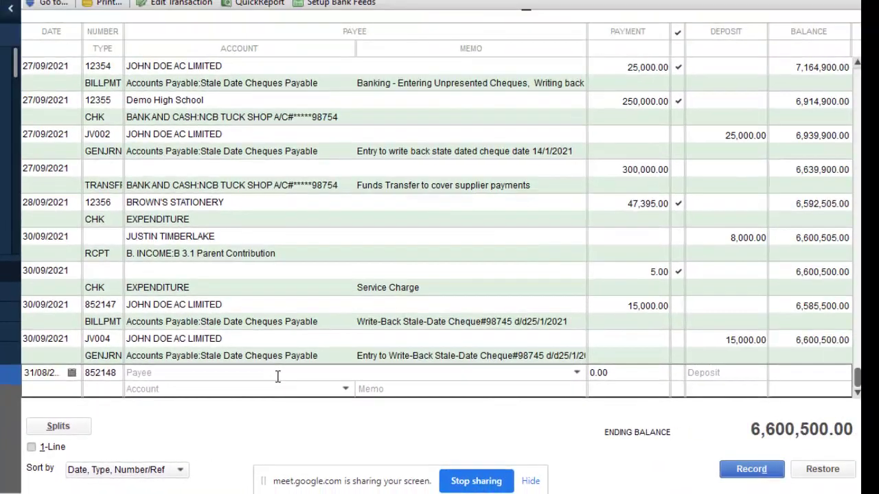
{"action": "left_click", "coordinate": [563, 316]}
{"action": "left_click", "coordinate": [577, 373]}
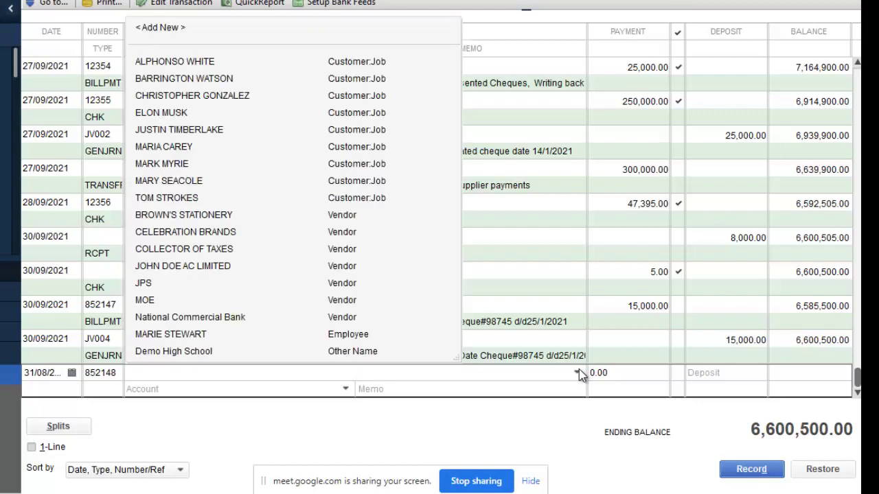
{"action": "type", "text": "JOn"}
{"action": "key", "text": "BackSpace"}
{"action": "type", "text": "h"}
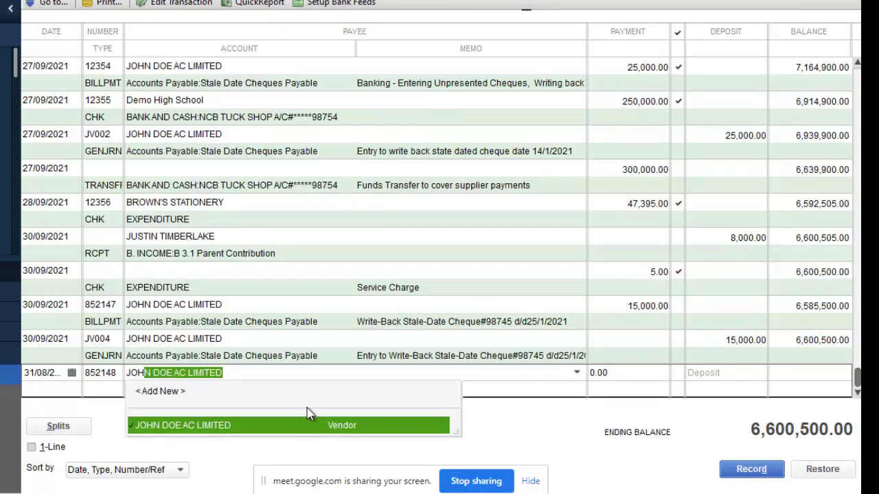
{"action": "left_click", "coordinate": [287, 428]}
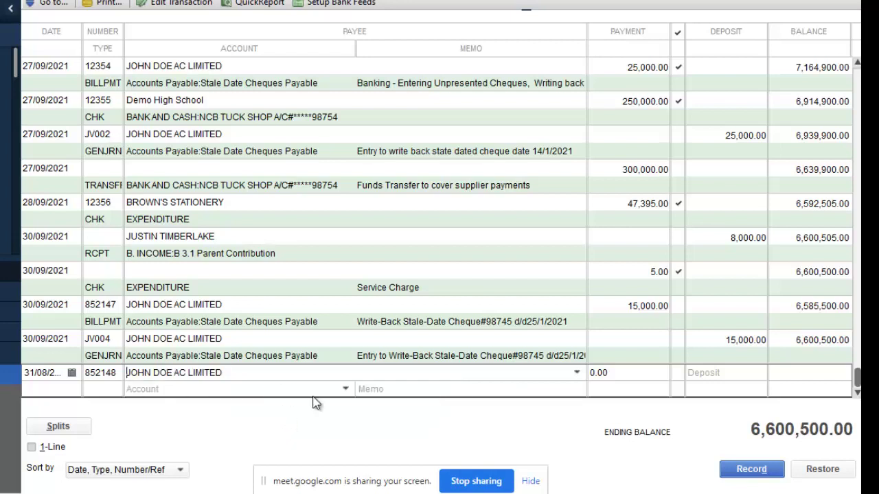
Assign the entry to Opening Balance Equity and enter the memo "Entry to record unpresented cheque as at August 31, 2021".
{"action": "left_click", "coordinate": [272, 389]}
{"action": "type", "text": "Opening Balance Equity"}
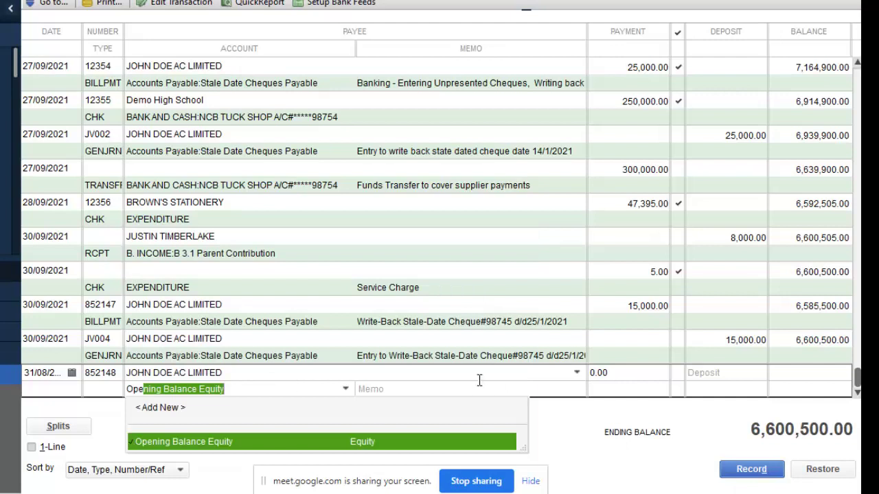
{"action": "left_click", "coordinate": [458, 387]}
{"action": "type", "text": "En"}
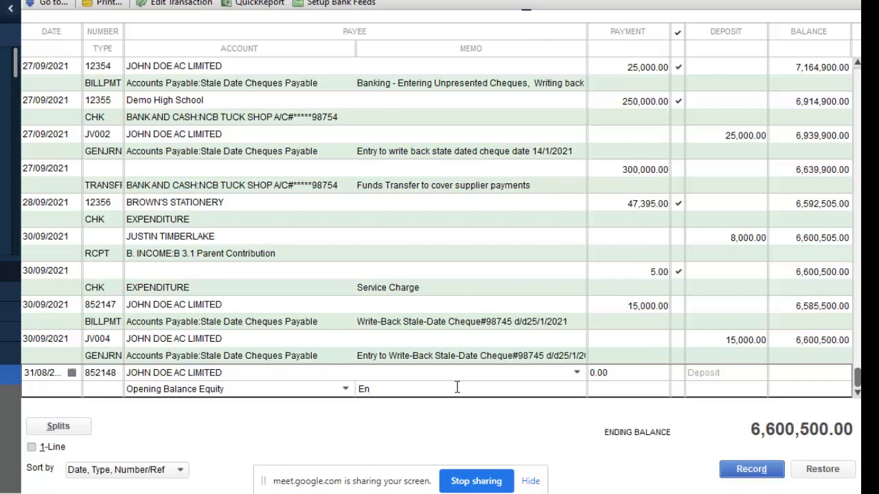
{"action": "type", "text": "tret"}
{"action": "key", "text": "BackSpace"}
{"action": "key", "text": "BackSpace"}
{"action": "type", "text": "y to record unpresented che"}
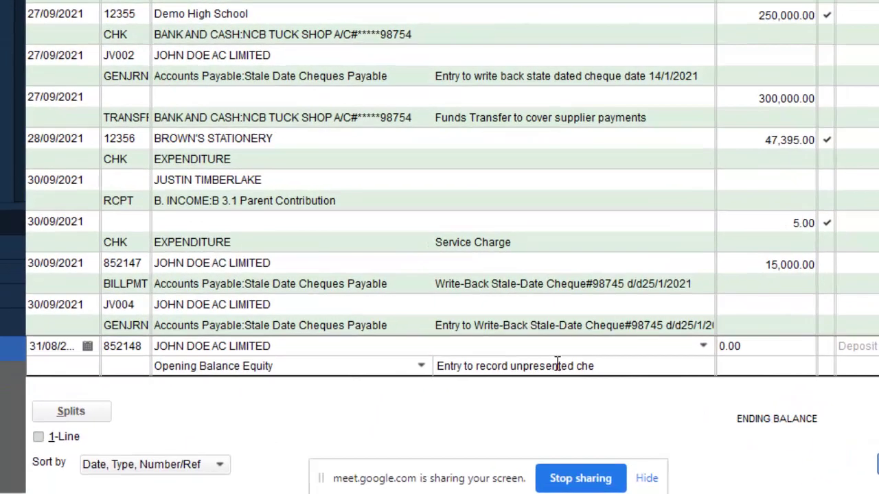
{"action": "type", "text": "que as at"}
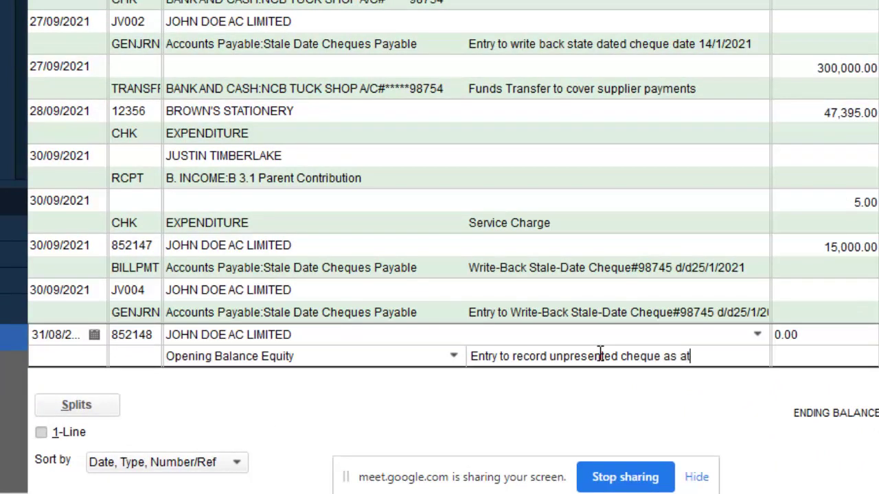
{"action": "type", "text": " August 31 2021"}
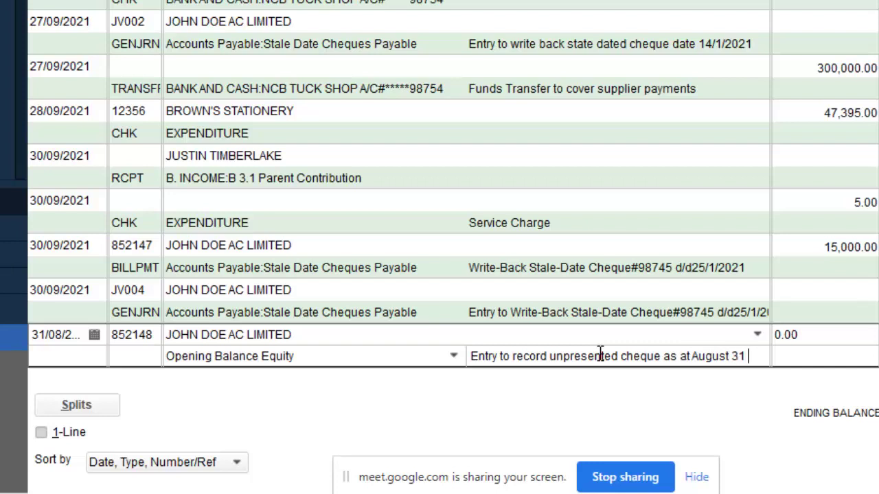
{"action": "key", "text": "Left"}
{"action": "key", "text": "Left"}
{"action": "key", "text": "Left"}
{"action": "key", "text": "Left"}
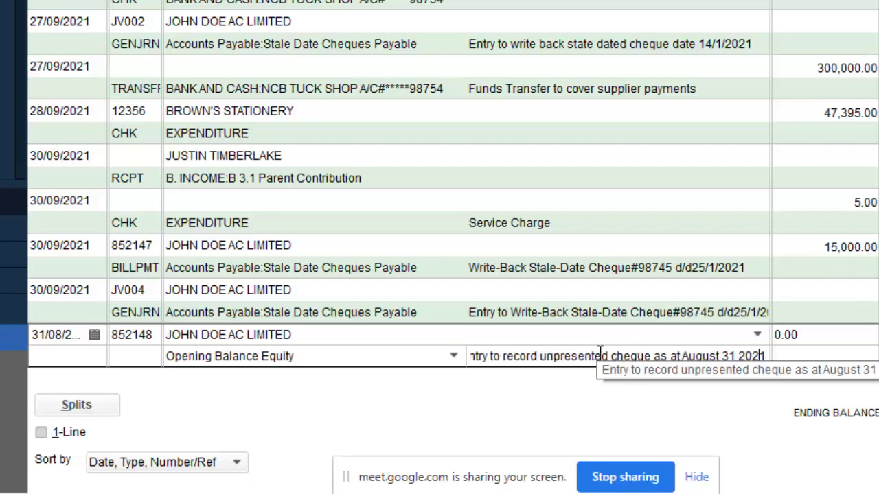
{"action": "type", "text": ","}
Set the entry's payment amount to 30,000 and record it in the register.
{"action": "left_click_drag", "start_coordinate": [803, 334], "coordinate": [750, 341]}
{"action": "type", "text": "30000"}
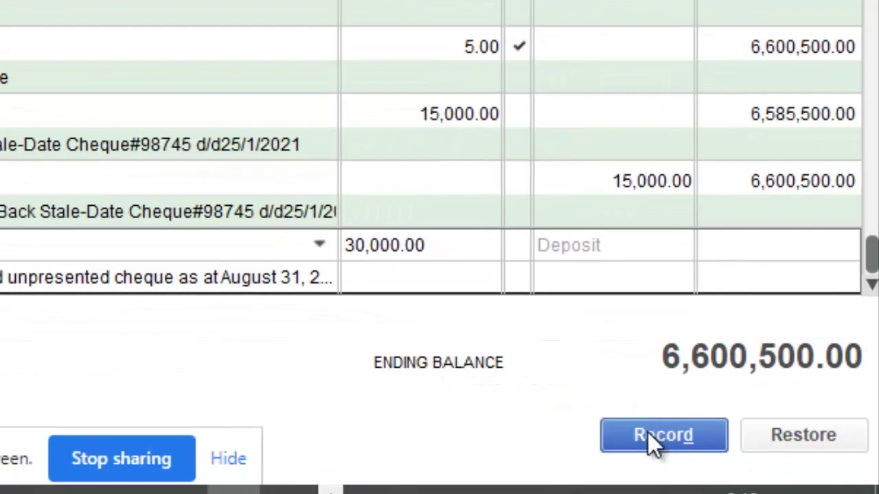
{"action": "left_click", "coordinate": [628, 433]}
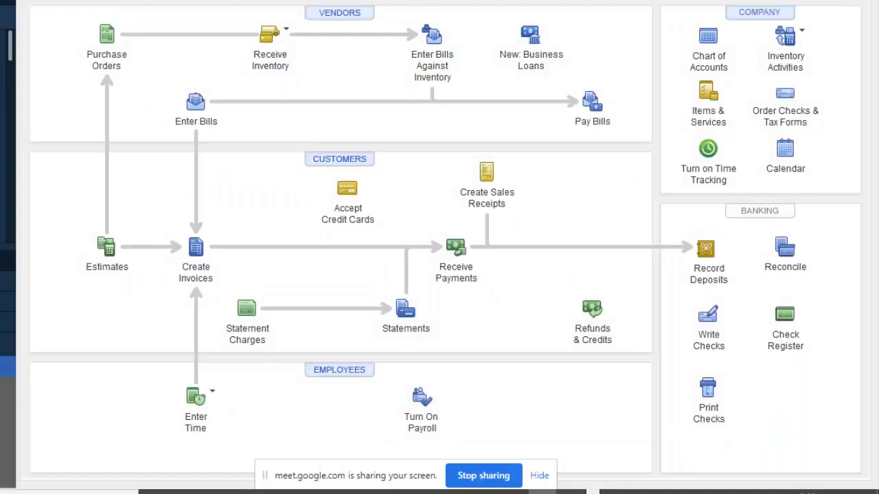
Open the reconciliation for the BANK AND CASH account with an ending balance of 2,000,000.
{"action": "left_click", "coordinate": [210, 4]}
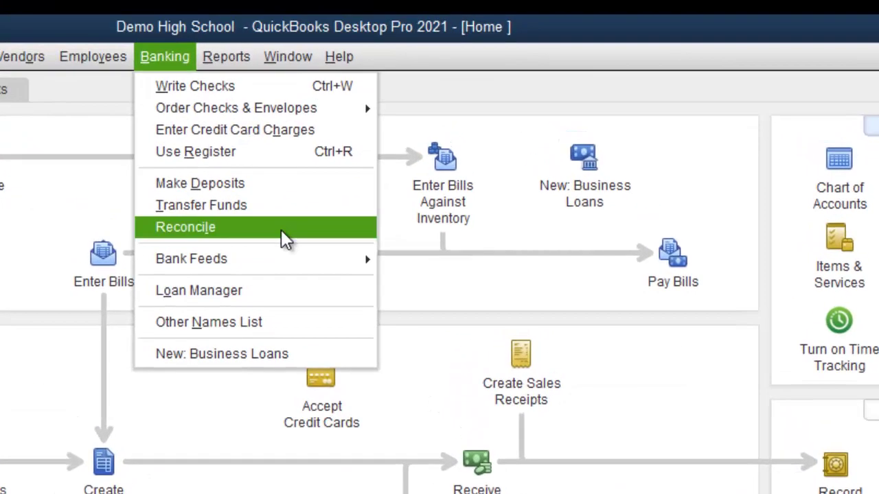
{"action": "left_click", "coordinate": [280, 229]}
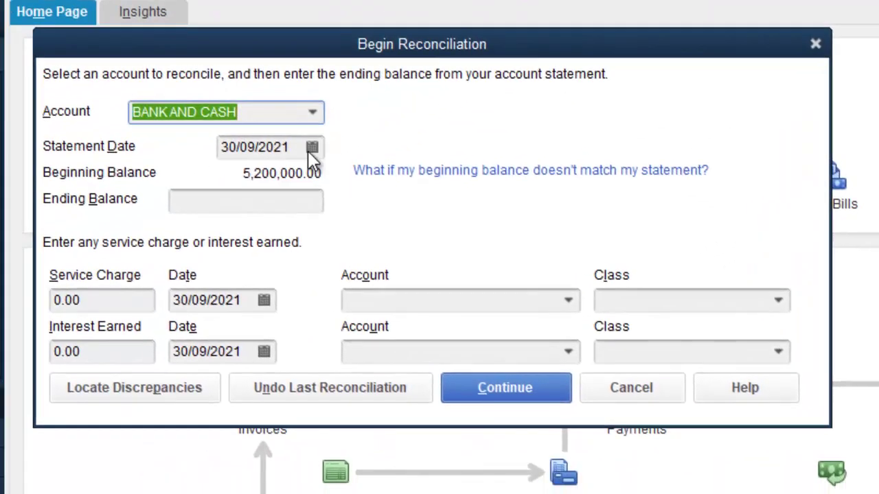
{"action": "left_click", "coordinate": [521, 389]}
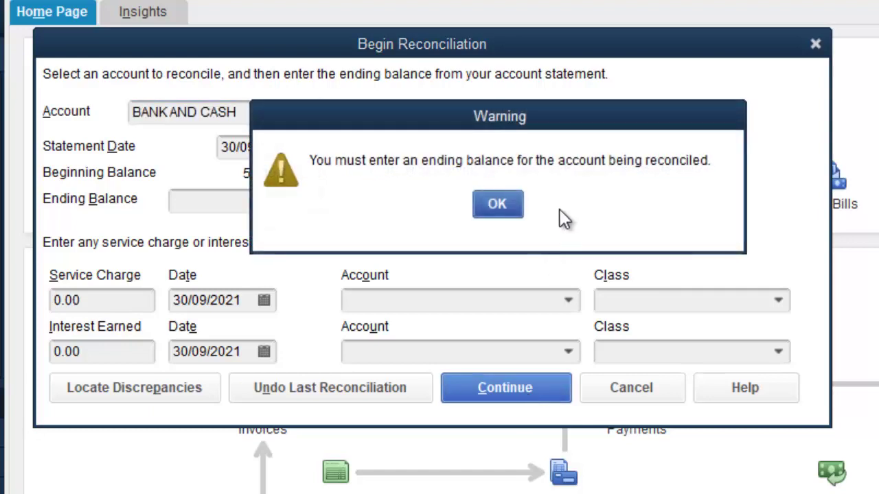
{"action": "left_click", "coordinate": [506, 210]}
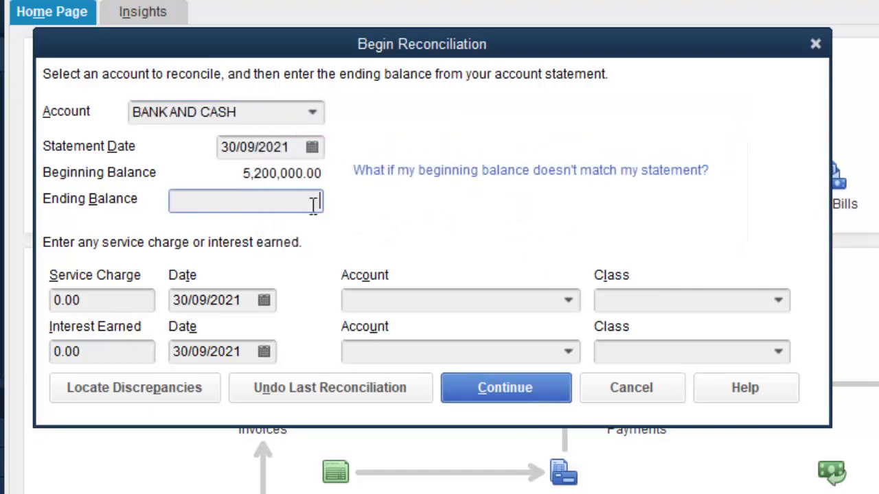
{"action": "type", "text": "2000000"}
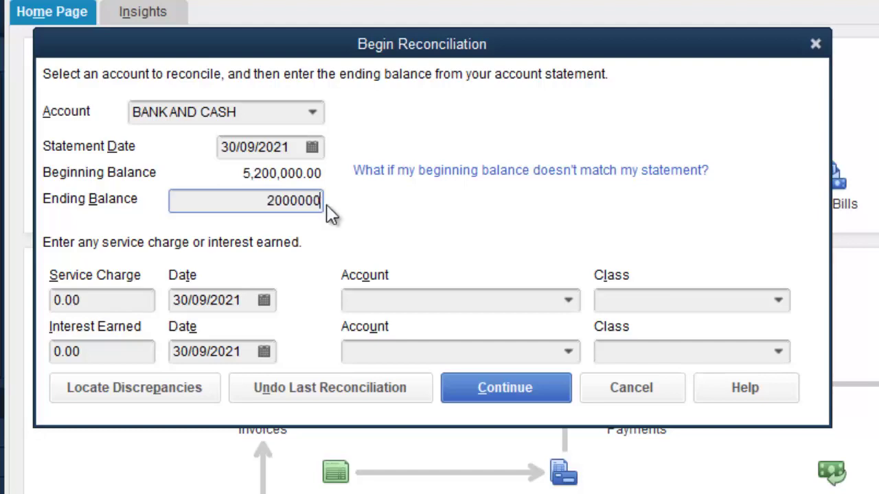
{"action": "left_click", "coordinate": [521, 389]}
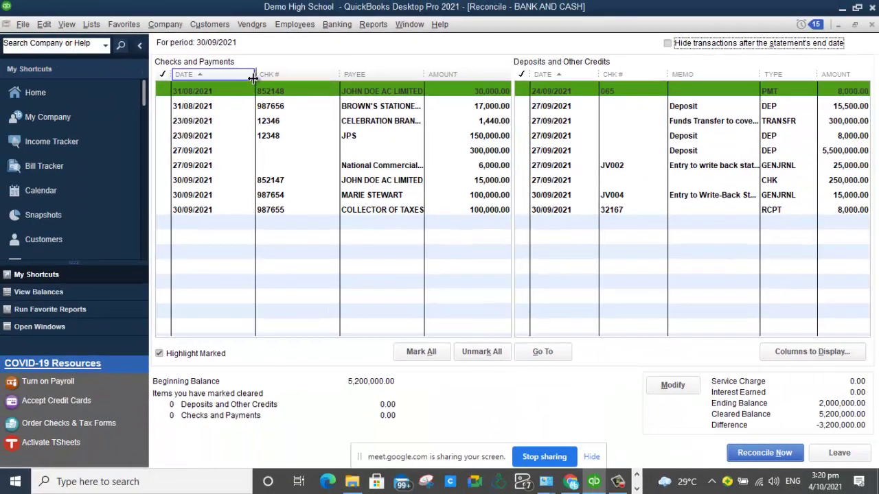
Mark the two cheques dated 31/08/2021, 852148 and 987656, as cleared and unmark both again.
{"action": "left_click_drag", "start_coordinate": [247, 79], "coordinate": [230, 79]}
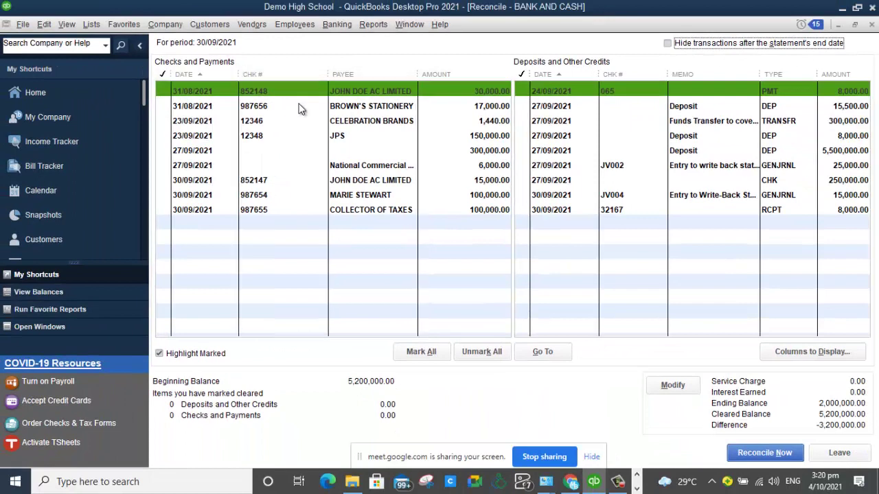
{"action": "left_click", "coordinate": [192, 108]}
{"action": "left_click", "coordinate": [205, 95]}
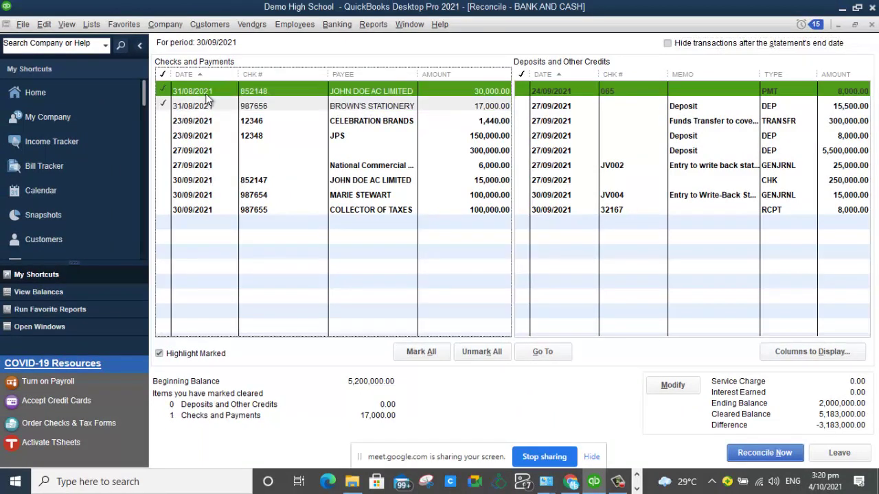
{"action": "left_click", "coordinate": [166, 108]}
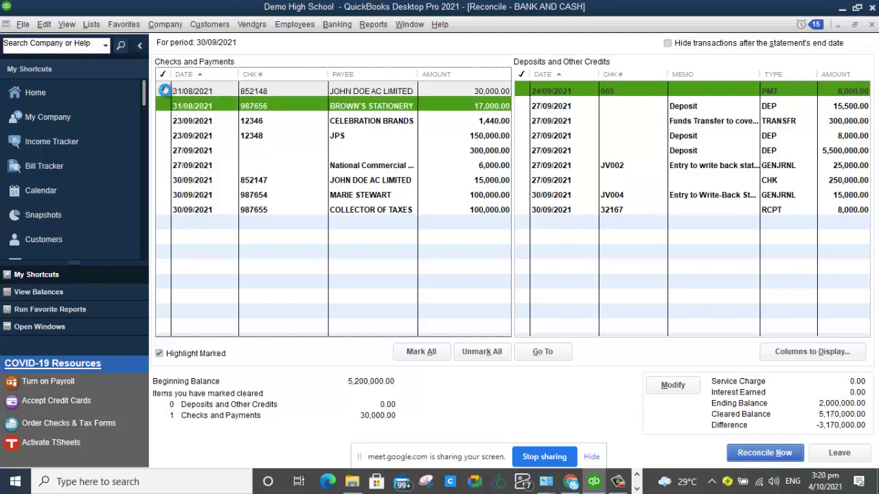
{"action": "left_click", "coordinate": [165, 94]}
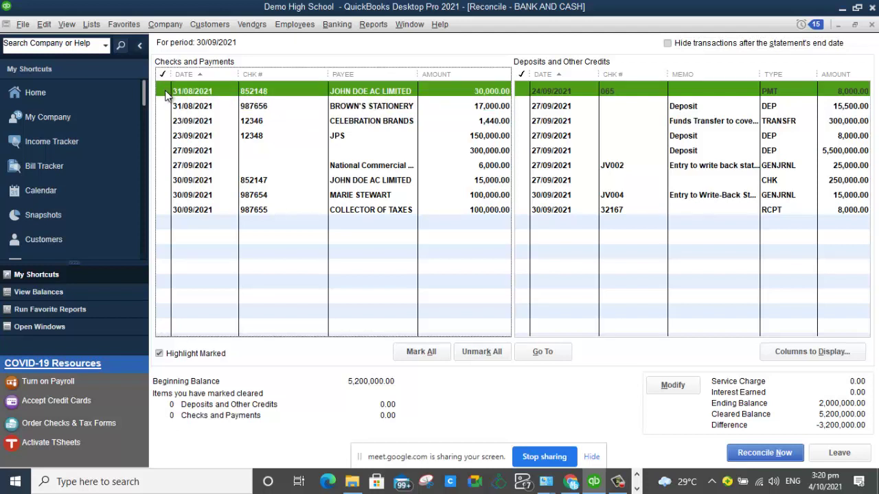
{"action": "left_click", "coordinate": [166, 96]}
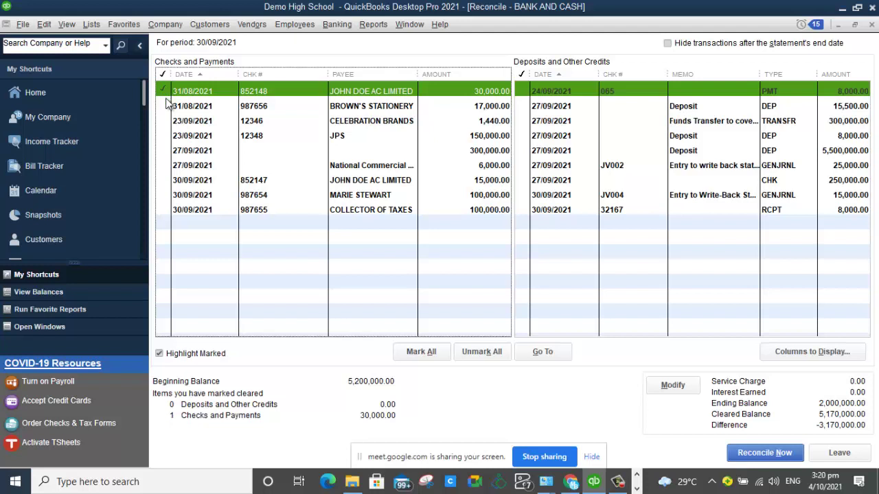
{"action": "left_click", "coordinate": [165, 107]}
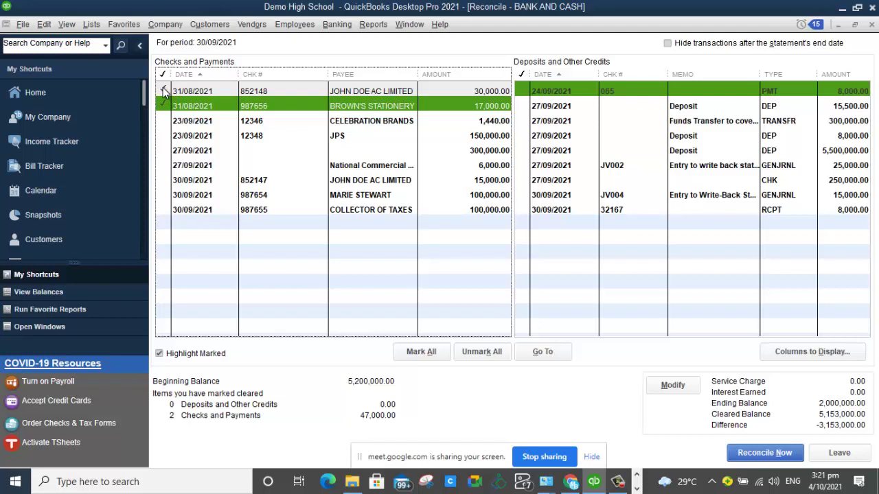
{"action": "left_click", "coordinate": [163, 92]}
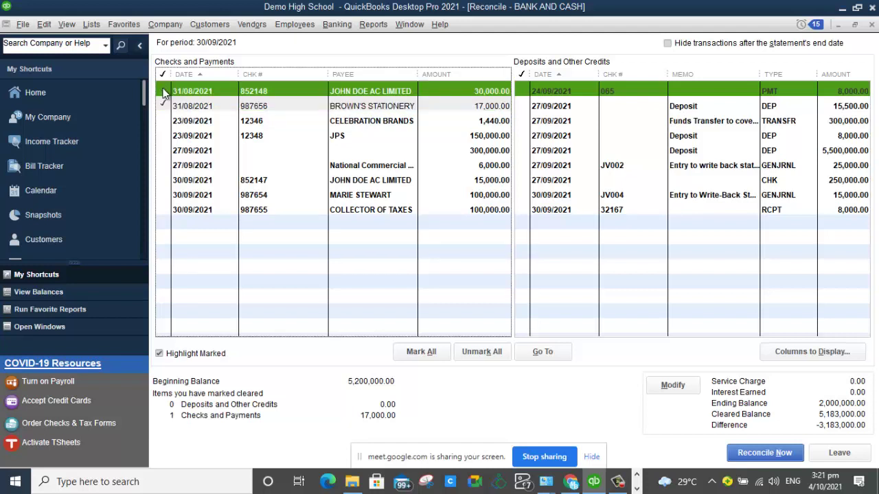
{"action": "left_click", "coordinate": [164, 105]}
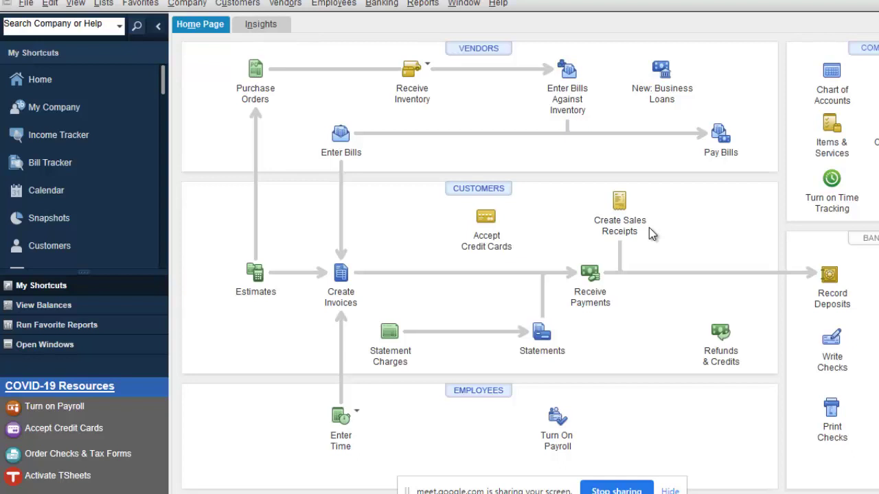
Open the register of the NCB FEES bank account and review its latest entries and ending balance.
{"action": "left_click", "coordinate": [831, 77]}
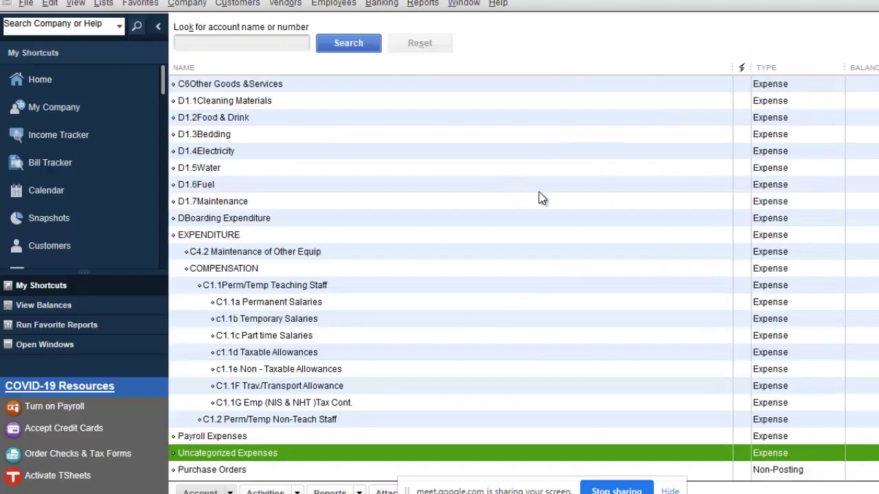
{"action": "key", "text": "Escape"}
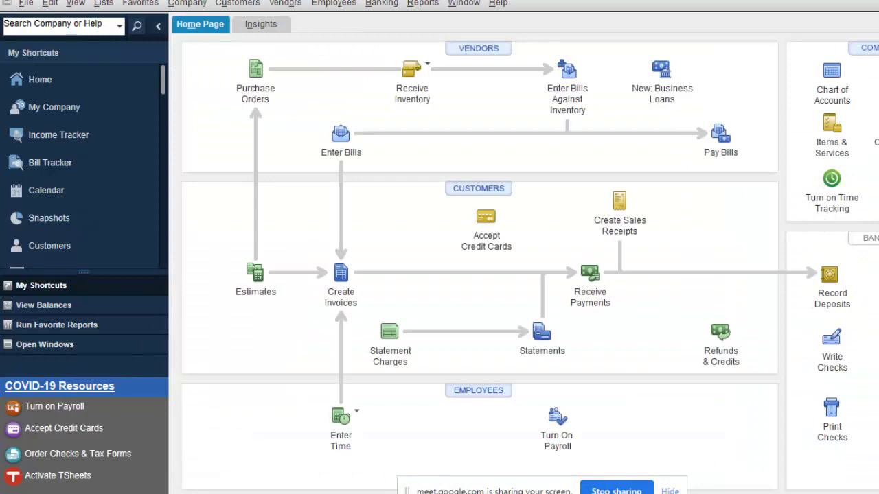
{"action": "key", "text": "ctrl+r"}
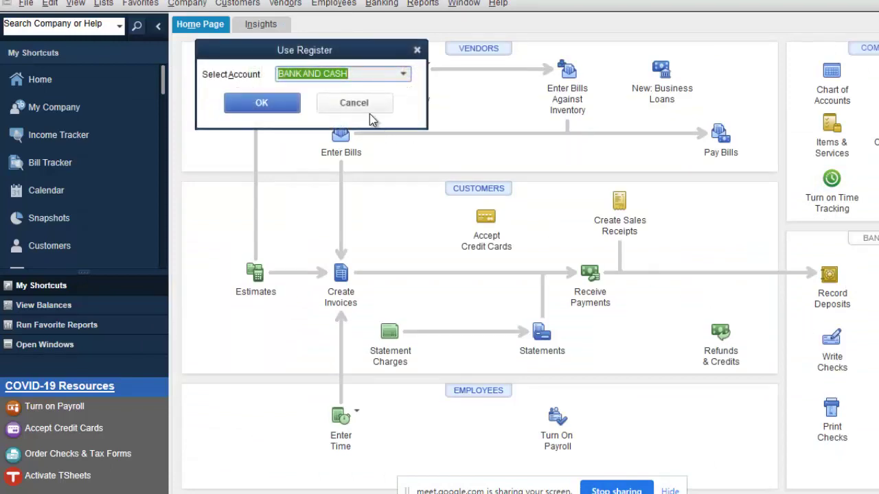
{"action": "left_click", "coordinate": [404, 75]}
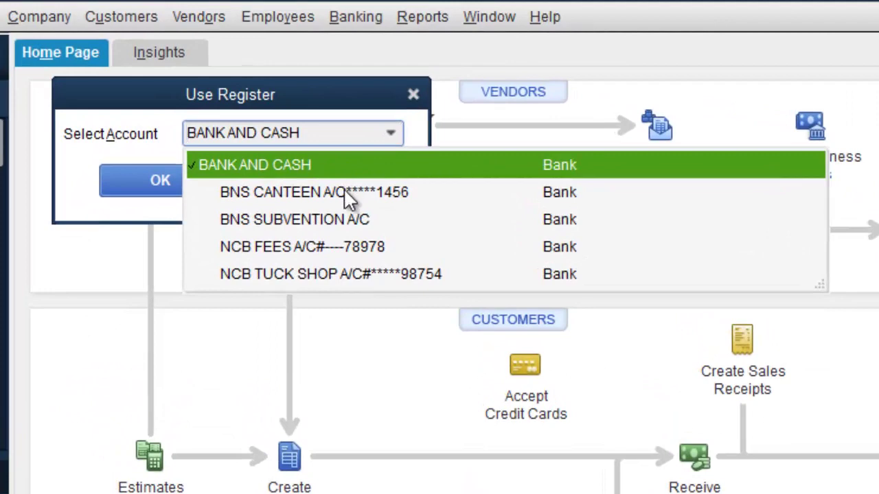
{"action": "left_click", "coordinate": [320, 247]}
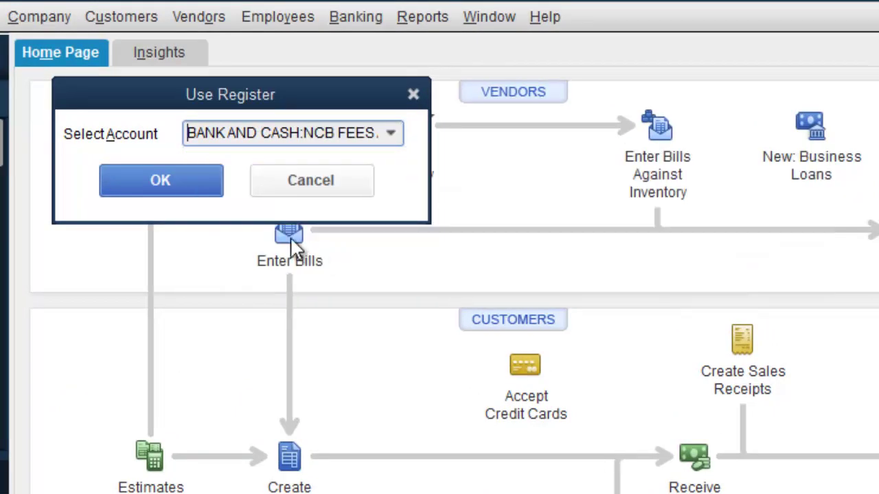
{"action": "left_click", "coordinate": [186, 180]}
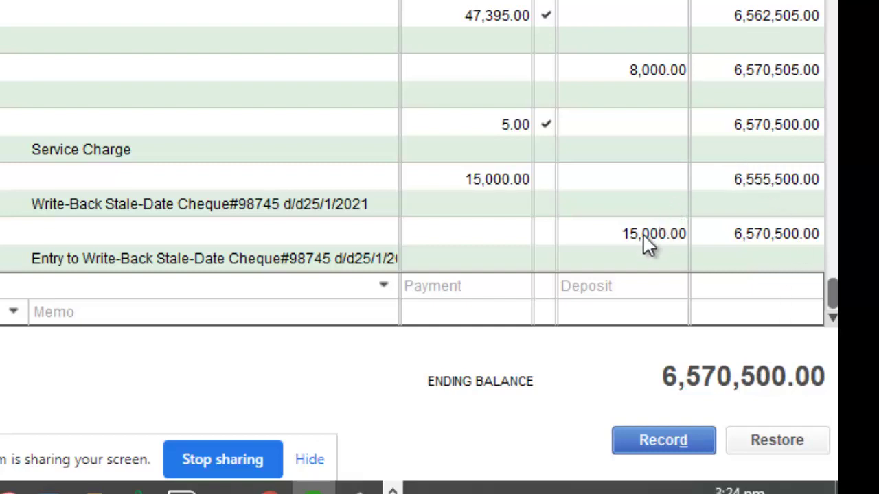
{"action": "left_click", "coordinate": [628, 247]}
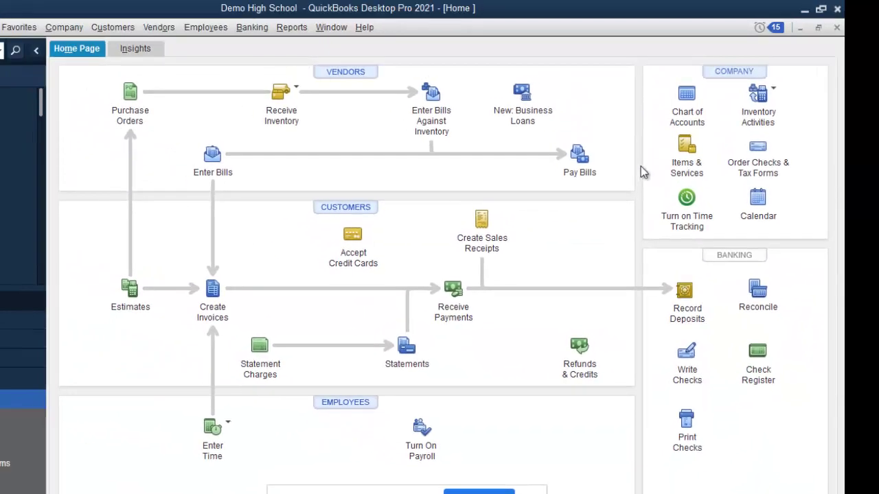
Examine the settings of the Stale Date Cheques Payable account in the chart of accounts, including its type and parent account, without changing them.
{"action": "left_click", "coordinate": [687, 97]}
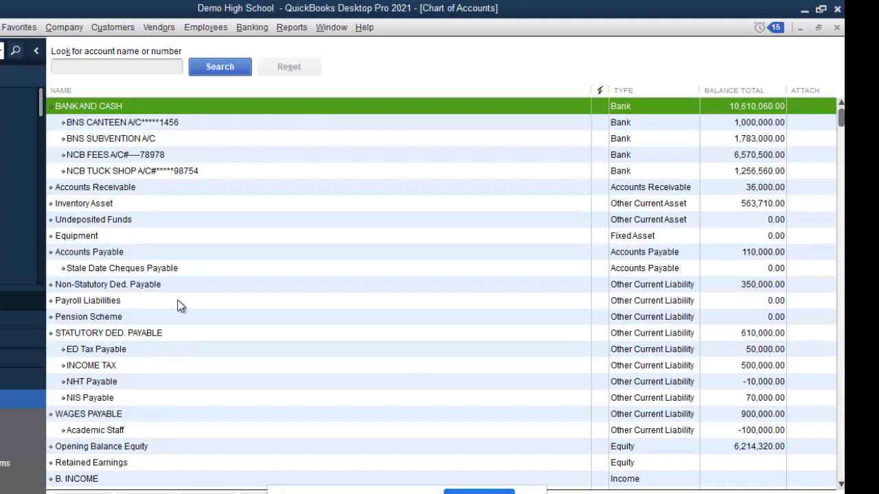
{"action": "left_click", "coordinate": [159, 271]}
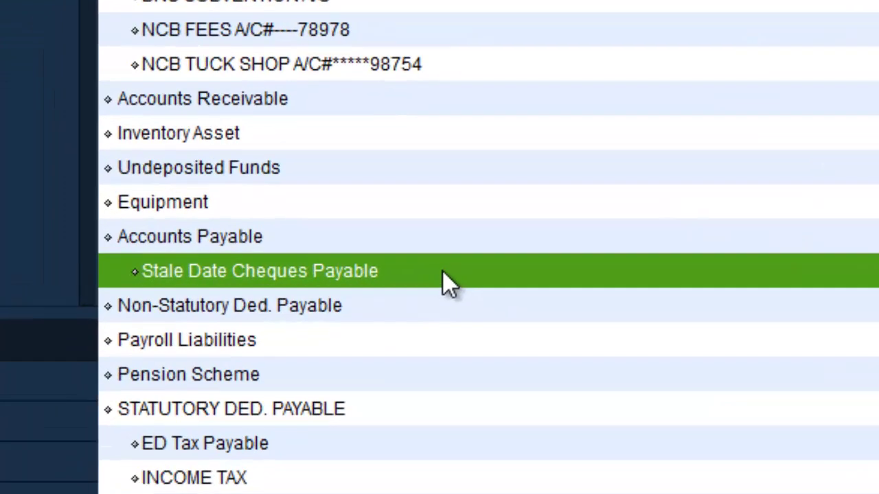
{"action": "right_click", "coordinate": [437, 271]}
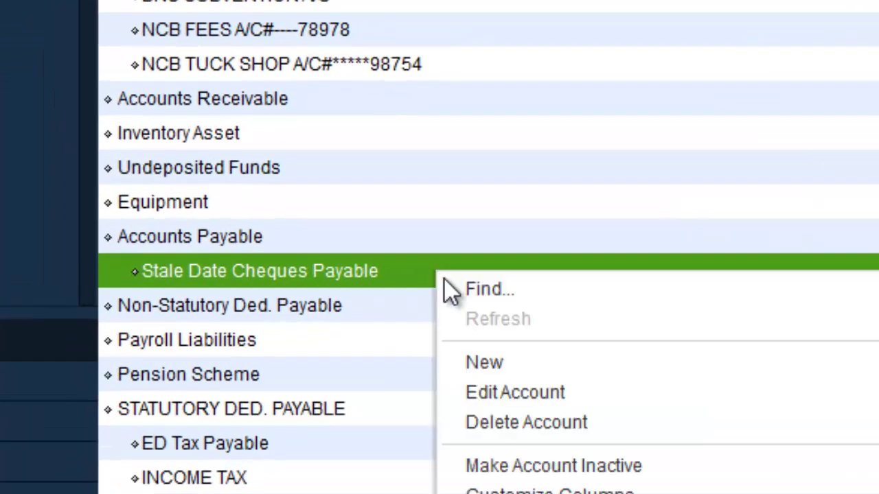
{"action": "left_click", "coordinate": [555, 385]}
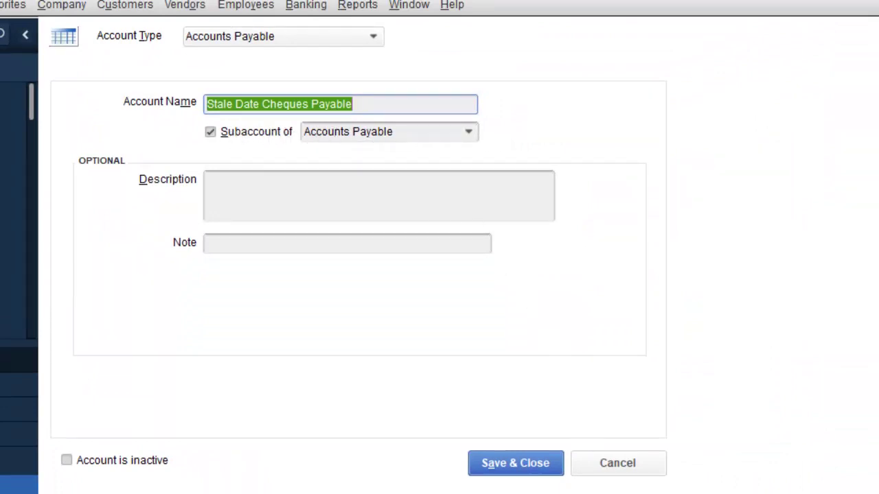
{"action": "left_click", "coordinate": [656, 473]}
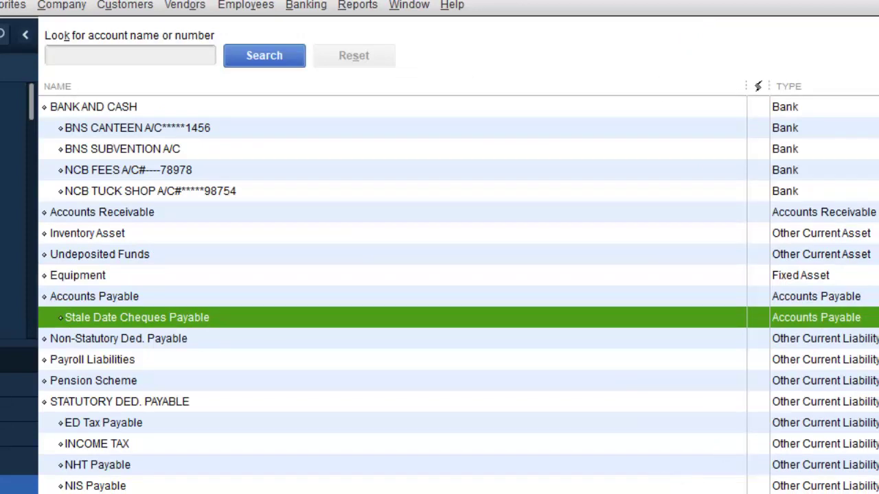
{"action": "left_click", "coordinate": [786, 13]}
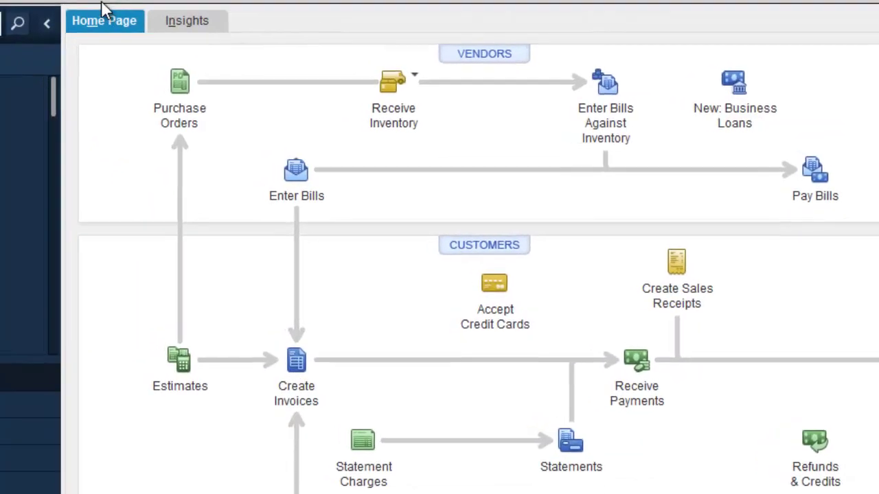
Start a general journal entry and debit the NCB FEES bank account with 30,000 on its first line.
{"action": "left_click", "coordinate": [103, 3]}
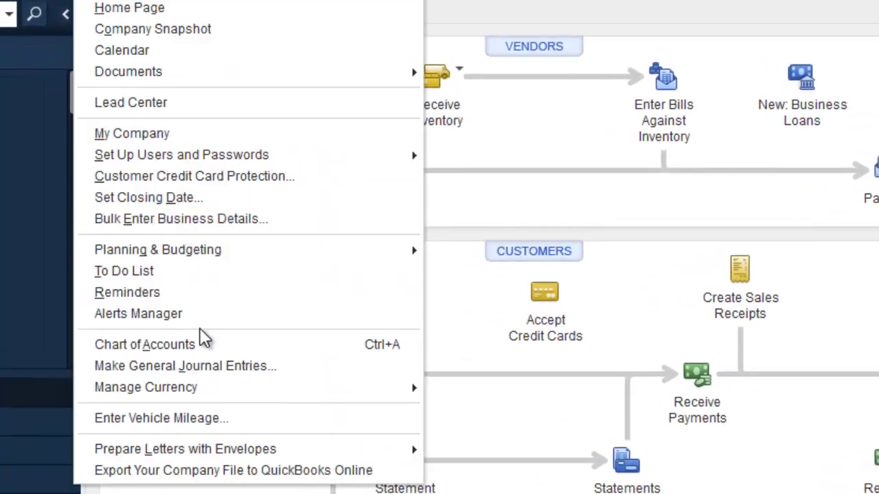
{"action": "left_click", "coordinate": [208, 369]}
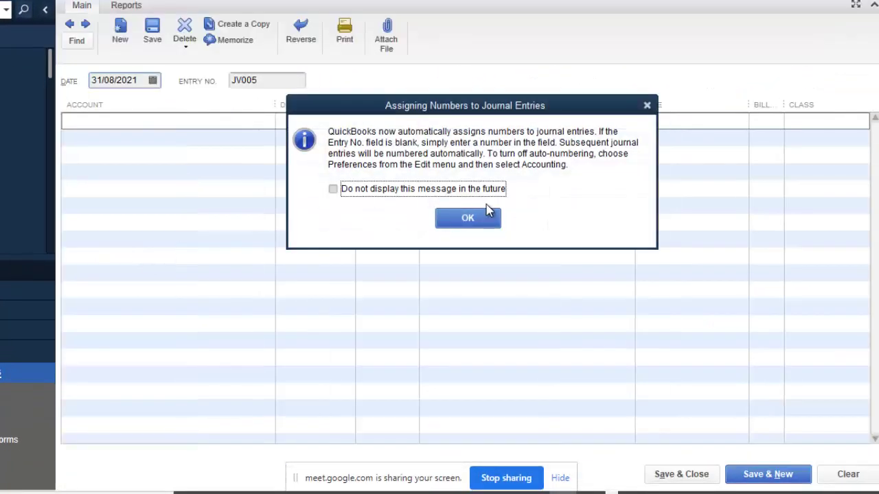
{"action": "left_click", "coordinate": [482, 221]}
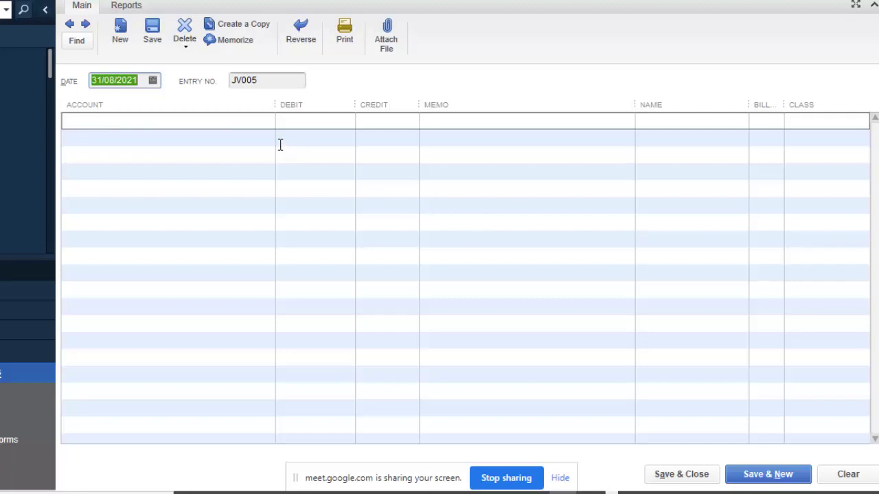
{"action": "left_click", "coordinate": [240, 136]}
{"action": "left_click", "coordinate": [238, 124]}
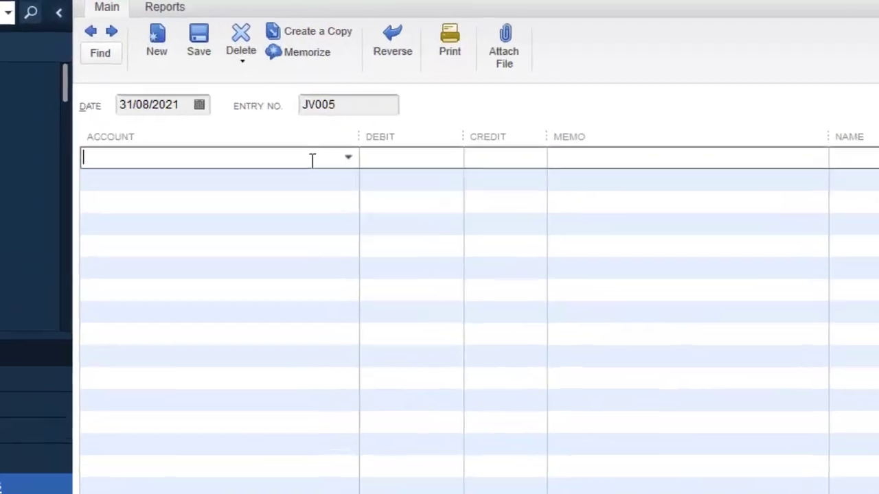
{"action": "type", "text": "fe"}
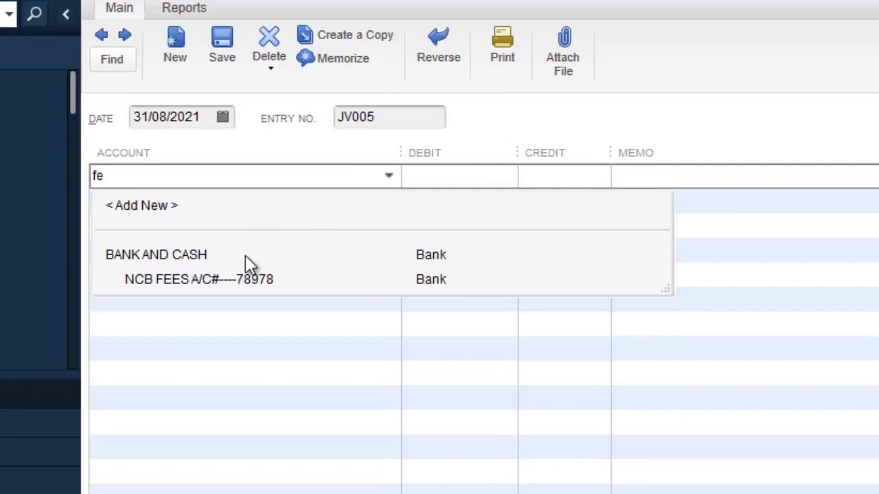
{"action": "left_click", "coordinate": [237, 280]}
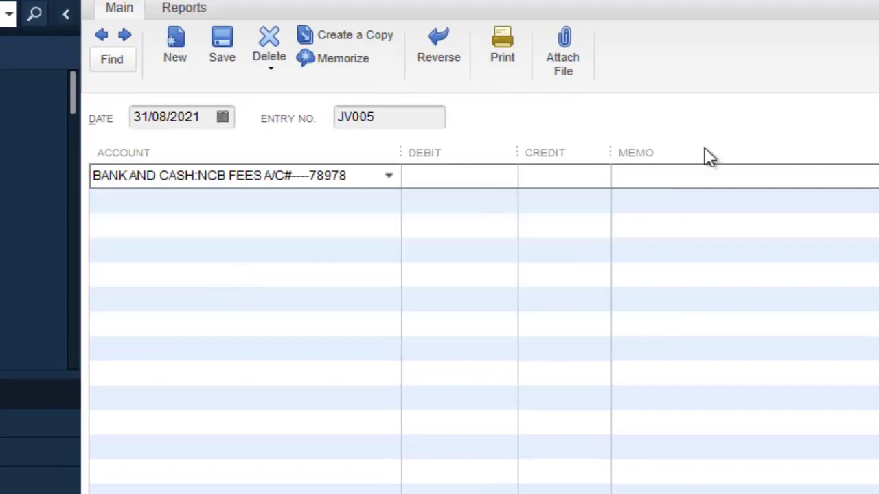
{"action": "left_click", "coordinate": [487, 181]}
{"action": "type", "text": "30000"}
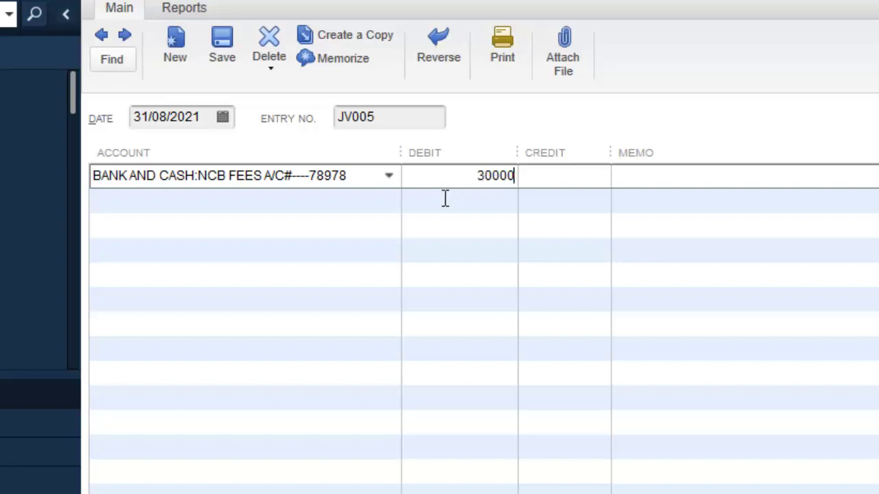
Credit the Stale Date Cheques Payable account with 30,000 on the second line of the journal entry.
{"action": "left_click", "coordinate": [366, 202]}
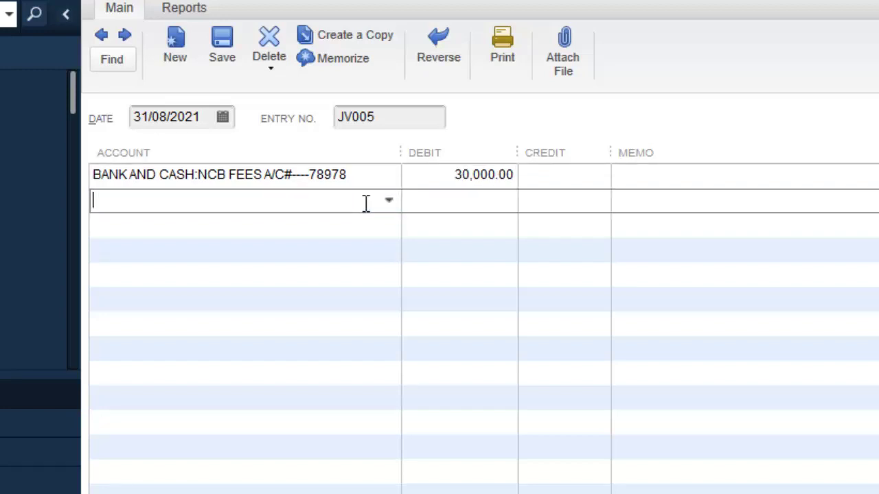
{"action": "type", "text": "STATUTORY DED. PAYABLE"}
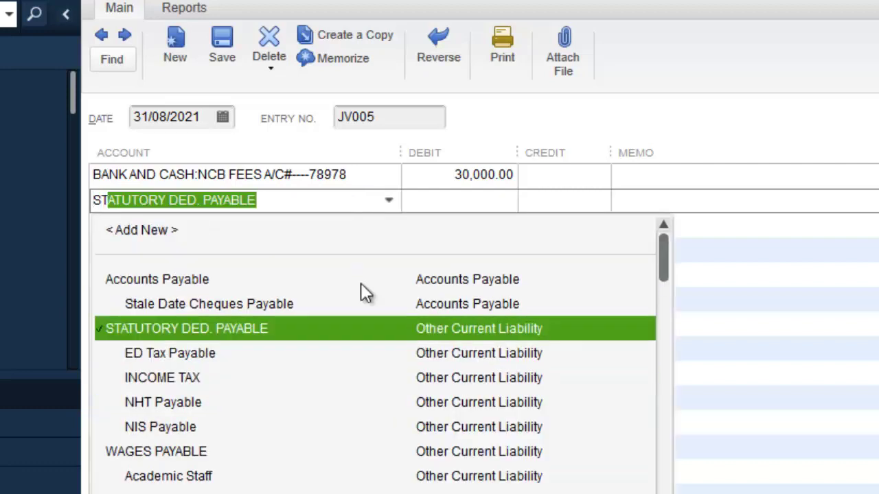
{"action": "left_click", "coordinate": [327, 302]}
{"action": "left_click", "coordinate": [607, 199]}
{"action": "type", "text": "30000"}
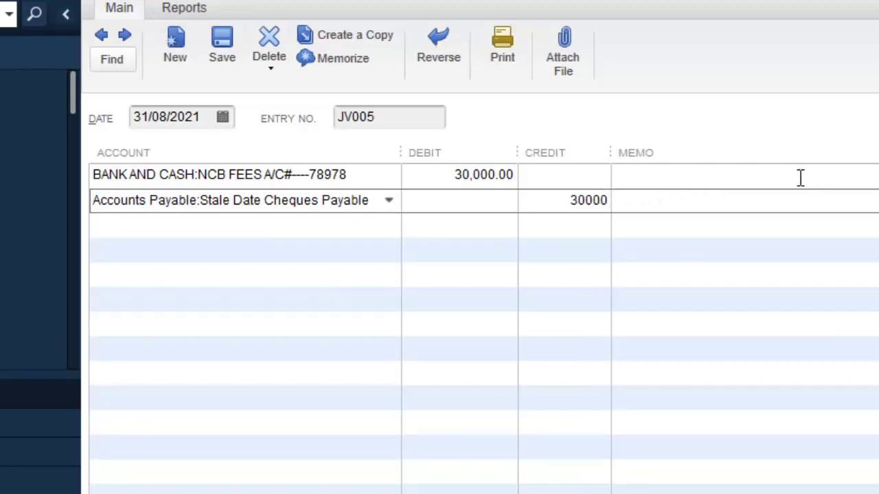
Enter the memo "Entry to write back stale-dated Cheque#789456 d/d 5/1/2021" for both journal lines and narrow the Debit column.
{"action": "left_click", "coordinate": [734, 176]}
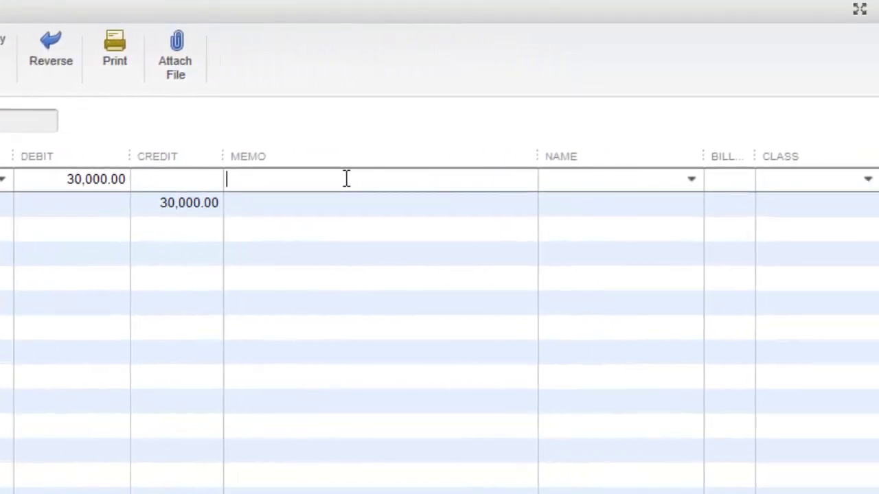
{"action": "type", "text": "Entry to wi"}
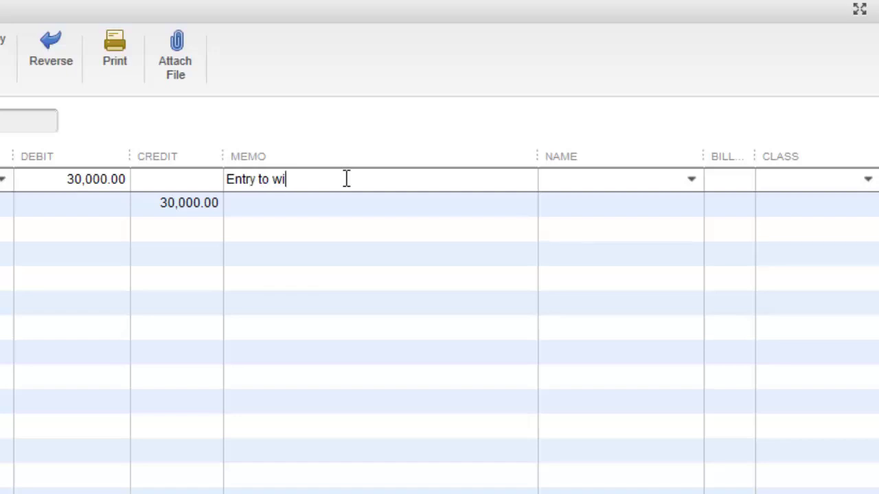
{"action": "key", "text": "BackSpace"}
{"action": "type", "text": "rite back stale-dated Cheque"}
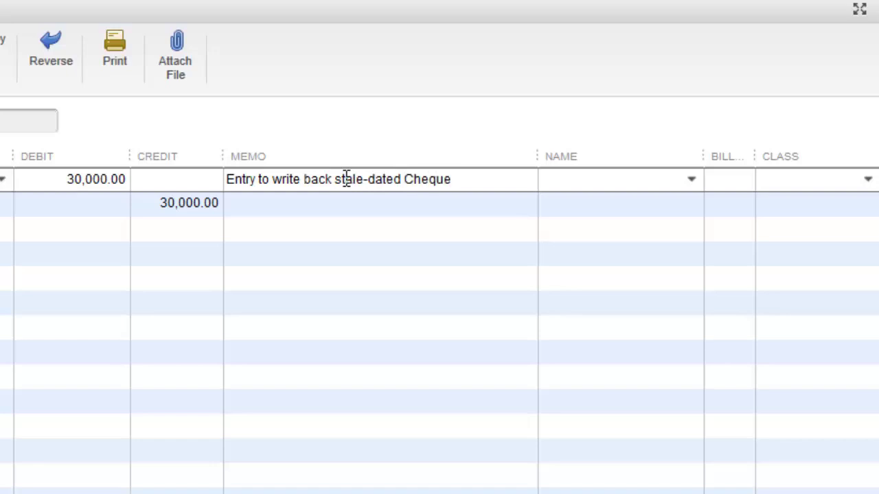
{"action": "type", "text": "#789456"}
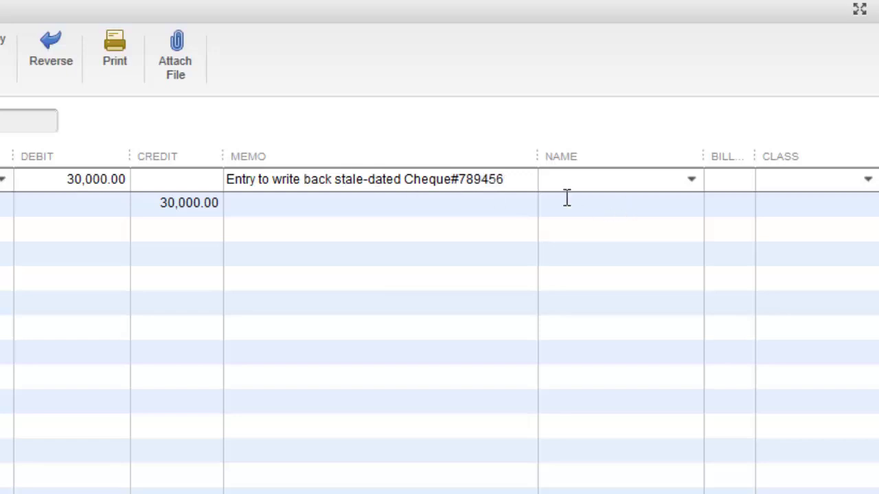
{"action": "type", "text": " d/d 5/1/"}
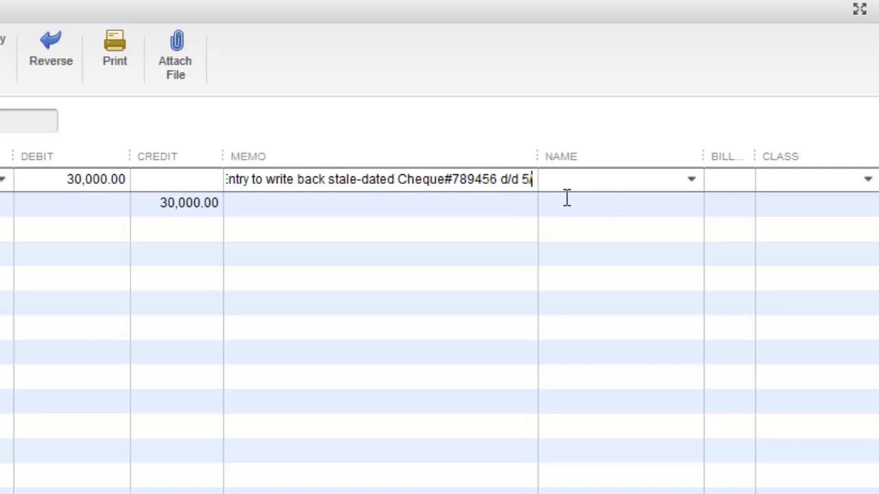
{"action": "type", "text": "2021"}
{"action": "left_click", "coordinate": [518, 204]}
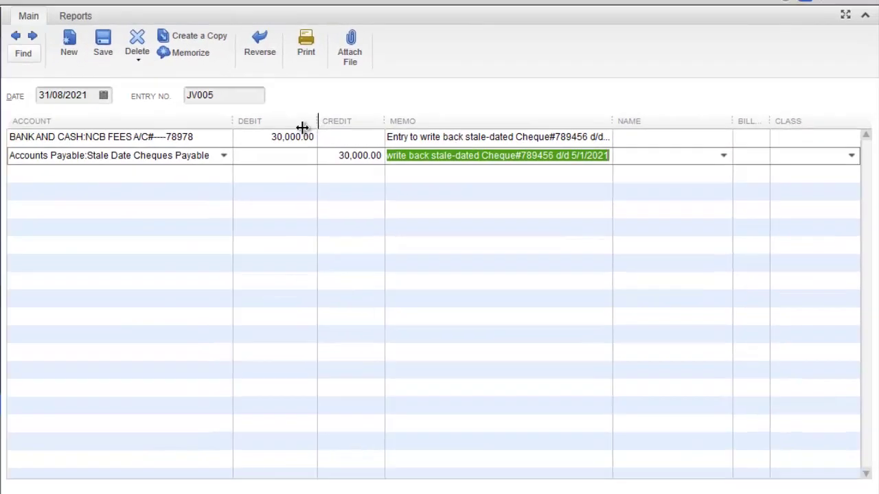
{"action": "left_click_drag", "start_coordinate": [300, 127], "coordinate": [288, 131]}
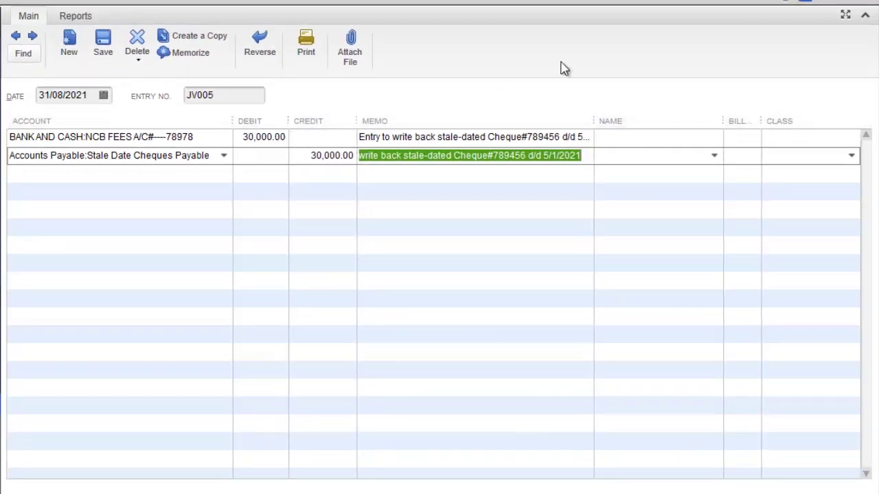
Assign the vendor BROWN'S STATIONERY as the name on both lines of the journal entry.
{"action": "left_click", "coordinate": [659, 137]}
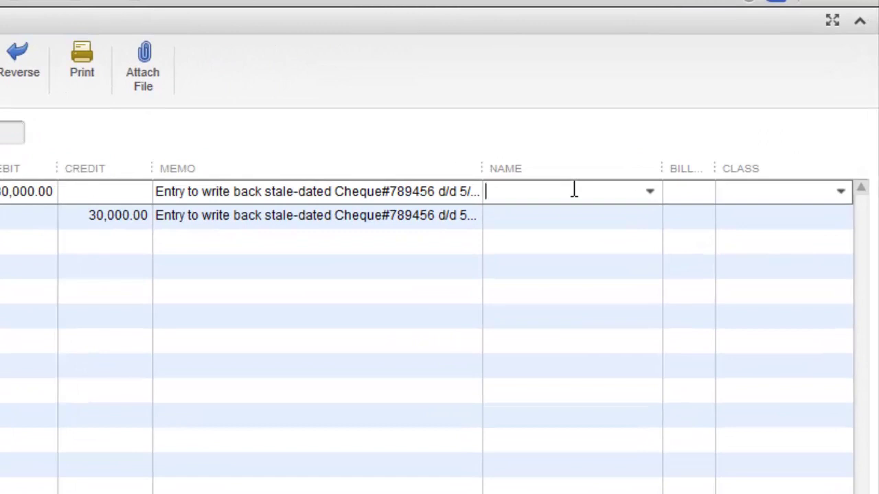
{"action": "type", "text": "BARRINGTON WATSON"}
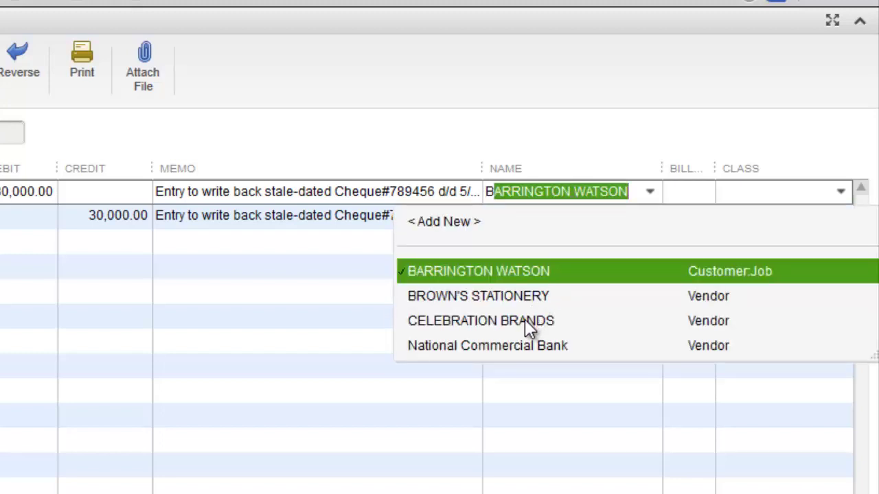
{"action": "left_click", "coordinate": [534, 300]}
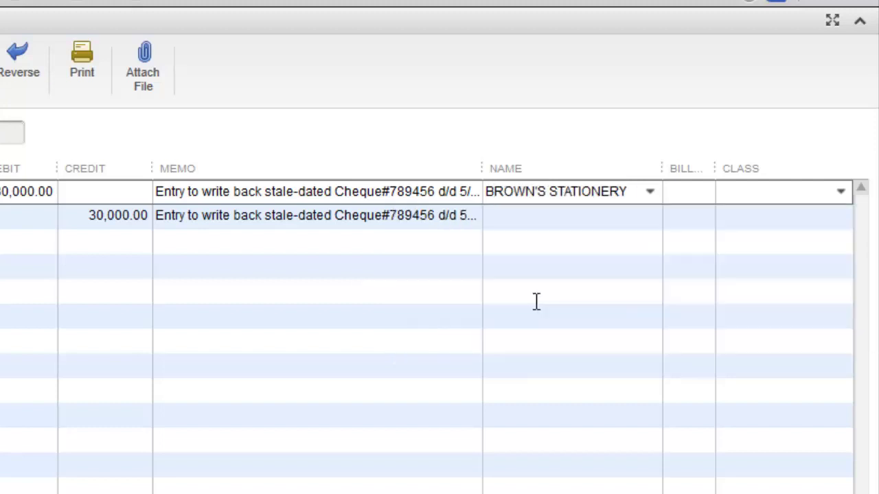
{"action": "left_click", "coordinate": [581, 211]}
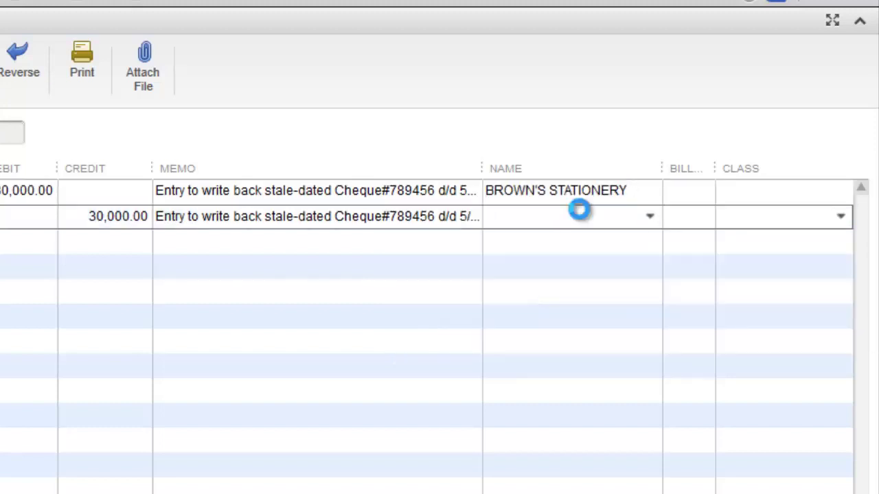
{"action": "type", "text": "BR"}
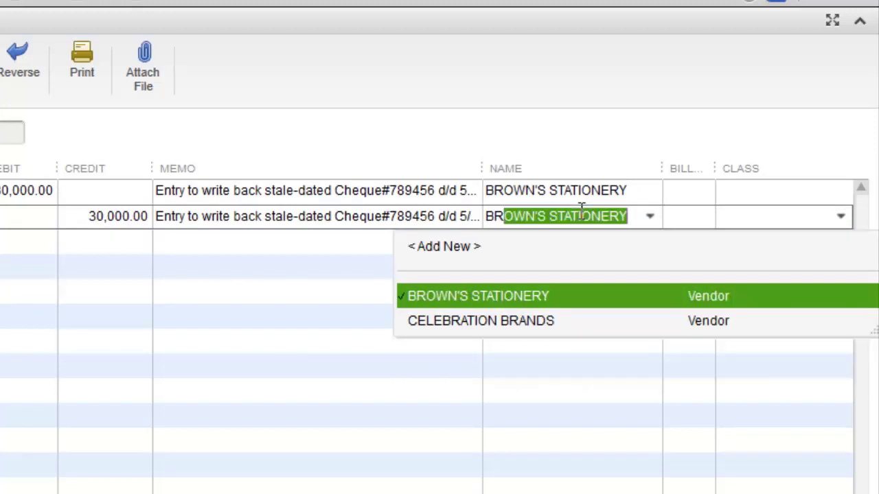
{"action": "left_click", "coordinate": [537, 300]}
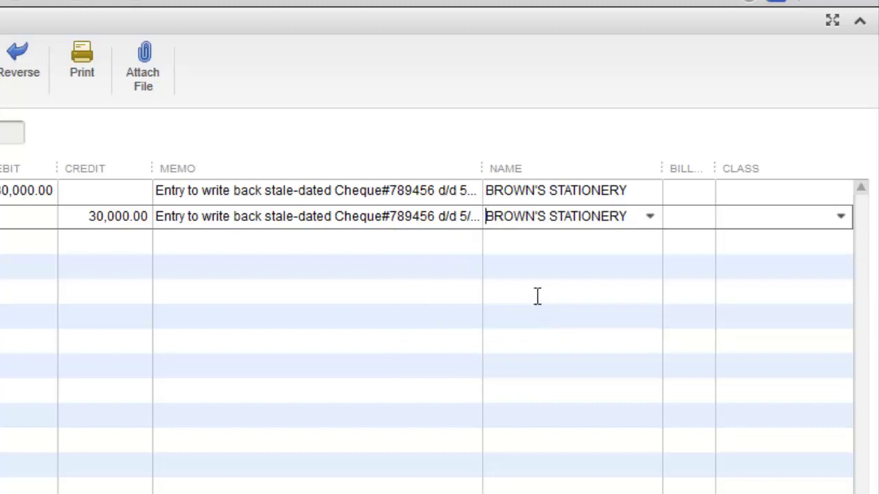
Assign the class FEES to both journal lines, and save and close the entry.
{"action": "left_click", "coordinate": [786, 190]}
{"action": "type", "text": "FEES"}
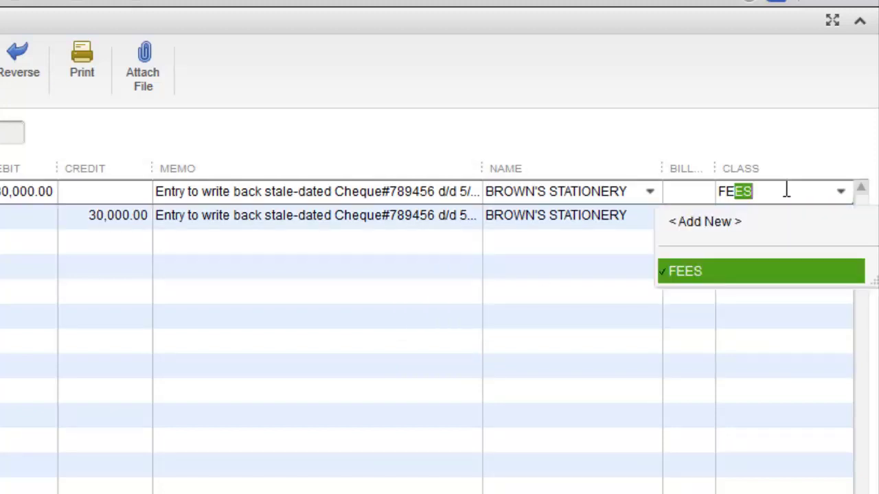
{"action": "left_click", "coordinate": [735, 272]}
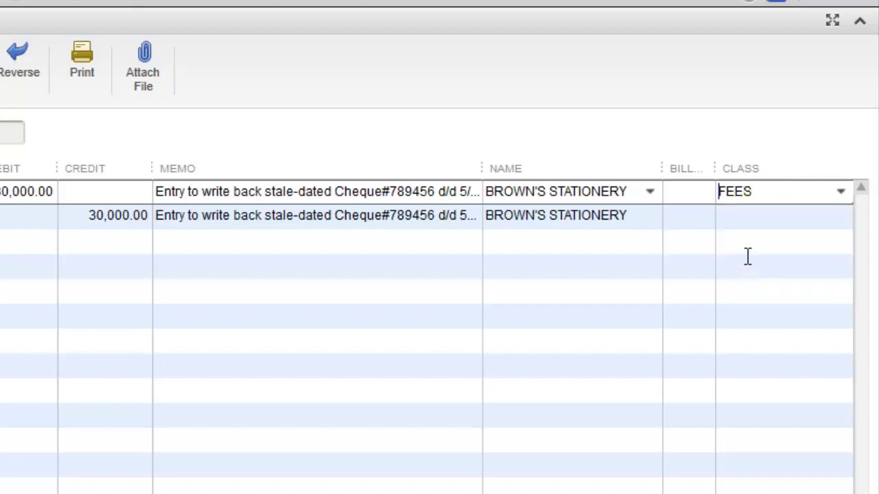
{"action": "left_click", "coordinate": [752, 216]}
{"action": "type", "text": "FEES"}
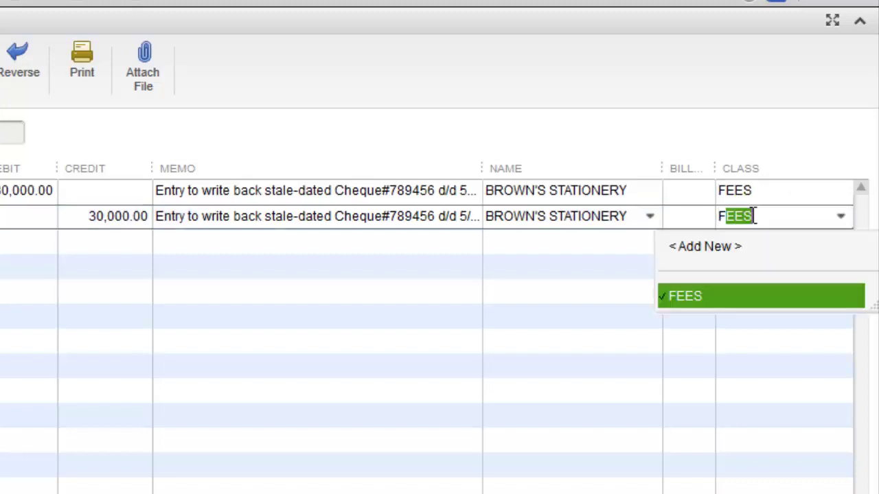
{"action": "left_click", "coordinate": [710, 297]}
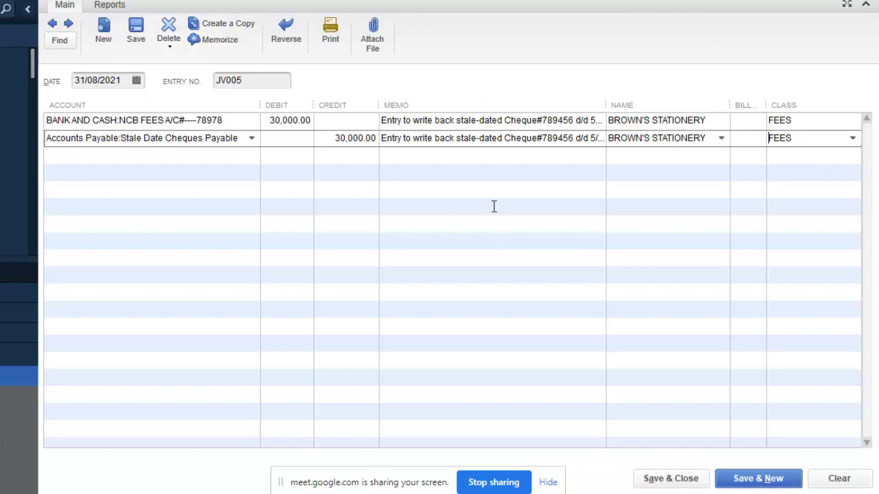
{"action": "left_click", "coordinate": [671, 479]}
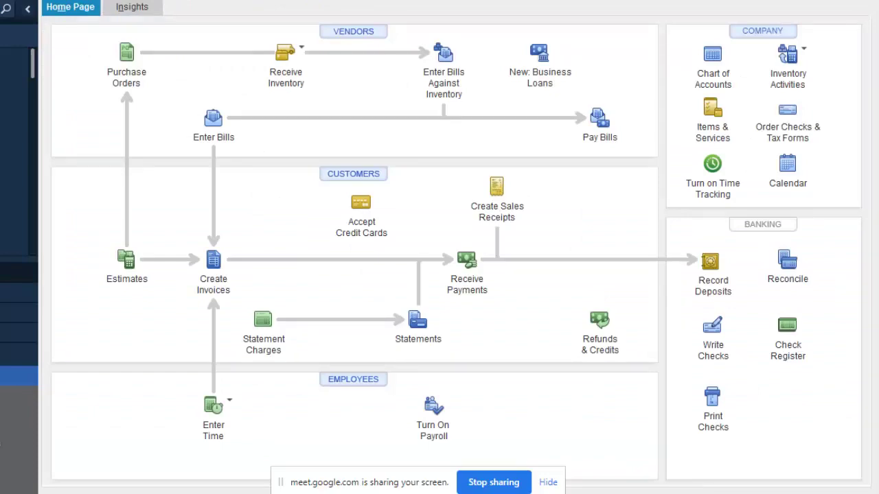
Open the NCB FEES account's register, switch it to the one-line view, check journal entry JV005, and close the register.
{"action": "left_click", "coordinate": [810, 330]}
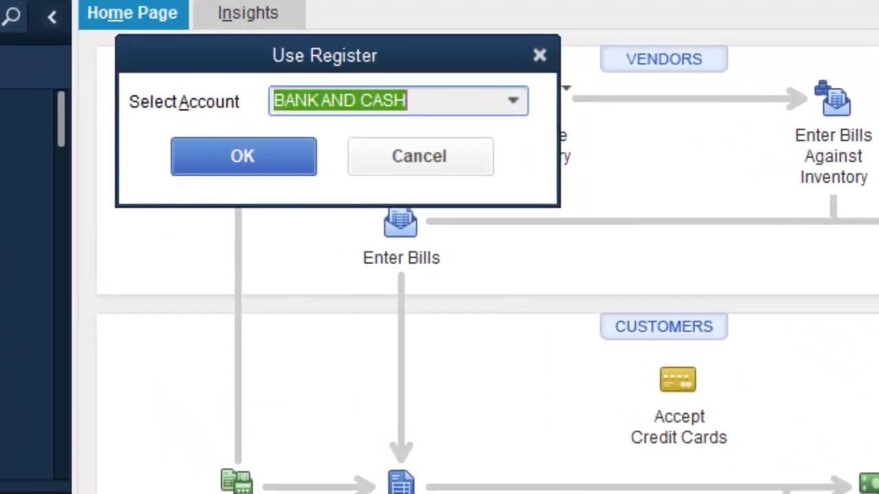
{"action": "left_click", "coordinate": [514, 101]}
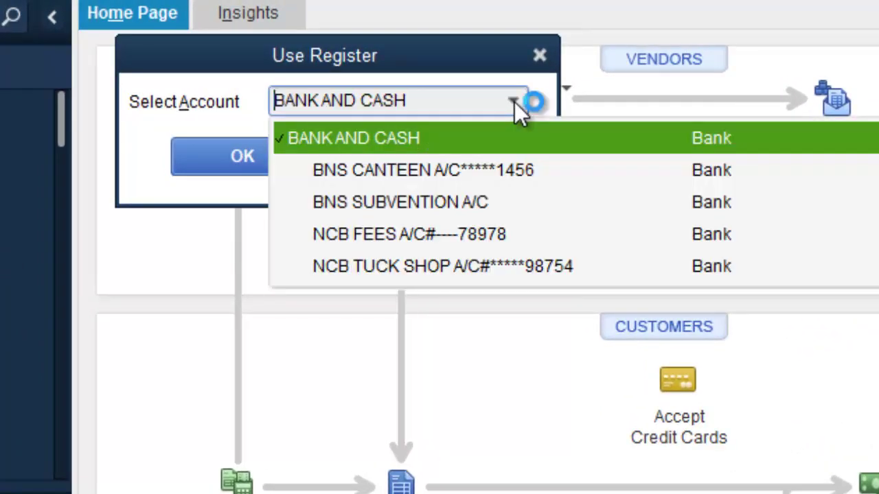
{"action": "left_click", "coordinate": [471, 235]}
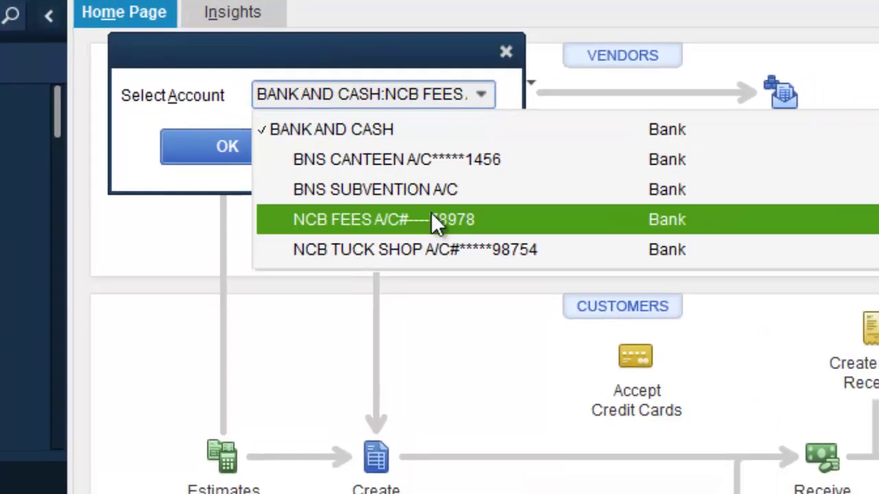
{"action": "left_click", "coordinate": [295, 157]}
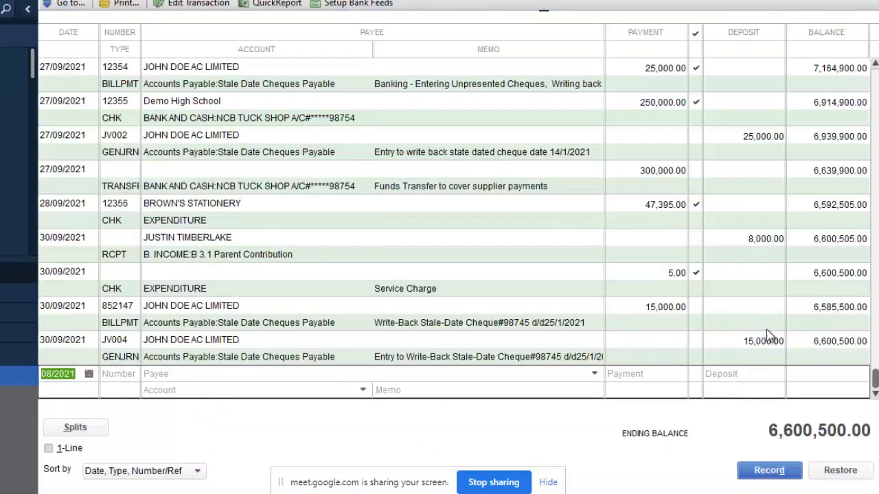
{"action": "left_click", "coordinate": [50, 449]}
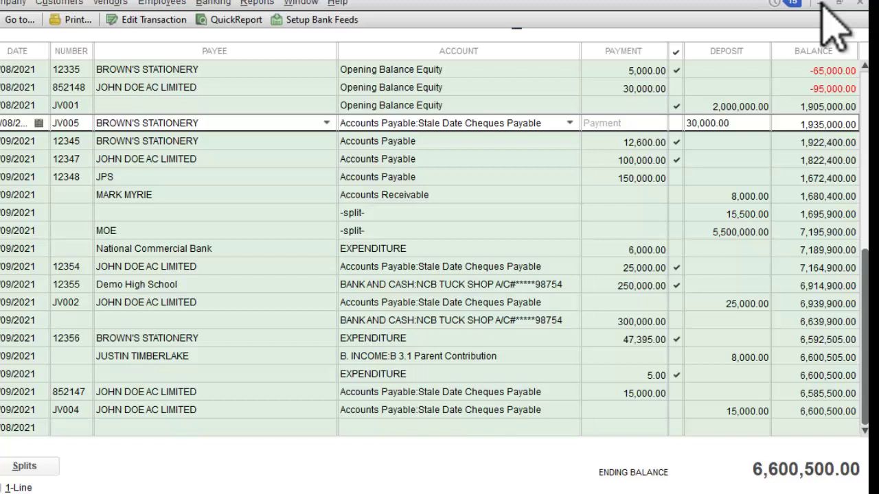
{"action": "left_click", "coordinate": [860, 4]}
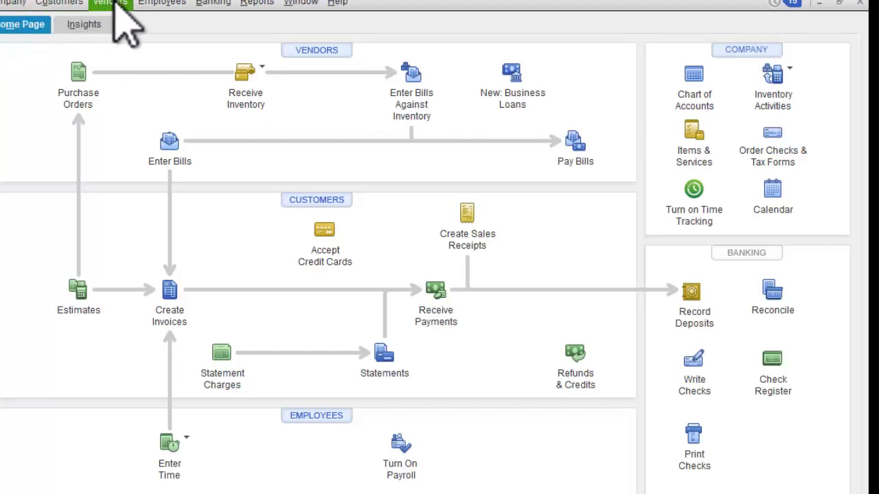
Start paying bills and list those held in the Stale Date Cheques Payable account.
{"action": "left_click", "coordinate": [575, 146]}
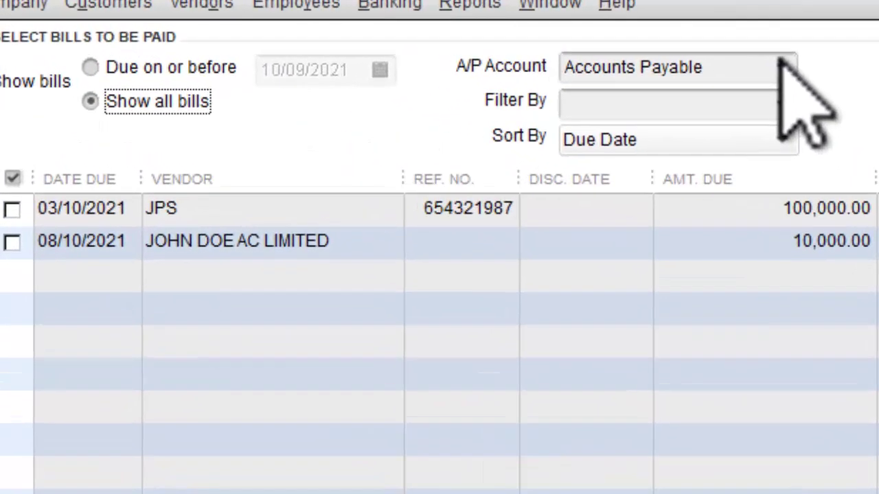
{"action": "left_click", "coordinate": [781, 63]}
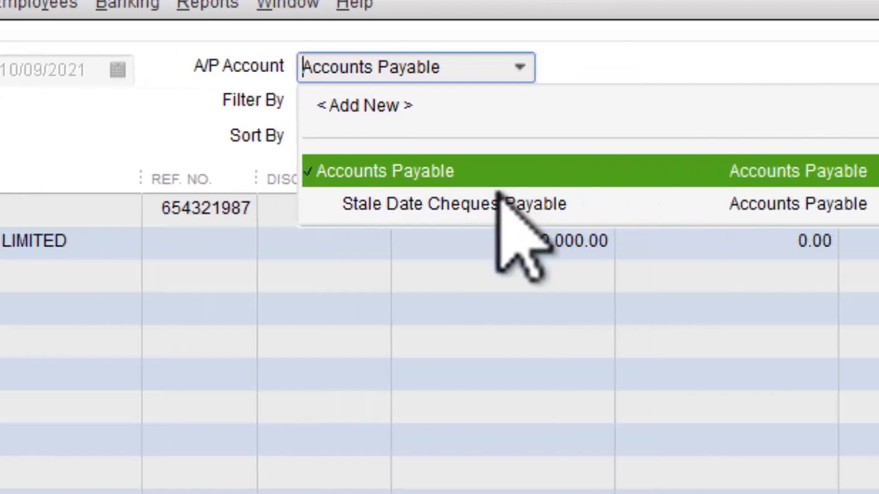
{"action": "left_click", "coordinate": [489, 197]}
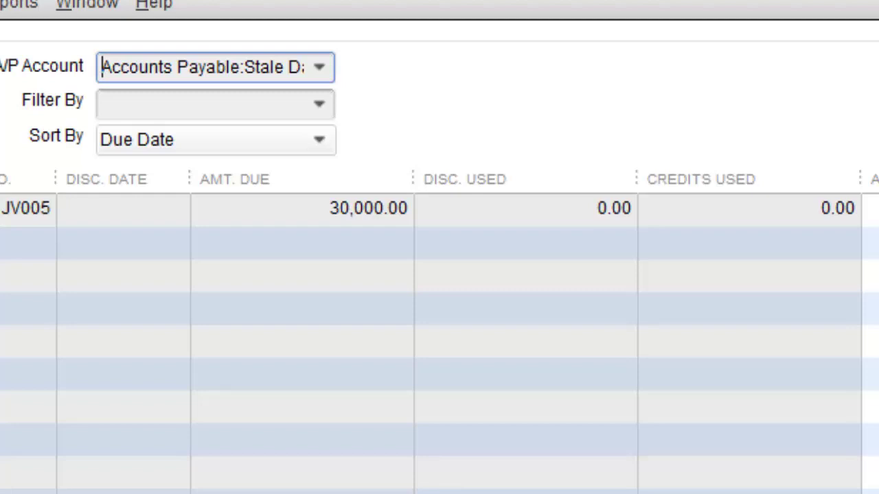
{"action": "left_click", "coordinate": [326, 66]}
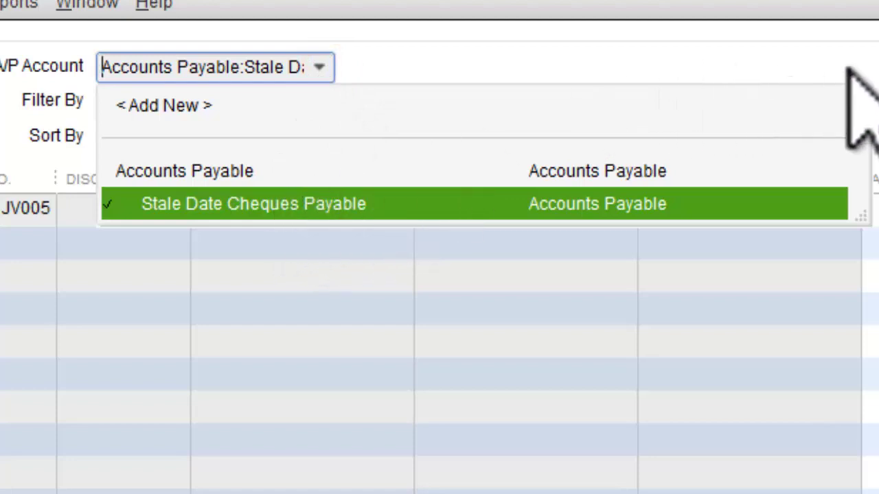
{"action": "key", "text": "Escape"}
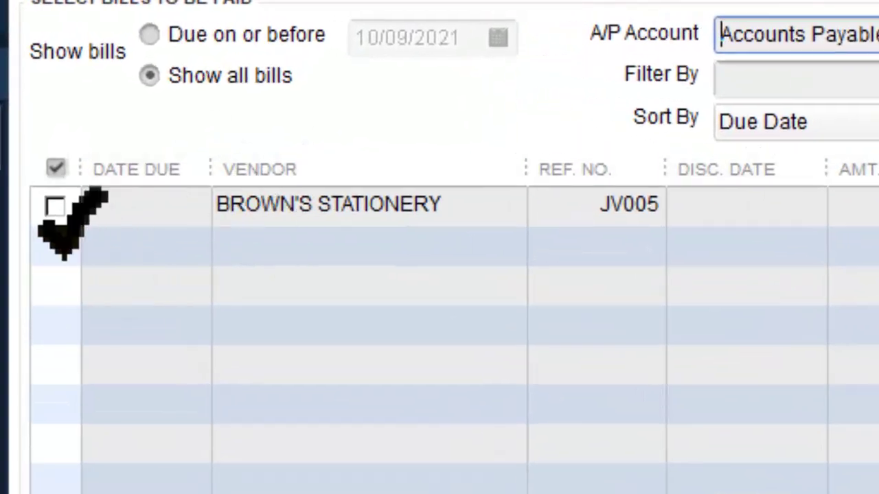
Pay the BROWN'S STATIONERY bill JV005 from the NCB FEES account with check number 987456, and finish the payment.
{"action": "left_click", "coordinate": [55, 206]}
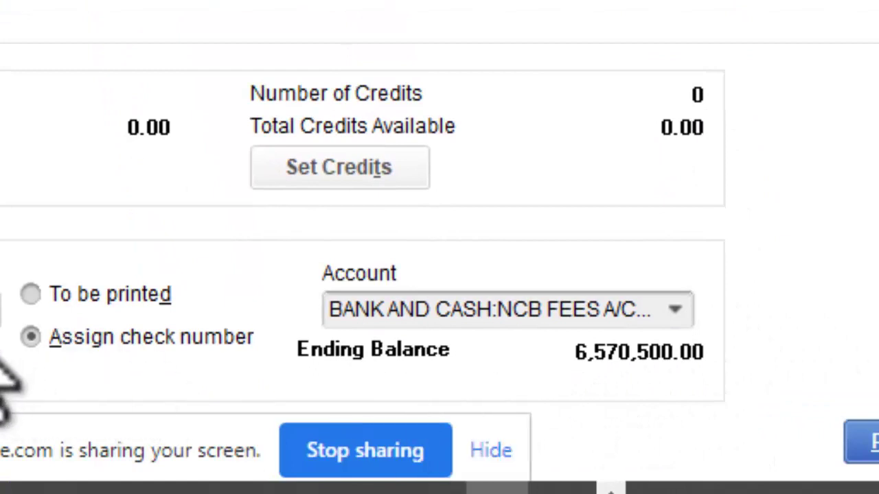
{"action": "left_click", "coordinate": [156, 445]}
{"action": "left_click_drag", "start_coordinate": [157, 444], "coordinate": [816, 177]}
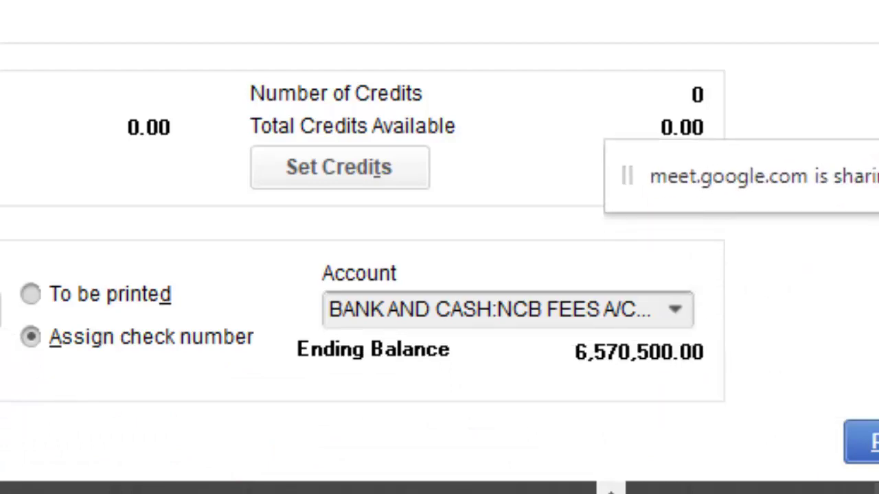
{"action": "left_click", "coordinate": [873, 442]}
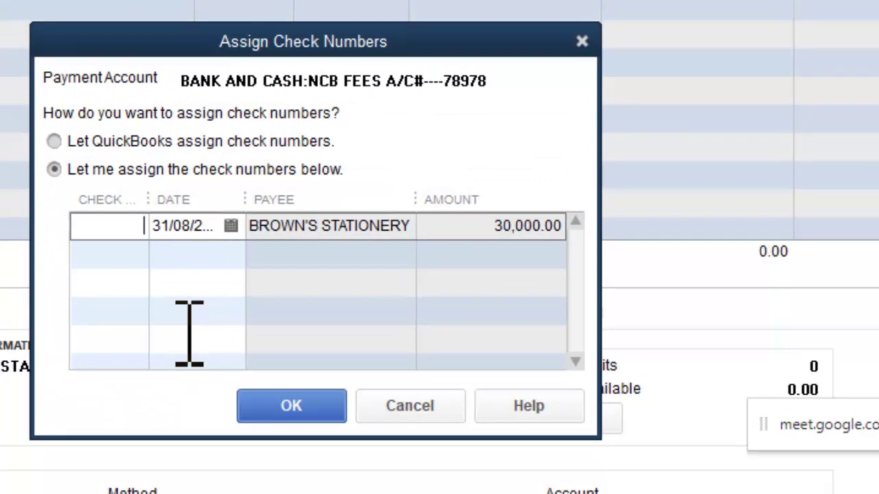
{"action": "type", "text": "987456"}
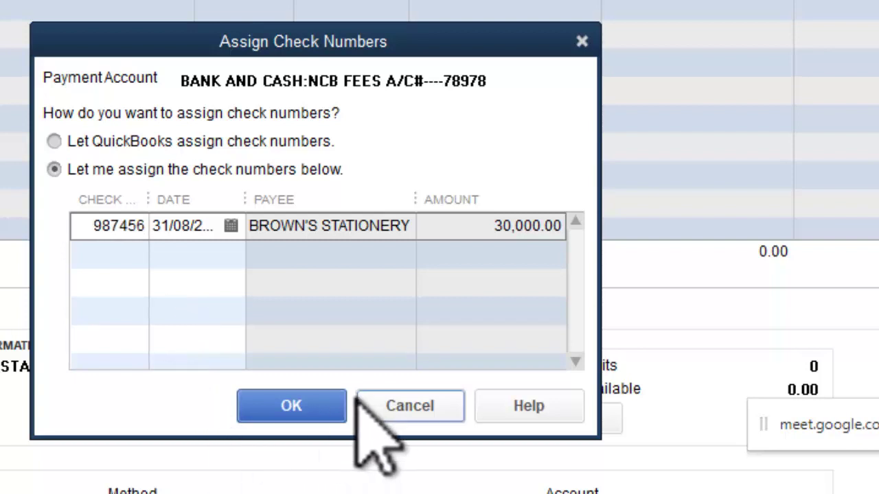
{"action": "left_click", "coordinate": [323, 405]}
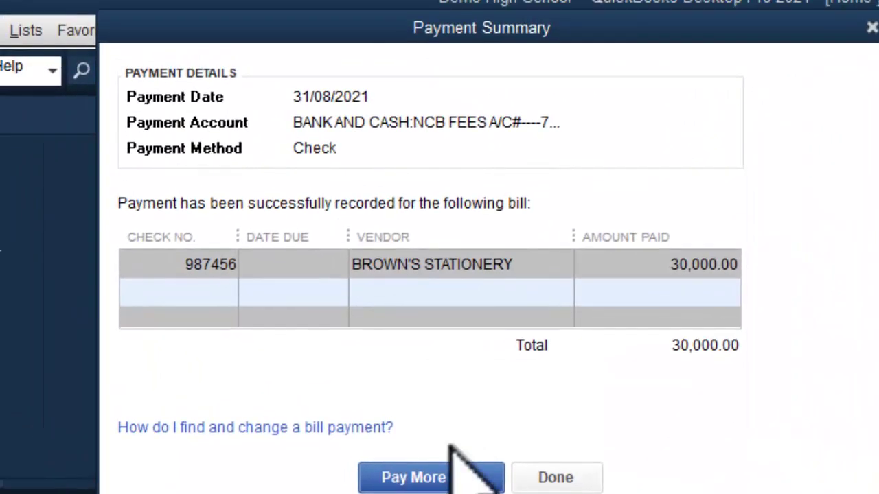
{"action": "left_click", "coordinate": [583, 474]}
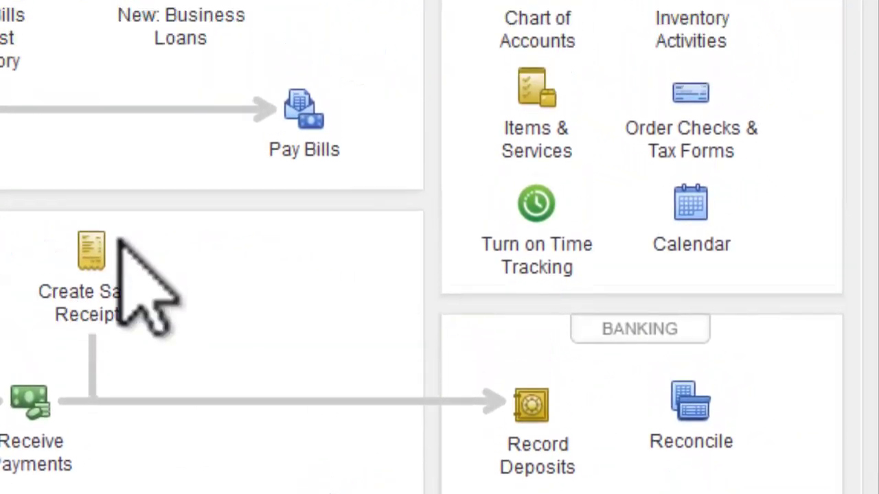
Examine the Stale Date Cheques Payable and Undeposited Funds accounts in the chart of accounts.
{"action": "left_click", "coordinate": [554, 104]}
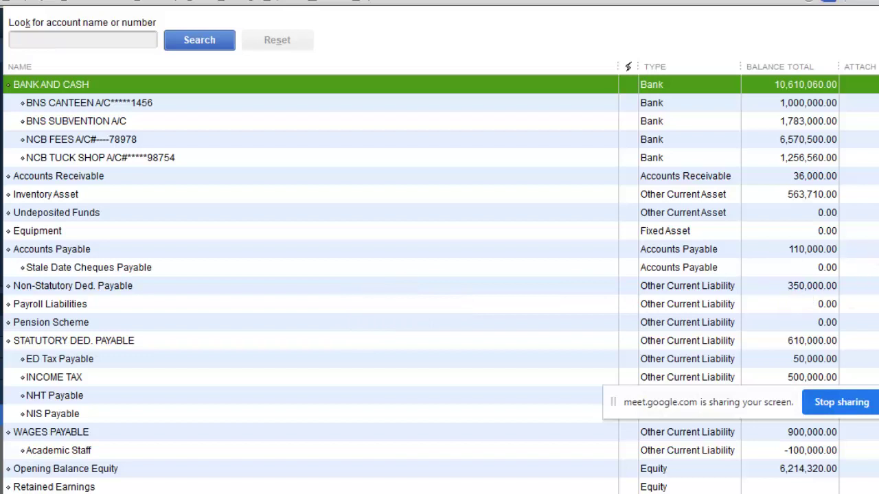
{"action": "left_click", "coordinate": [115, 212]}
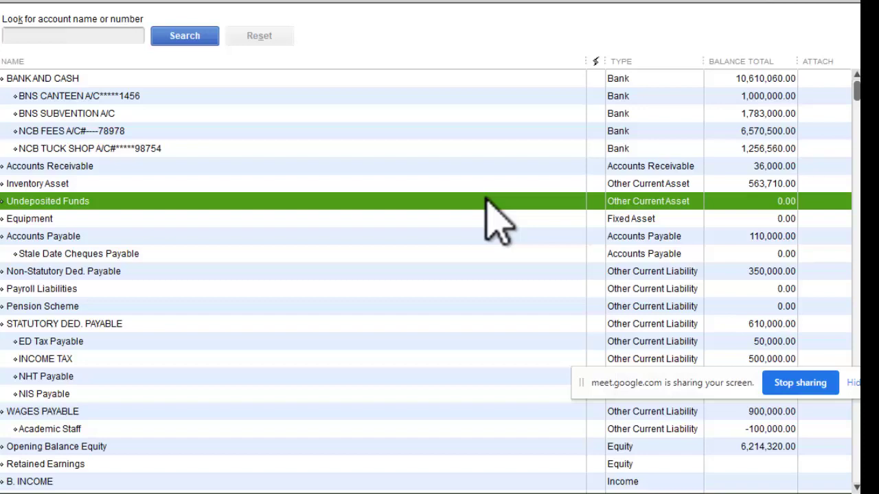
Create a new sales receipt and choose the first customer in the customer list for it.
{"action": "left_click", "coordinate": [72, 2]}
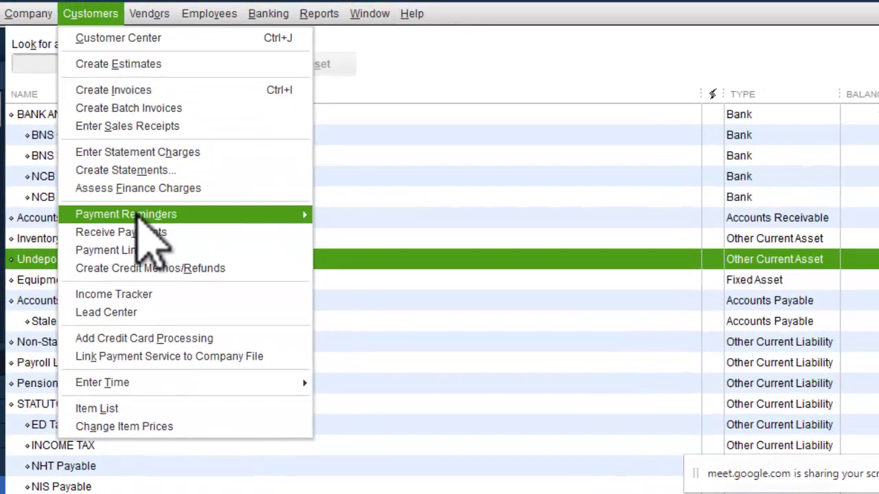
{"action": "left_click", "coordinate": [148, 131]}
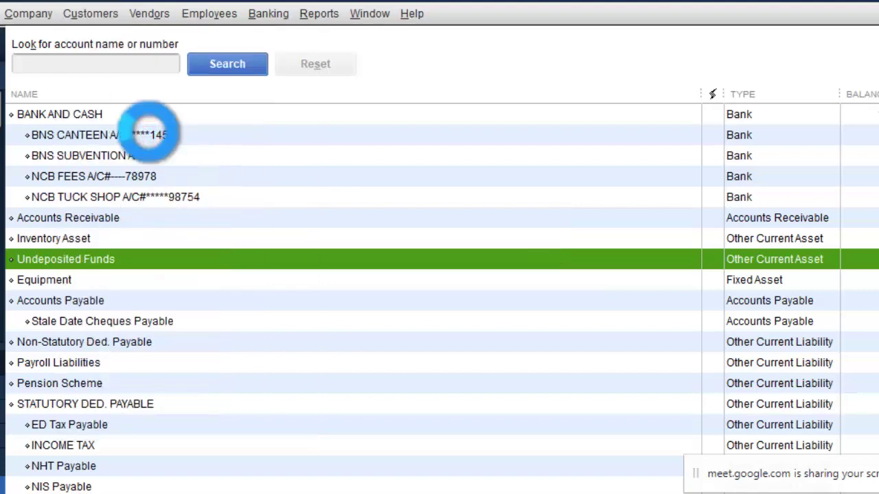
{"action": "left_click", "coordinate": [149, 134]}
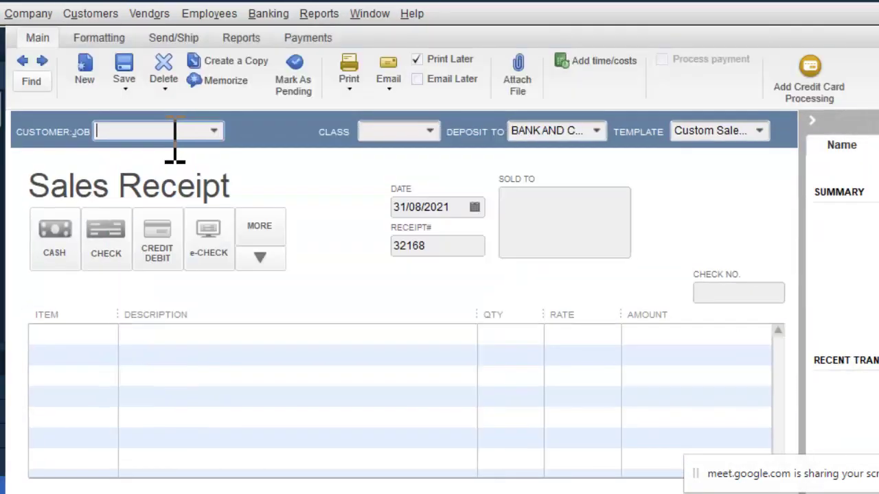
{"action": "left_click", "coordinate": [215, 130]}
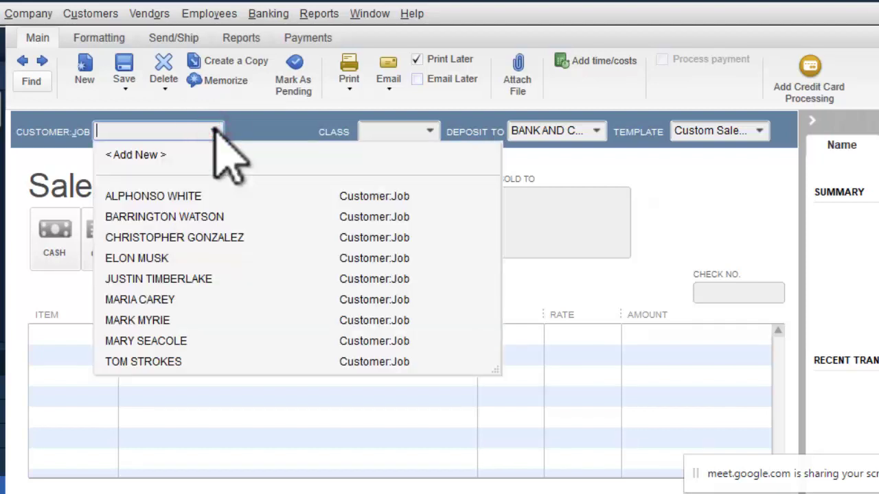
{"action": "left_click", "coordinate": [200, 197]}
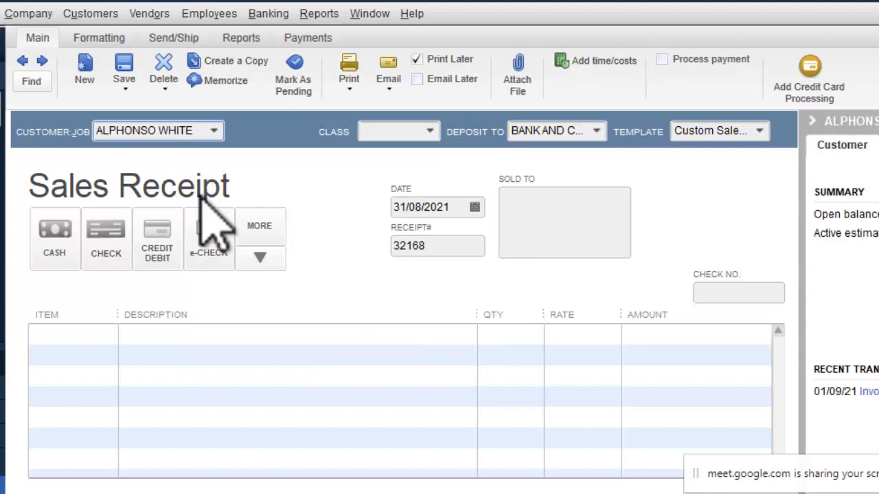
Add the items Tie and Crest to the sales receipt, entering a quantity of 1 for Crest.
{"action": "left_click", "coordinate": [101, 338]}
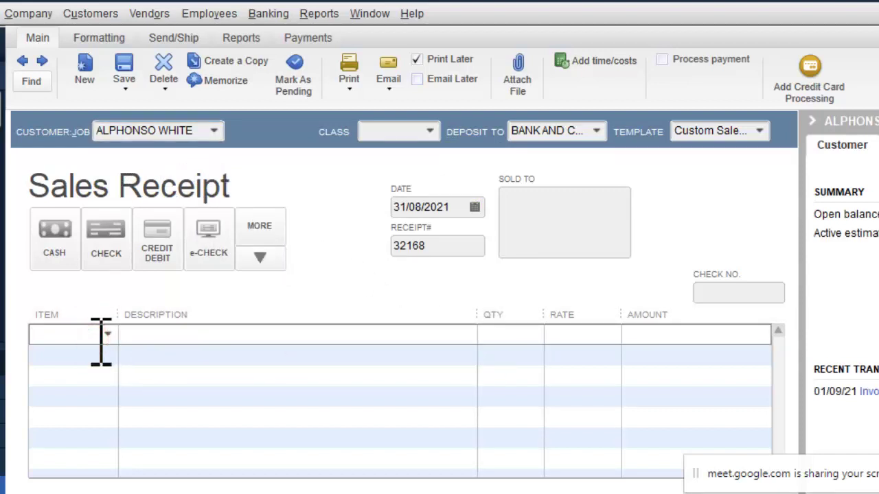
{"action": "type", "text": "Tie"}
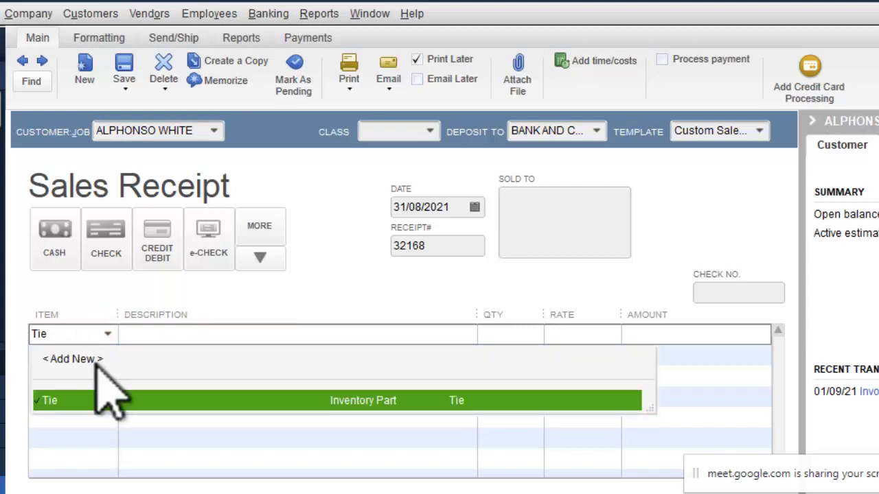
{"action": "left_click", "coordinate": [102, 397]}
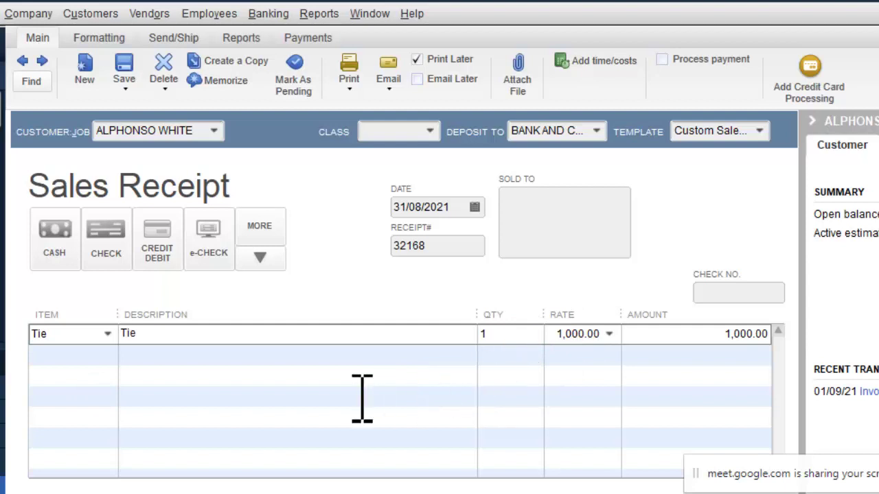
{"action": "left_click", "coordinate": [84, 362]}
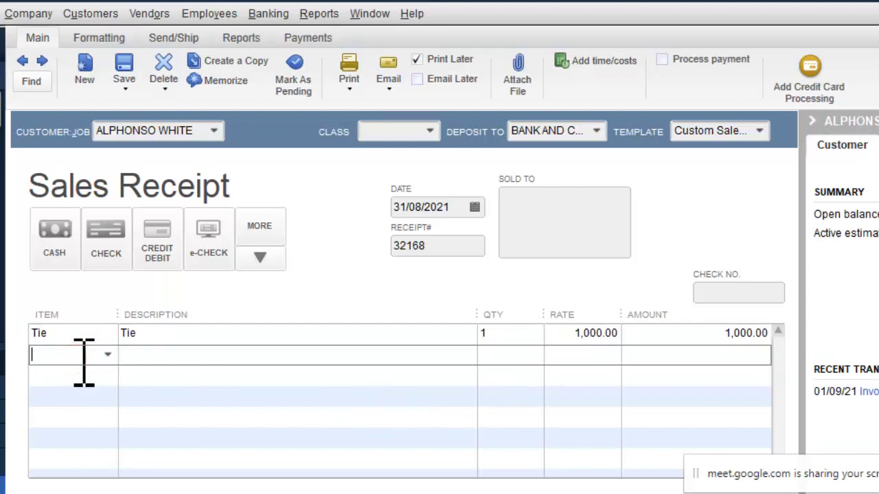
{"action": "type", "text": "Crest"}
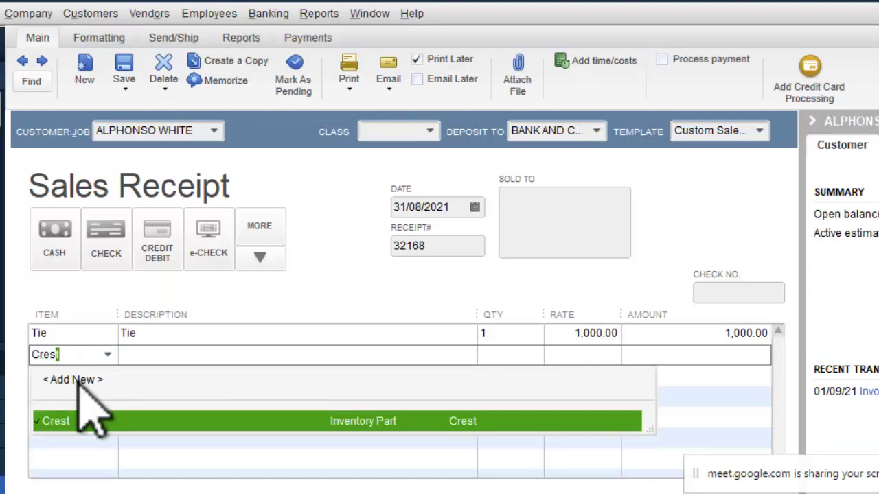
{"action": "left_click", "coordinate": [79, 419]}
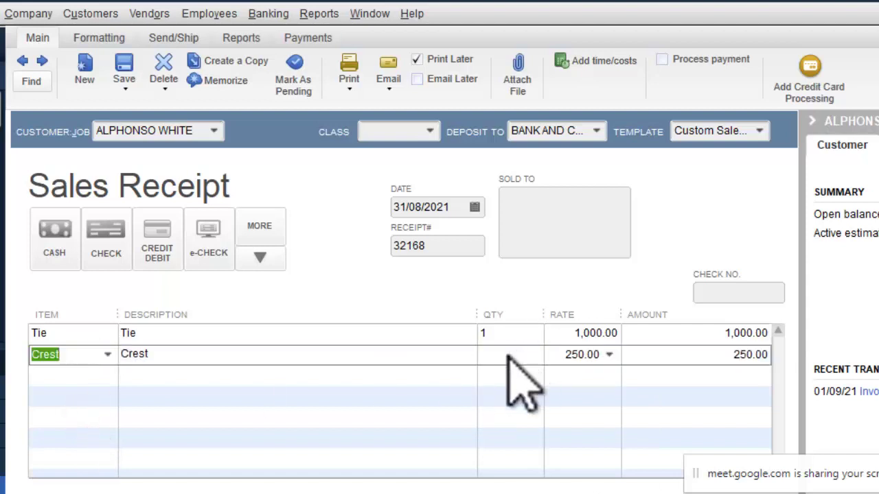
{"action": "left_click", "coordinate": [505, 357]}
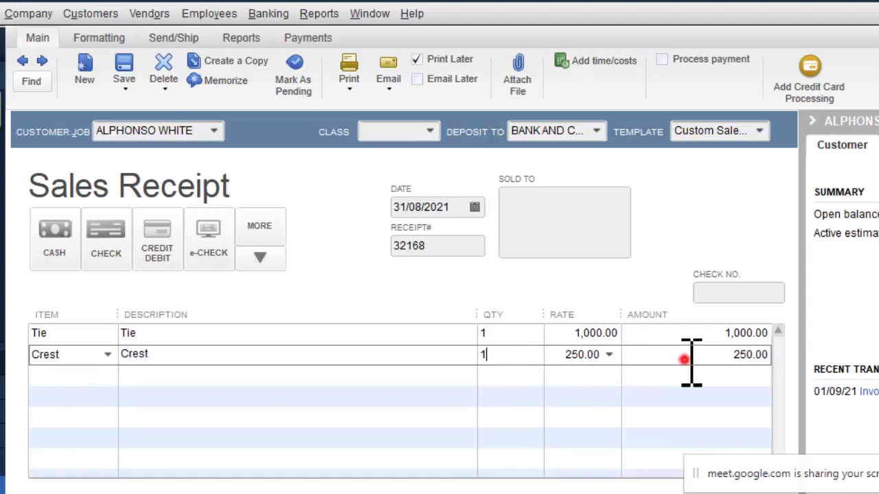
{"action": "left_click", "coordinate": [843, 472]}
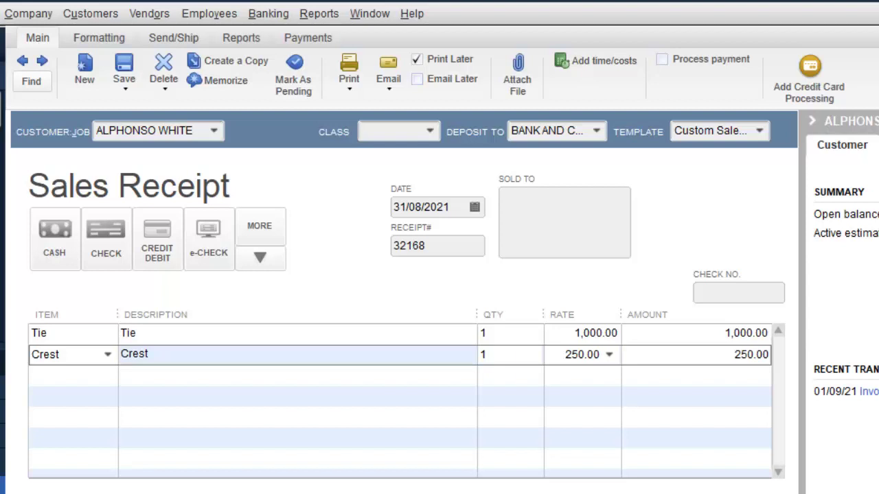
Assign the class FEES to the sales receipt and choose cash as the payment method.
{"action": "left_click", "coordinate": [430, 131]}
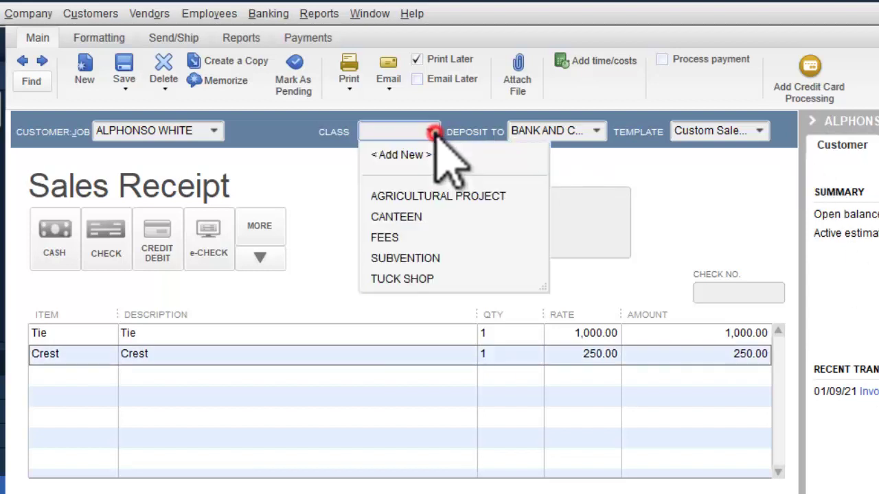
{"action": "left_click", "coordinate": [388, 237]}
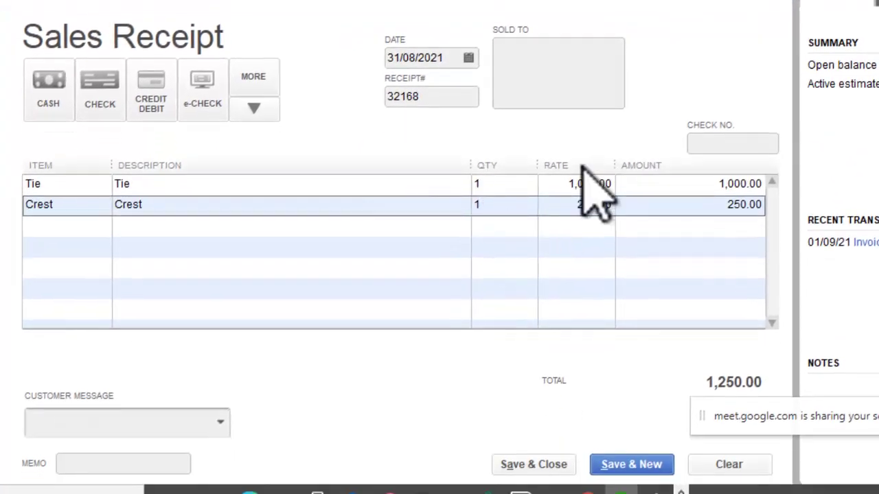
{"action": "left_click", "coordinate": [46, 105]}
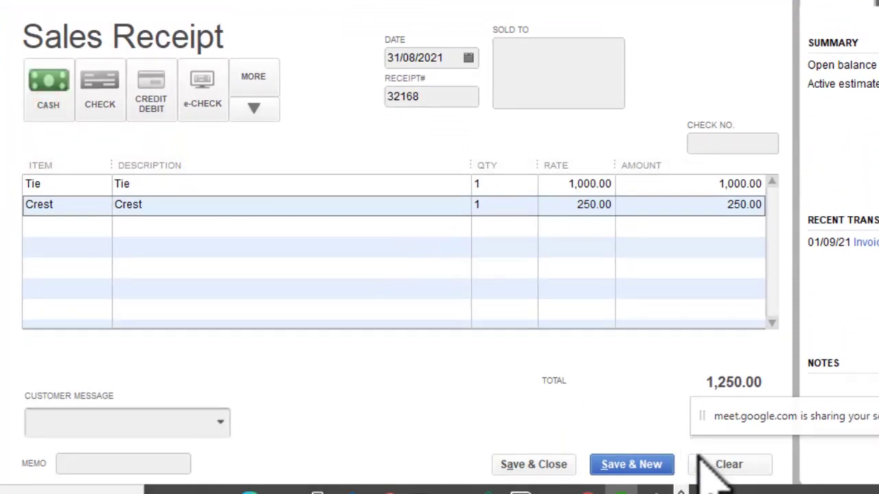
Save and close the sales receipt, and check the Undeposited Funds account in the chart of accounts.
{"action": "left_click", "coordinate": [539, 458]}
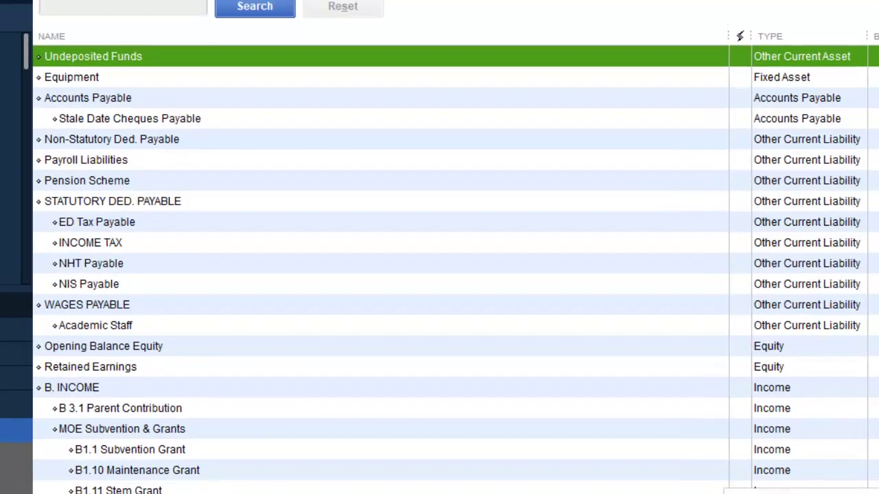
{"action": "scroll", "coordinate": [439, 268], "scroll_direction": "up", "scroll_amount": 2}
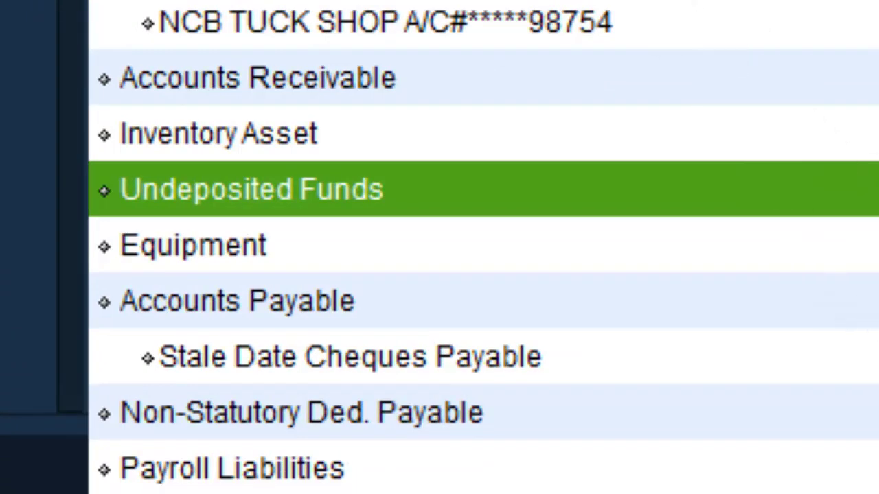
Open the sales receipt form and go back through the previously recorded receipts.
{"action": "left_click", "coordinate": [153, 26]}
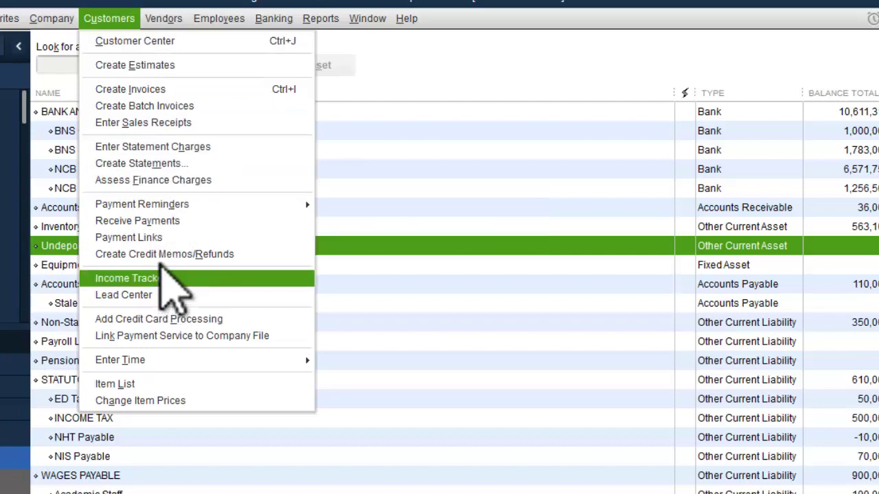
{"action": "left_click", "coordinate": [166, 128]}
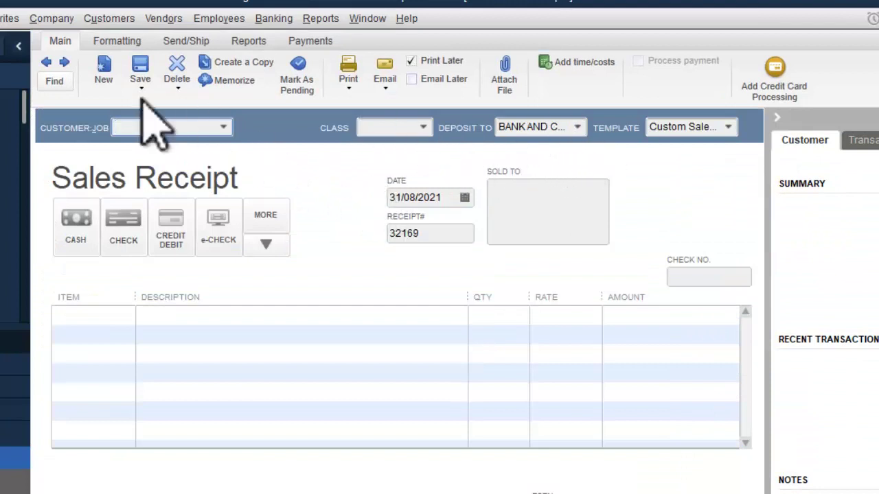
{"action": "left_click", "coordinate": [43, 62]}
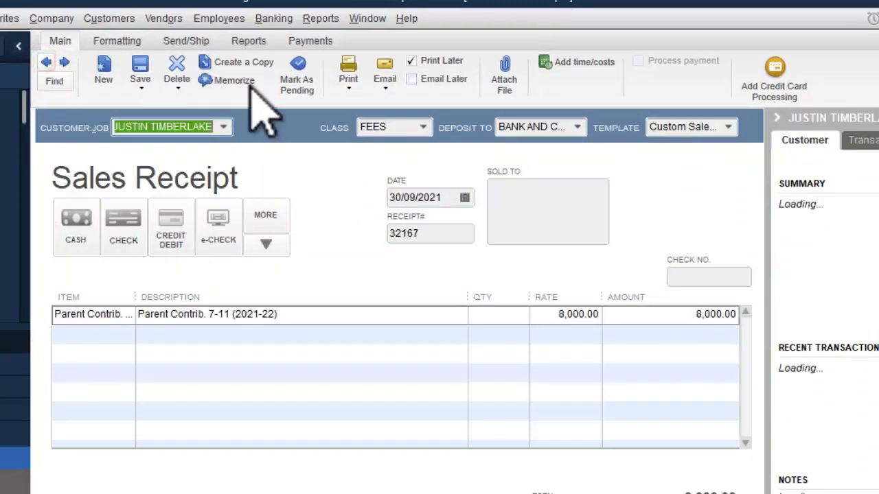
{"action": "left_click", "coordinate": [46, 62]}
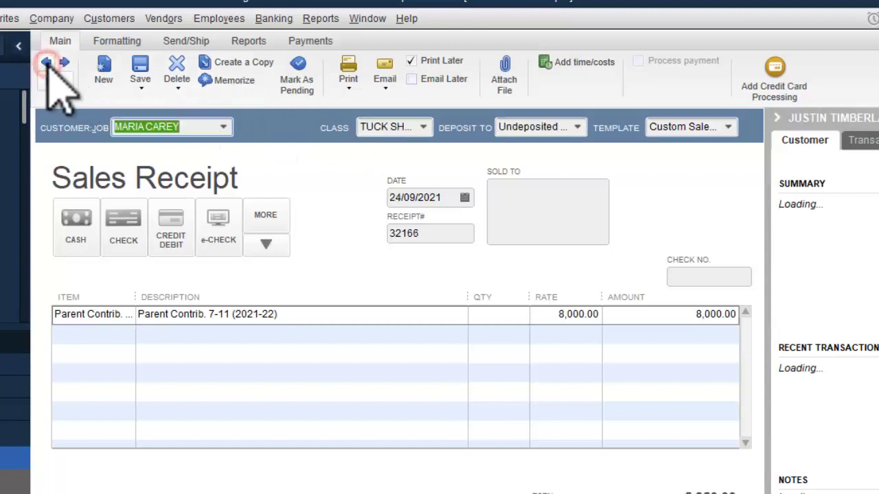
{"action": "left_click", "coordinate": [46, 63]}
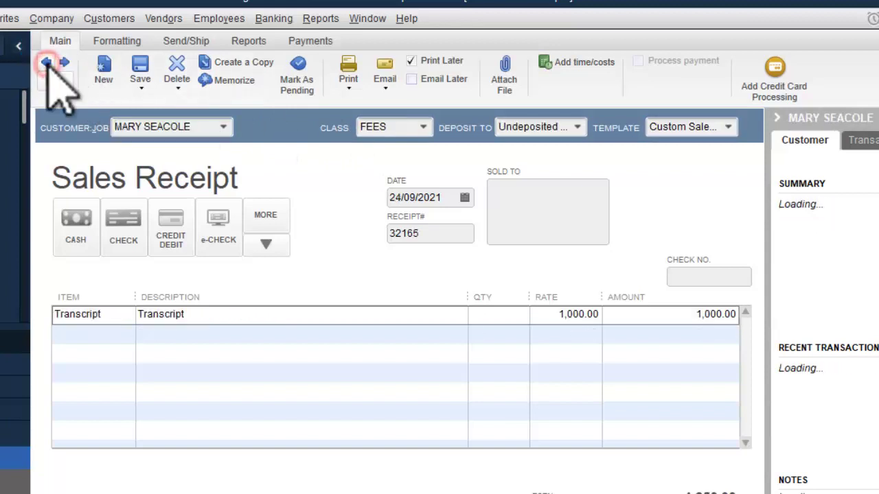
{"action": "left_click", "coordinate": [46, 62]}
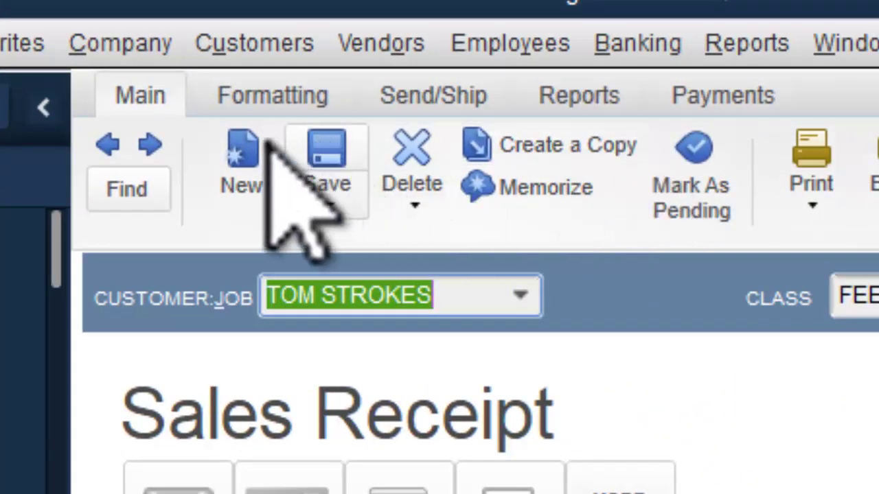
Search for all sales receipts without filters and open the one dated 31/08/2021 from the results.
{"action": "left_click", "coordinate": [117, 190]}
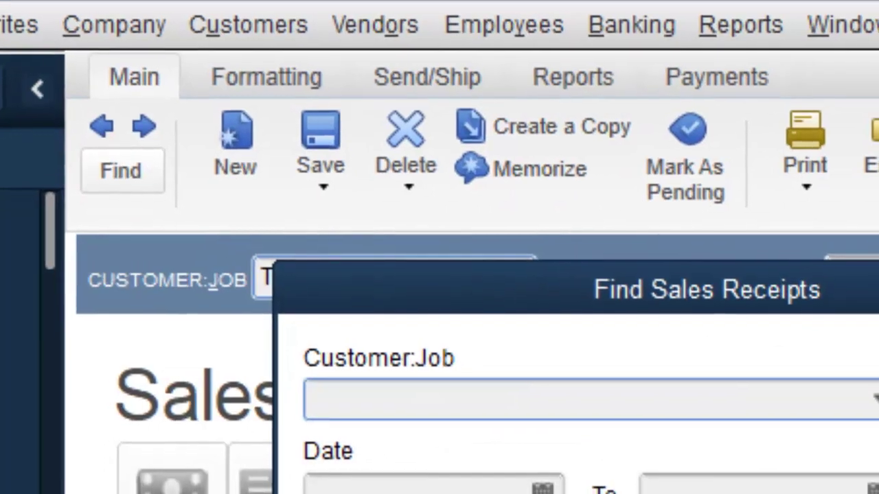
{"action": "key", "text": "Escape"}
{"action": "left_click", "coordinate": [121, 177]}
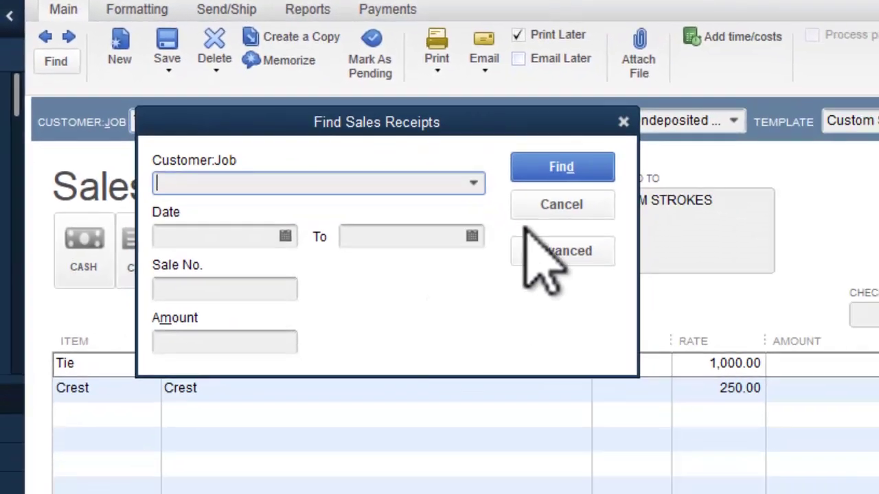
{"action": "left_click", "coordinate": [562, 167]}
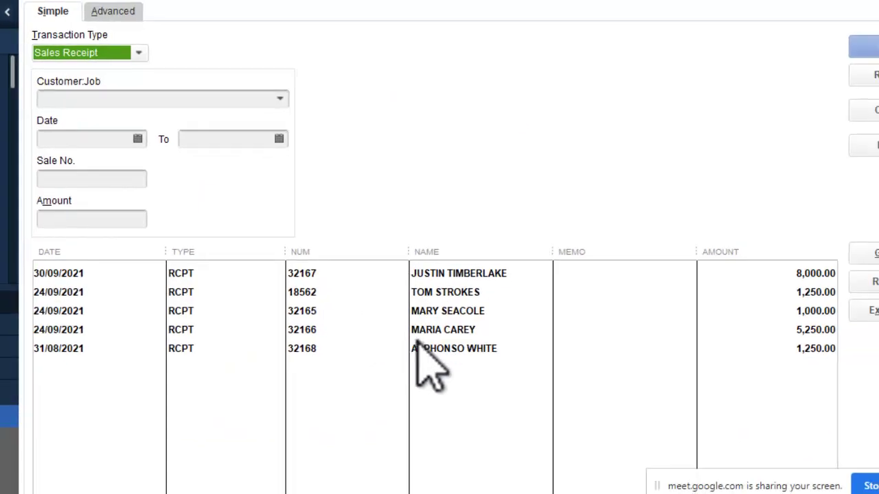
{"action": "double_click", "coordinate": [308, 352]}
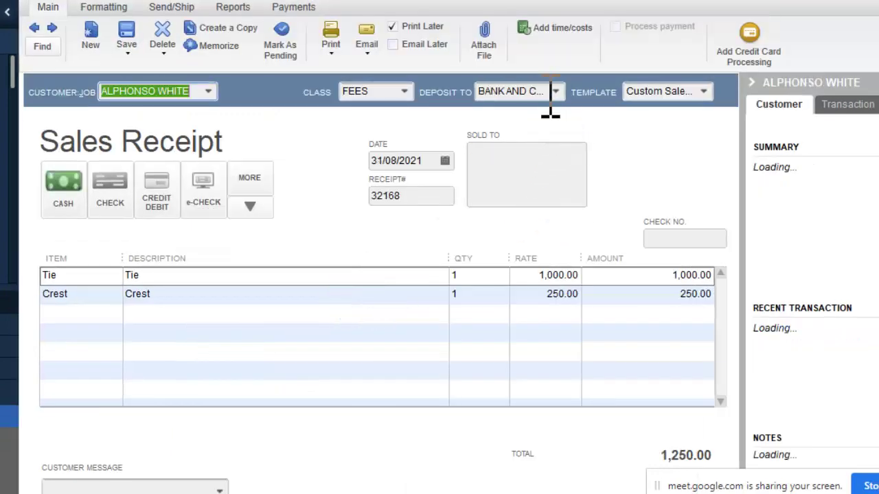
Change the receipt's deposit account to Undeposited Funds and record the change.
{"action": "left_click", "coordinate": [554, 92]}
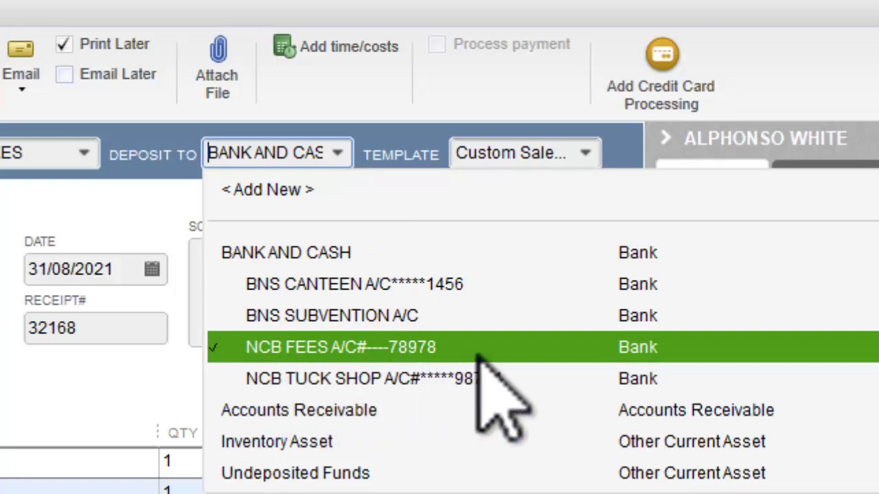
{"action": "left_click", "coordinate": [331, 476]}
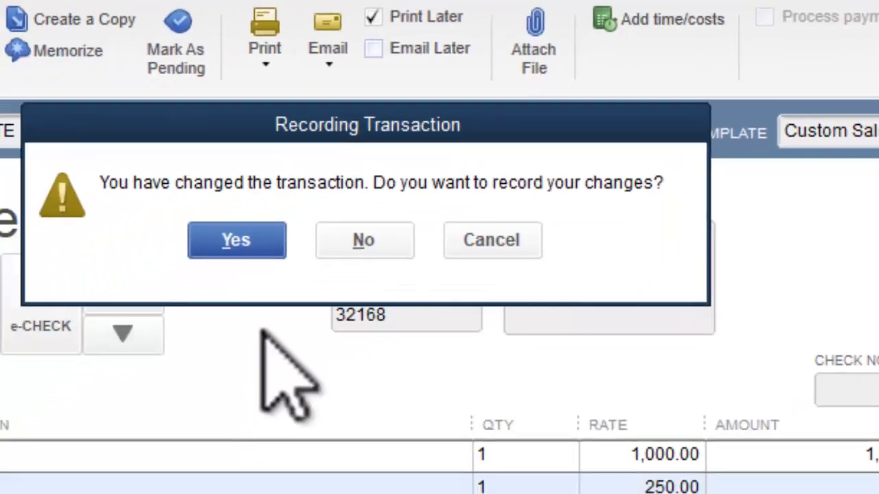
{"action": "left_click", "coordinate": [318, 204]}
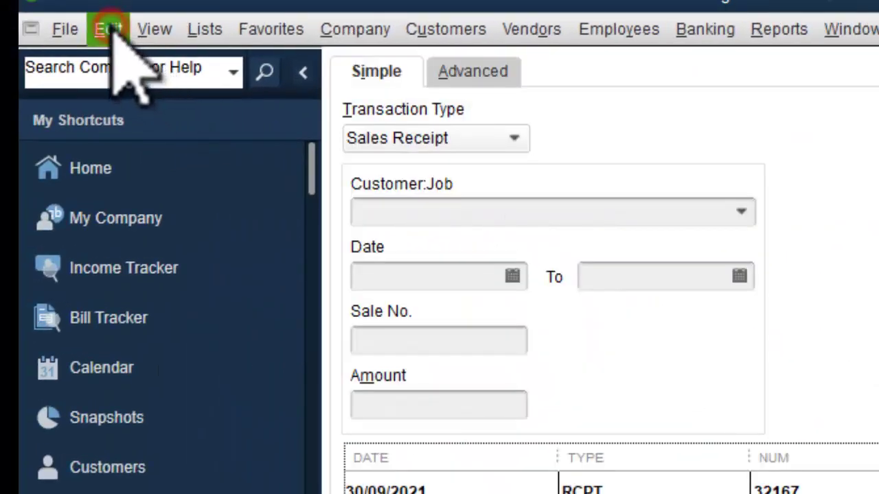
Enable Undeposited Funds as the default deposit to account in the company preferences for Payments.
{"action": "left_click", "coordinate": [108, 29]}
{"action": "left_click", "coordinate": [195, 400]}
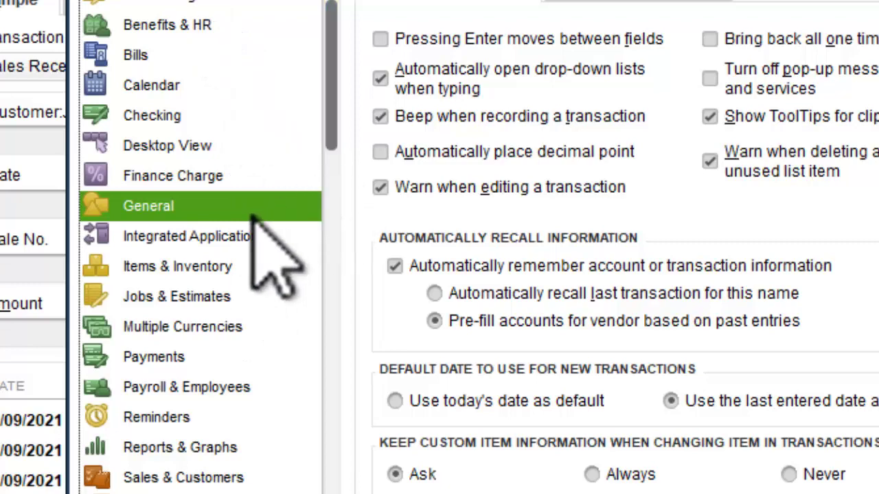
{"action": "left_click", "coordinate": [165, 359]}
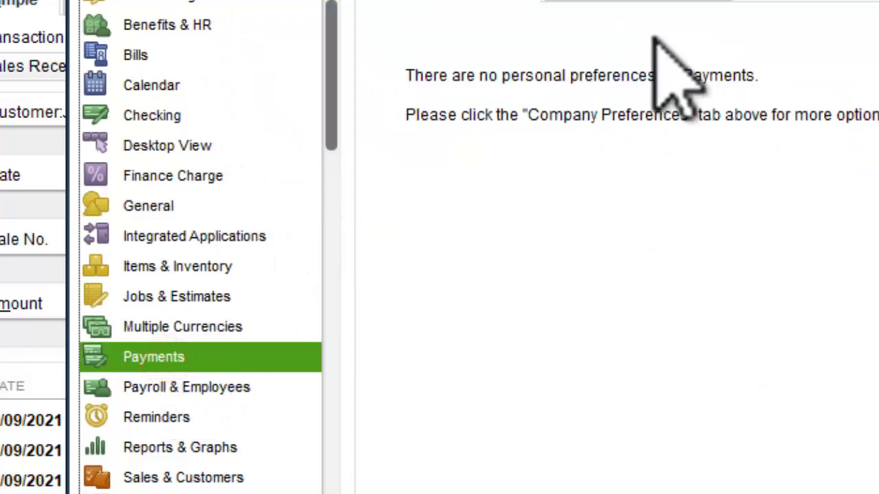
{"action": "left_click", "coordinate": [580, 7]}
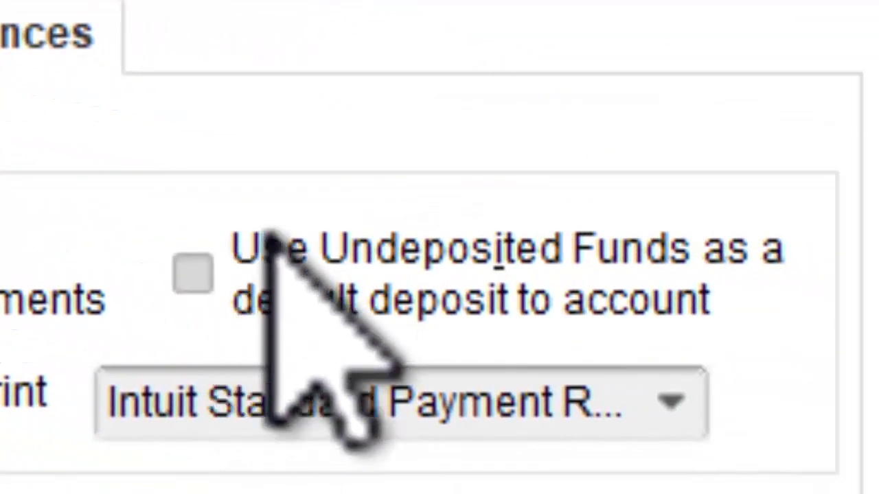
{"action": "left_click", "coordinate": [200, 266]}
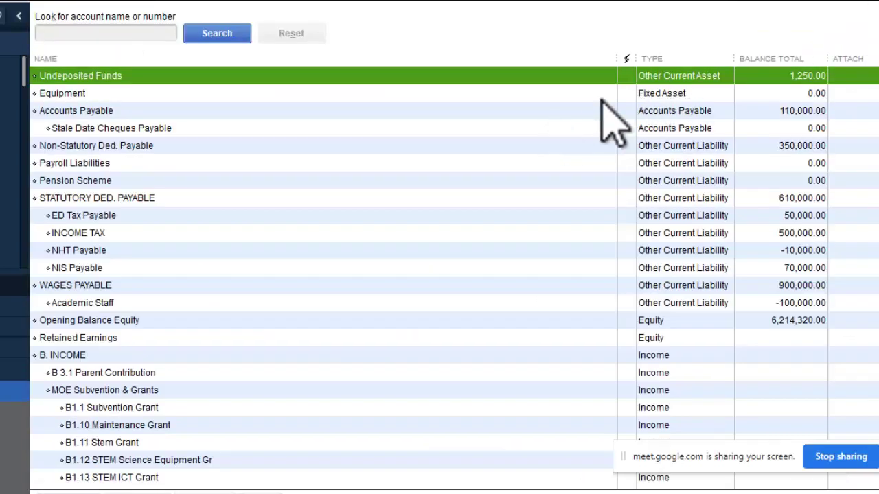
Create a new sales receipt and choose the seventh customer in the customer list for it.
{"action": "scroll", "coordinate": [876, 86], "scroll_direction": "up", "scroll_amount": 4}
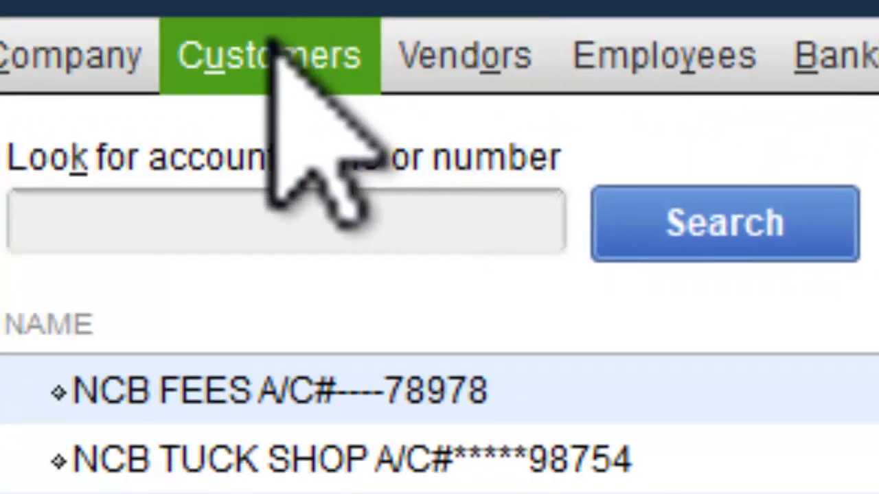
{"action": "left_click", "coordinate": [271, 41]}
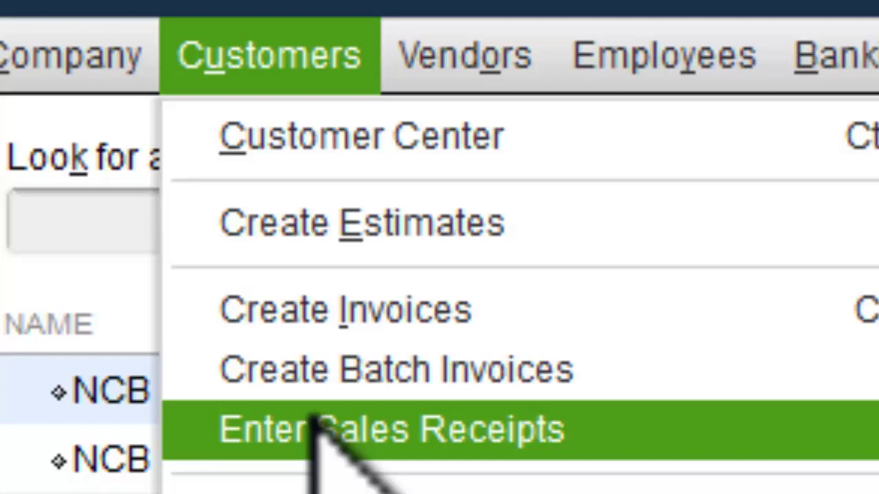
{"action": "left_click", "coordinate": [312, 420]}
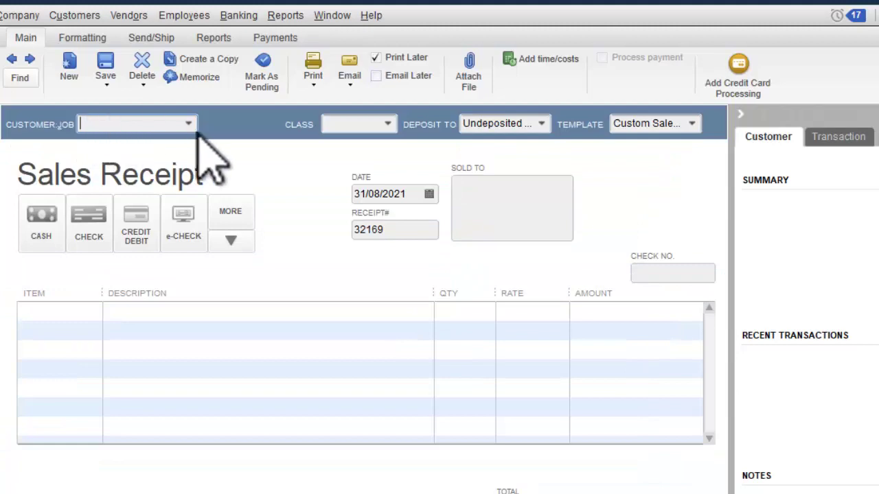
{"action": "left_click", "coordinate": [189, 124]}
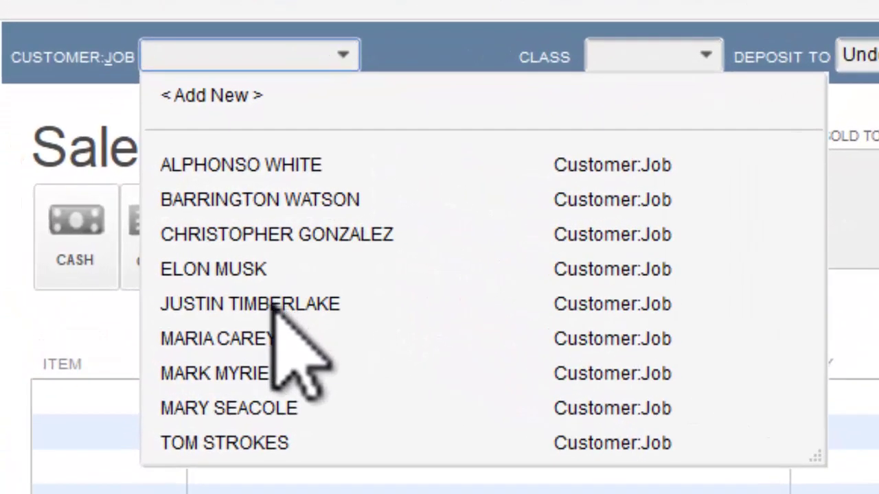
{"action": "left_click", "coordinate": [260, 366]}
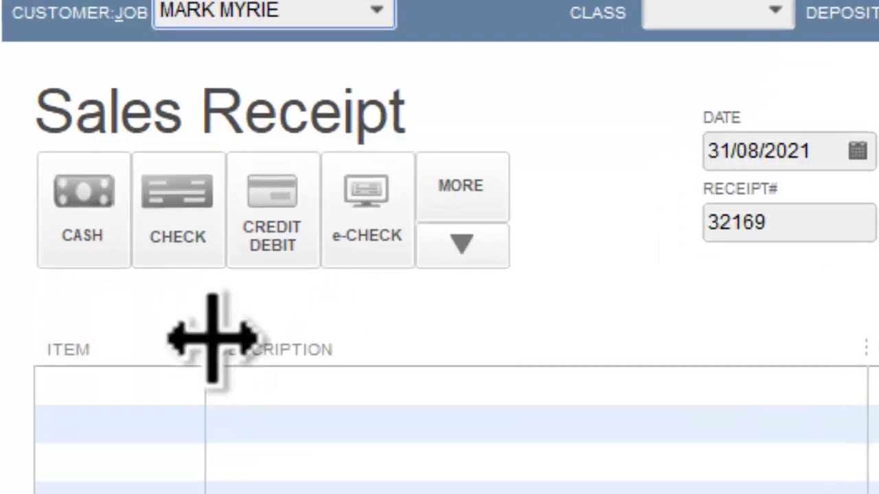
Add the item Crest to the sales receipt with a quantity of 1.
{"action": "left_click", "coordinate": [112, 404]}
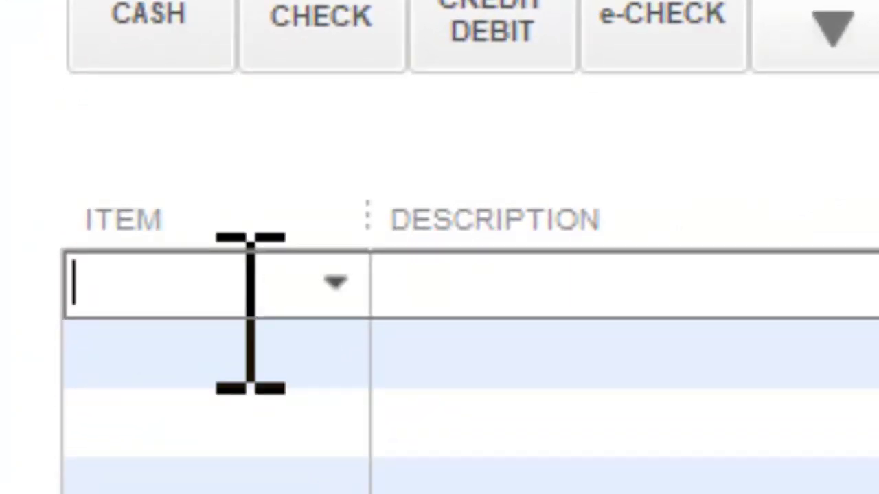
{"action": "type", "text": "Crest"}
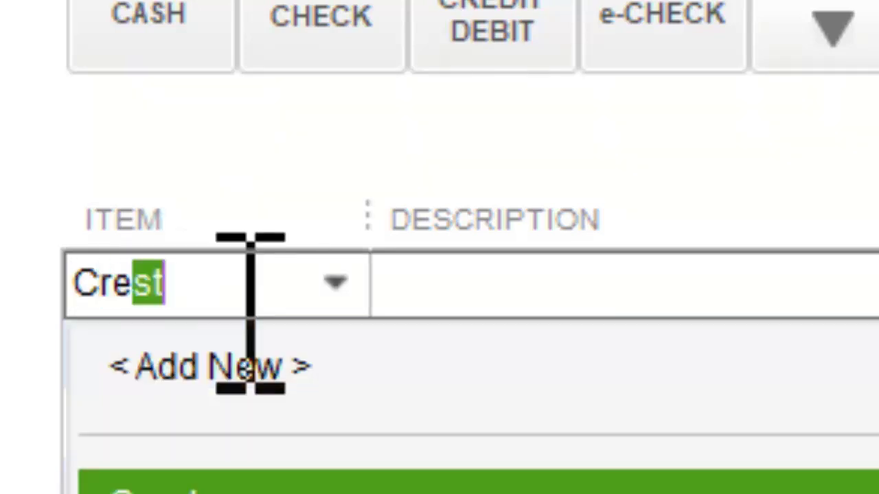
{"action": "key", "text": "Tab"}
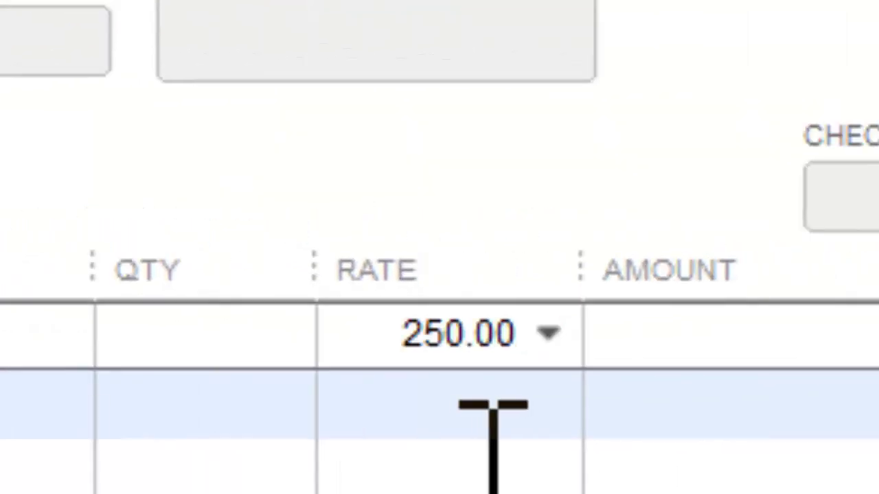
{"action": "left_click", "coordinate": [294, 360]}
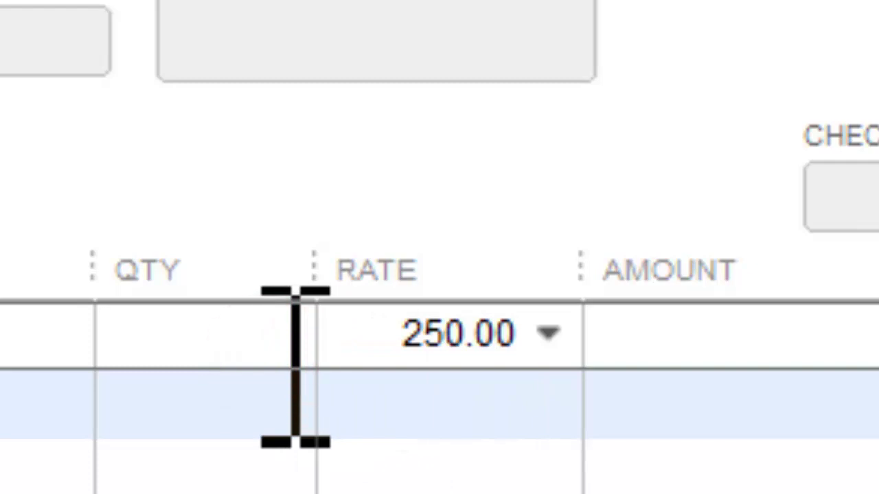
{"action": "type", "text": "1"}
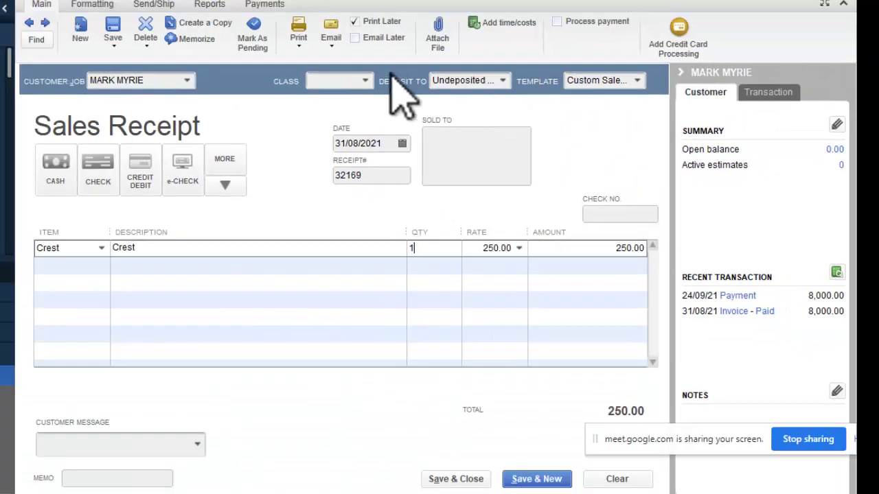
Assign the class FEES to the sales receipt, then save and close it.
{"action": "left_click", "coordinate": [365, 81]}
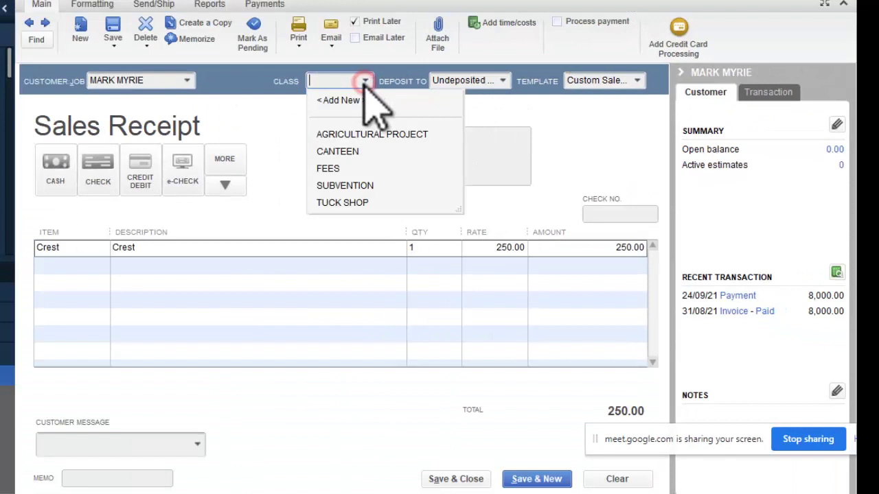
{"action": "left_click", "coordinate": [335, 167]}
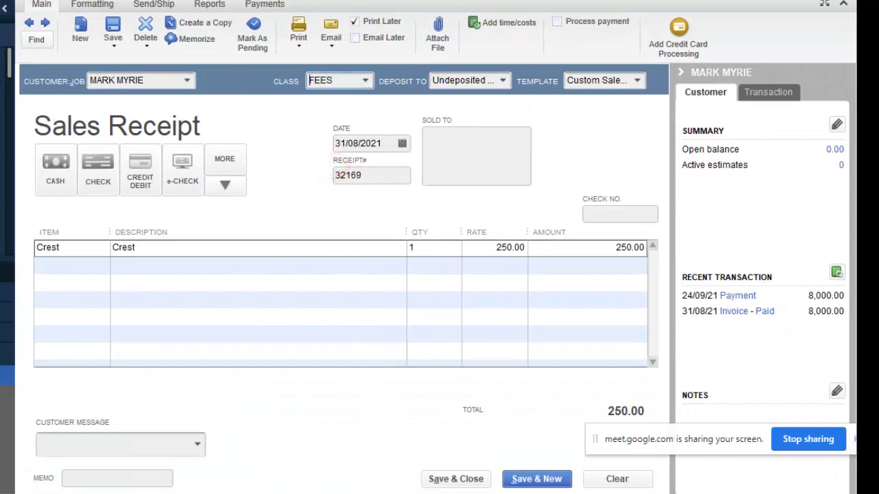
{"action": "left_click", "coordinate": [464, 480]}
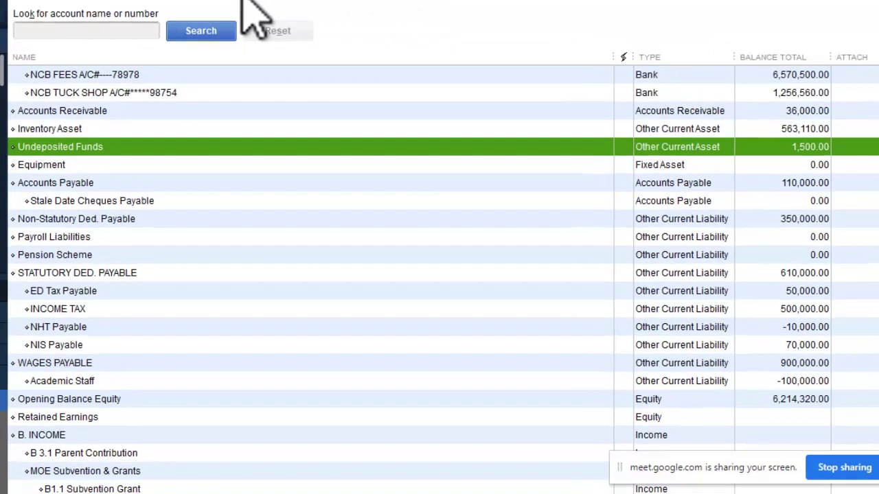
Open the bank deposit form, examine the receipts listed in Payments to Deposit, and close the list.
{"action": "left_click", "coordinate": [263, 9]}
{"action": "left_click", "coordinate": [321, 154]}
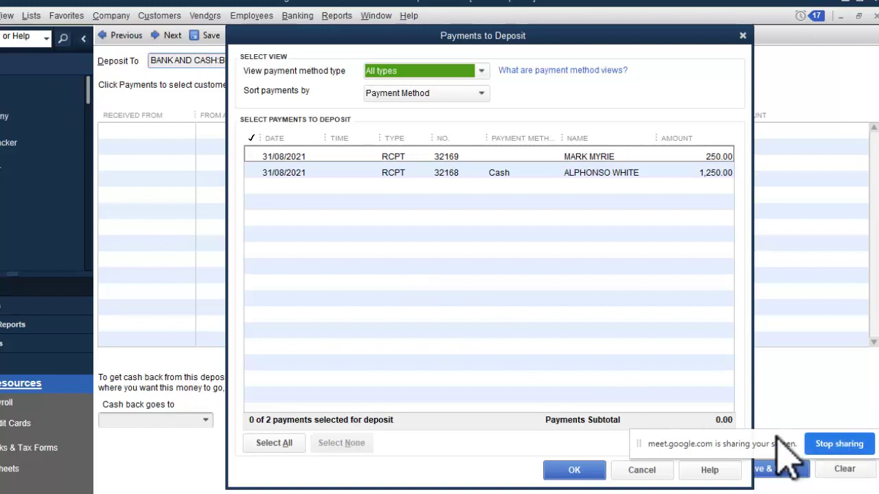
{"action": "left_click_drag", "start_coordinate": [778, 440], "coordinate": [745, 324]}
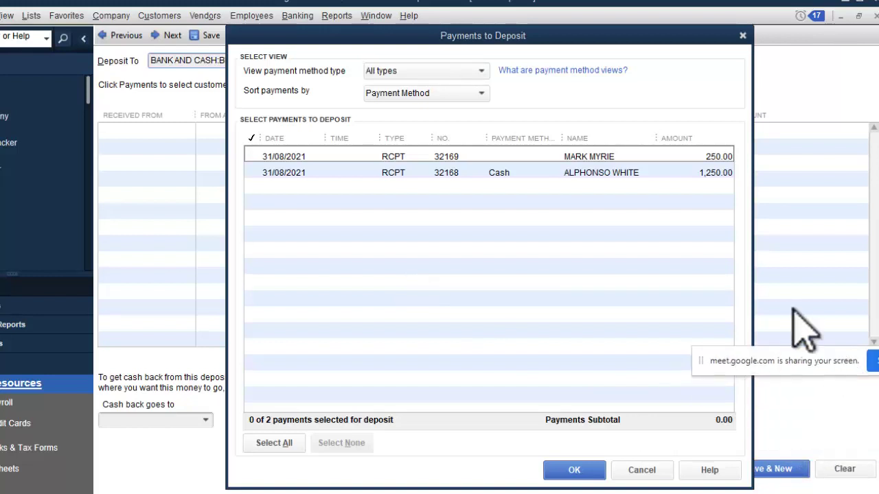
{"action": "left_click", "coordinate": [745, 30]}
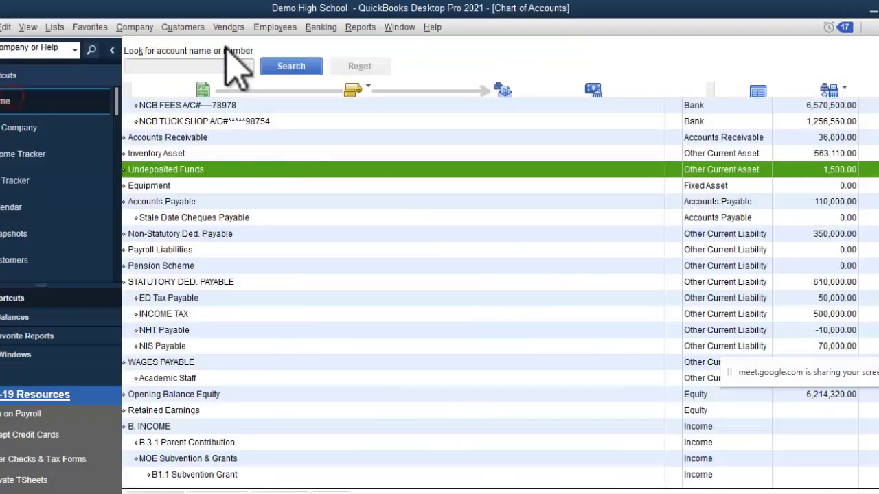
{"action": "left_click", "coordinate": [168, 47]}
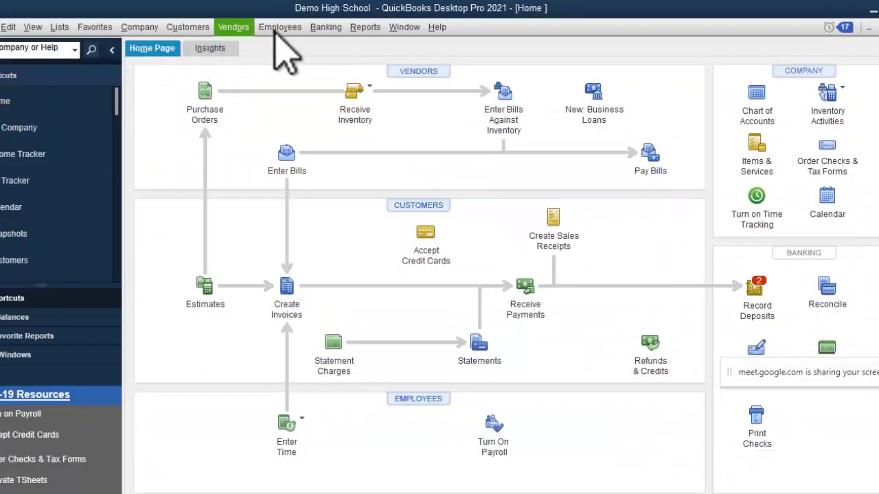
{"action": "left_click", "coordinate": [324, 27]}
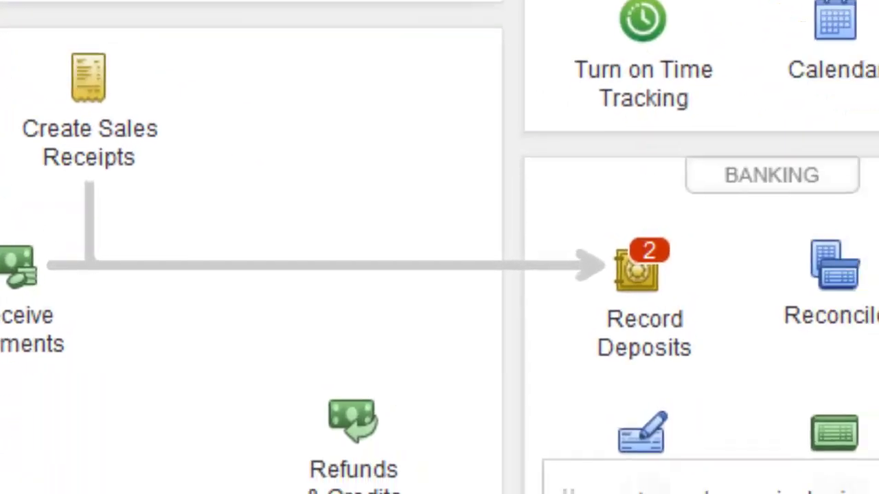
{"action": "left_click", "coordinate": [789, 403]}
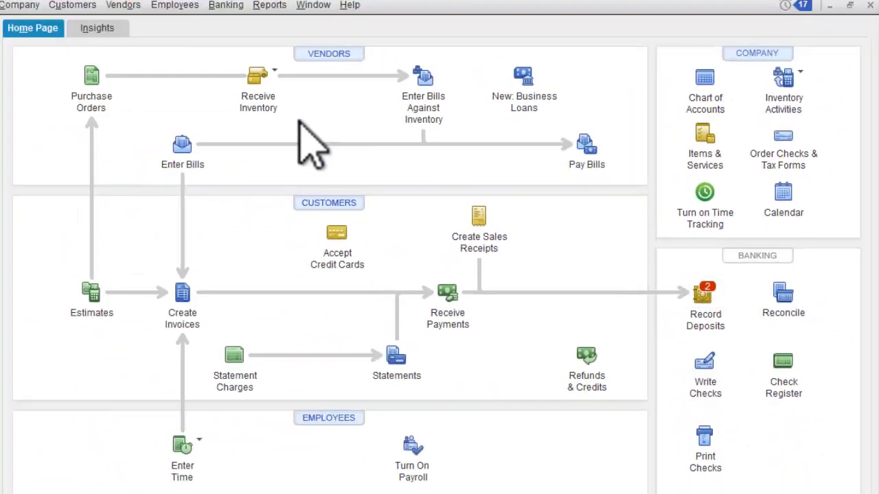
{"action": "left_click", "coordinate": [237, 9]}
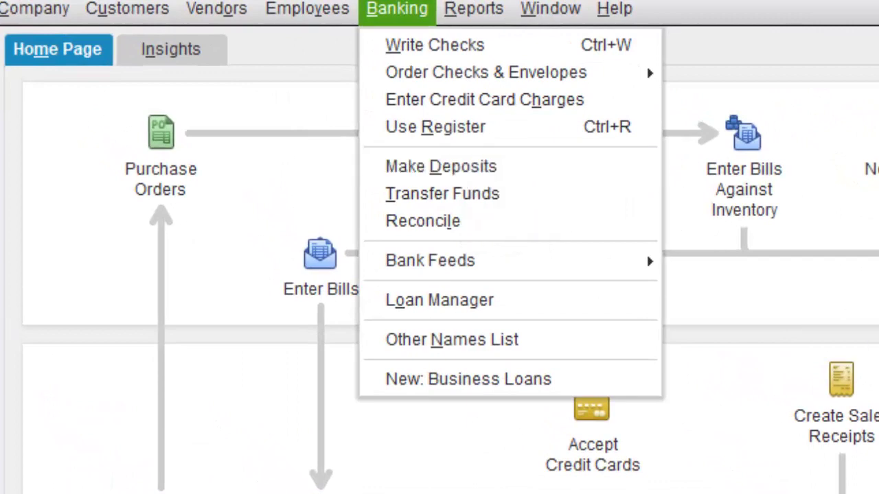
{"action": "key", "text": "Escape"}
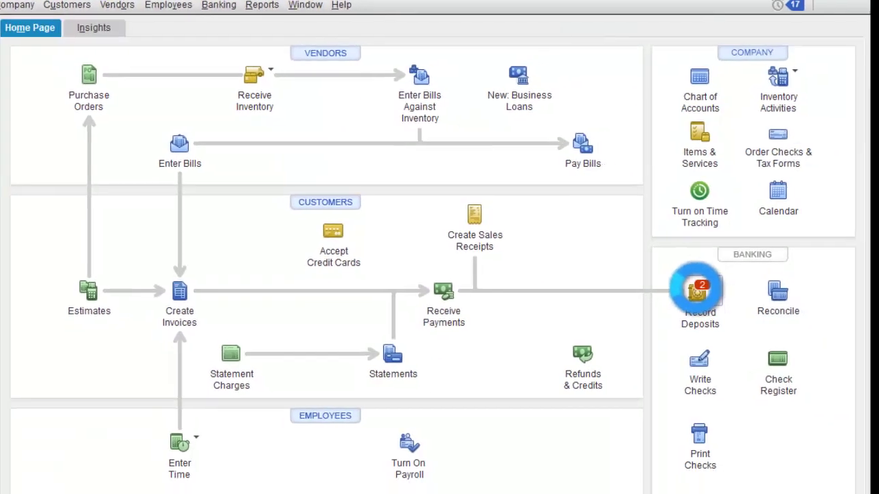
Start a bank deposit, select both sales receipts in Payments to Deposit, and add them to the deposit form.
{"action": "left_click", "coordinate": [696, 286]}
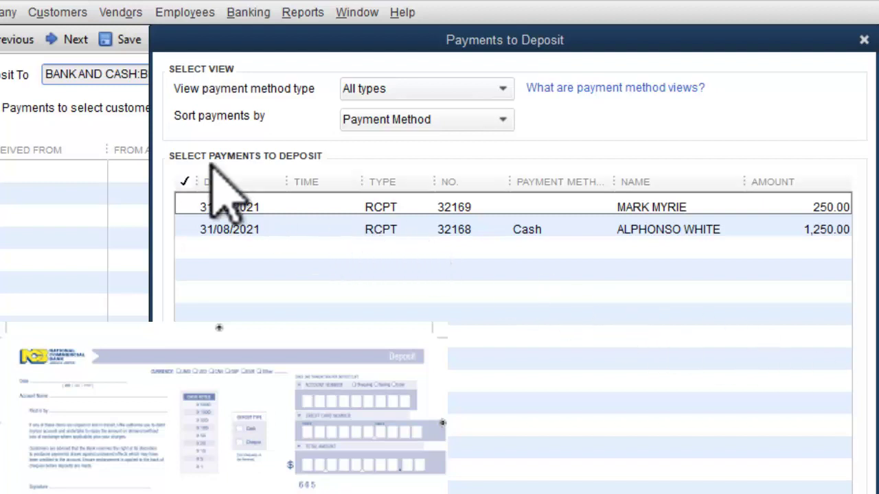
{"action": "left_click", "coordinate": [191, 205]}
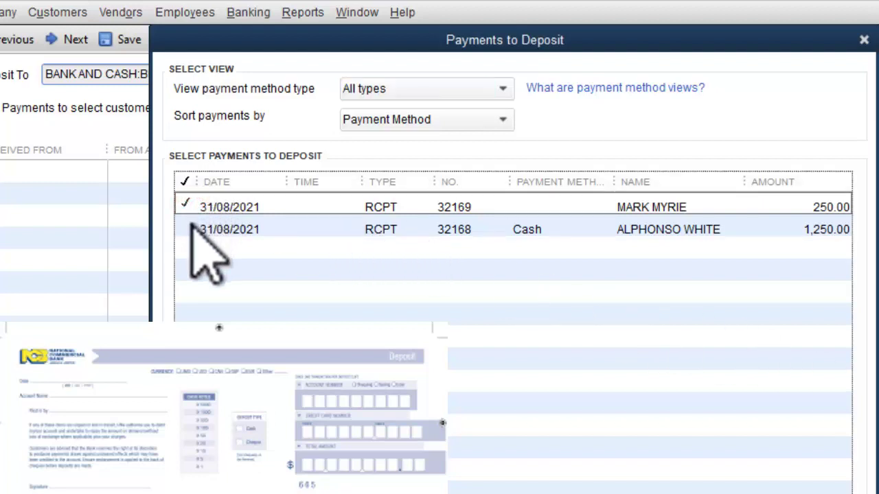
{"action": "left_click", "coordinate": [191, 226]}
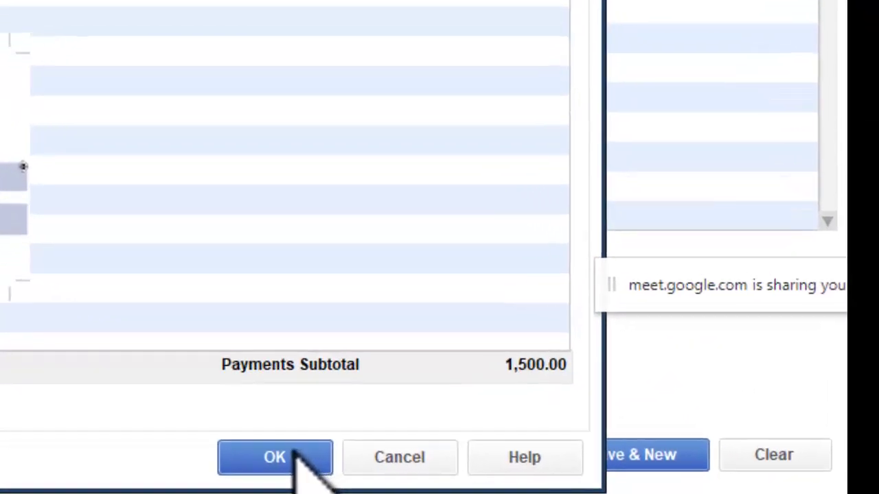
{"action": "left_click", "coordinate": [292, 456]}
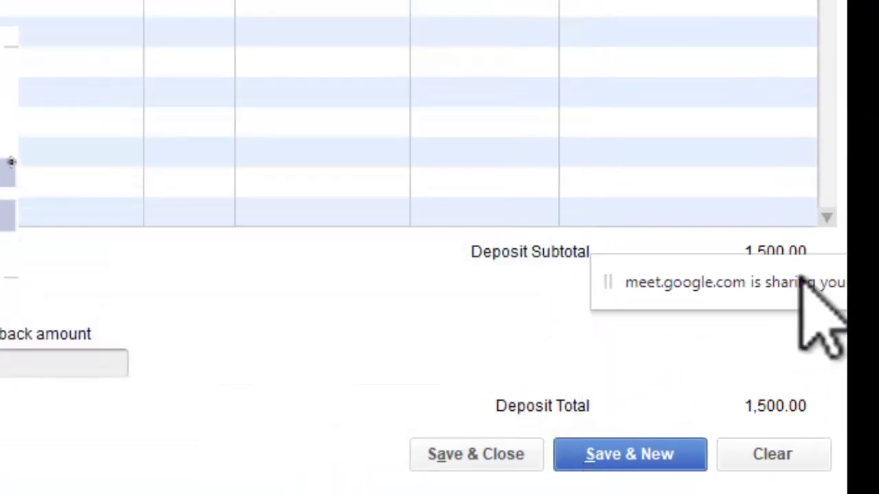
{"action": "left_click_drag", "start_coordinate": [755, 272], "coordinate": [398, 326]}
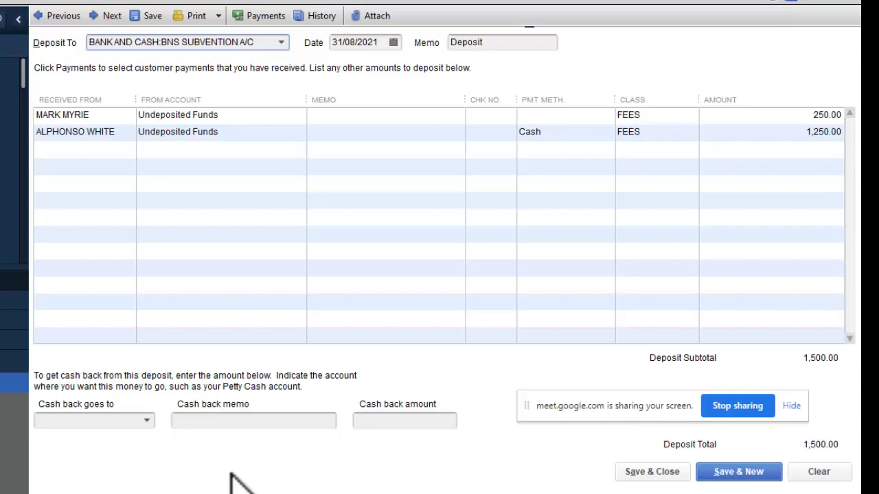
Create a bank account named PETTY CASH as a subaccount of BANK AND CASH and use it as the deposit's cash back account.
{"action": "left_click", "coordinate": [147, 419]}
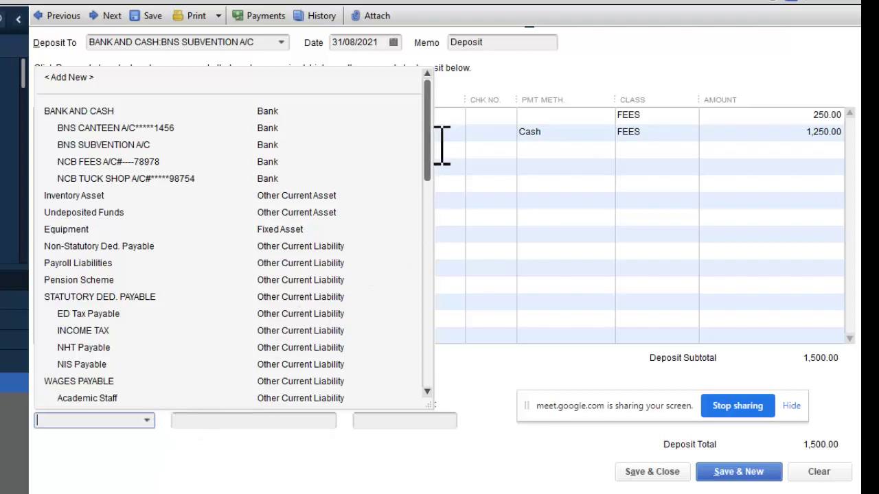
{"action": "mouse_move", "coordinate": [430, 154]}
{"action": "left_mouse_down"}
{"action": "mouse_move", "coordinate": [409, 370]}
{"action": "mouse_move", "coordinate": [402, 141]}
{"action": "mouse_move", "coordinate": [428, 314]}
{"action": "mouse_move", "coordinate": [426, 381]}
{"action": "left_mouse_up"}
{"action": "left_click_drag", "start_coordinate": [424, 336], "coordinate": [441, 172]}
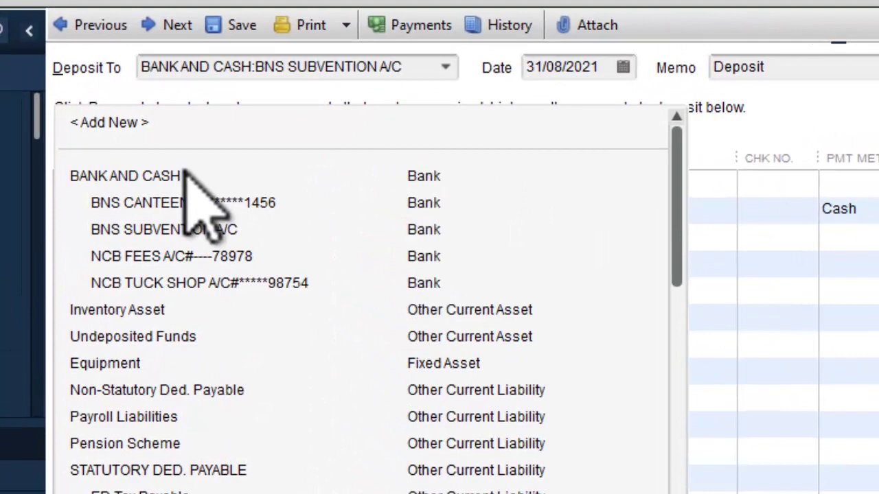
{"action": "key", "text": "Escape"}
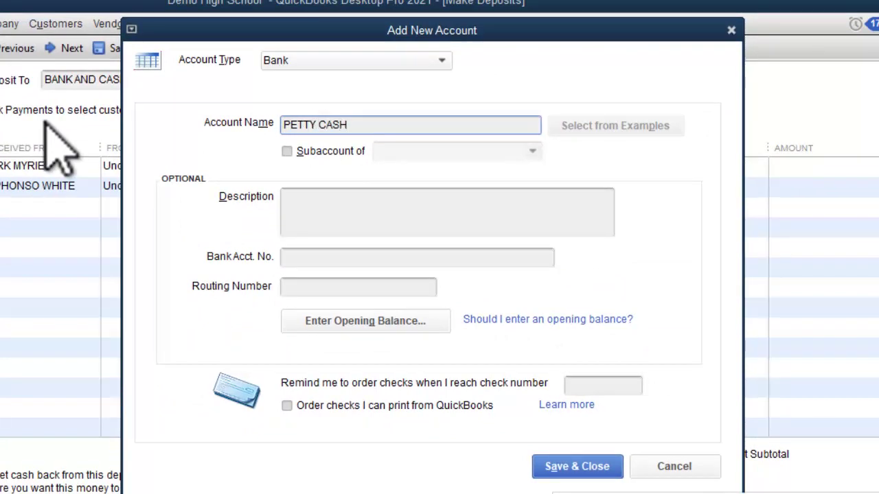
{"action": "left_click", "coordinate": [286, 151]}
{"action": "left_click", "coordinate": [532, 152]}
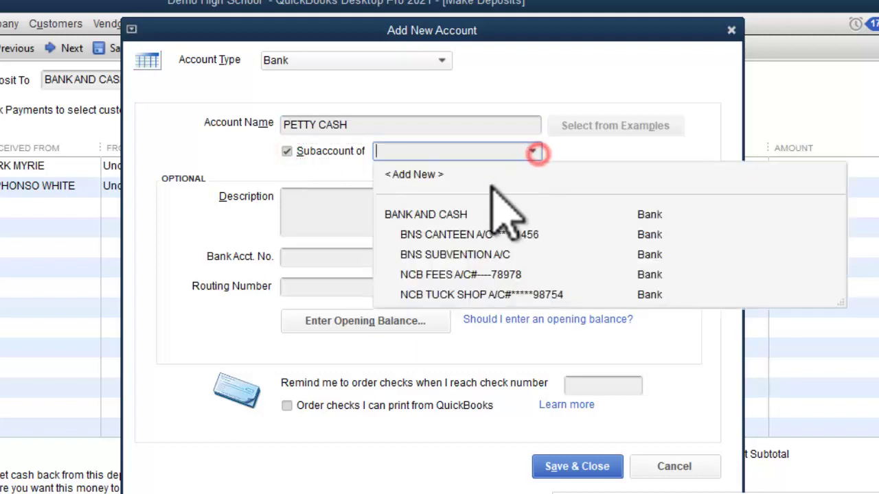
{"action": "left_click", "coordinate": [449, 214]}
{"action": "left_click", "coordinate": [553, 461]}
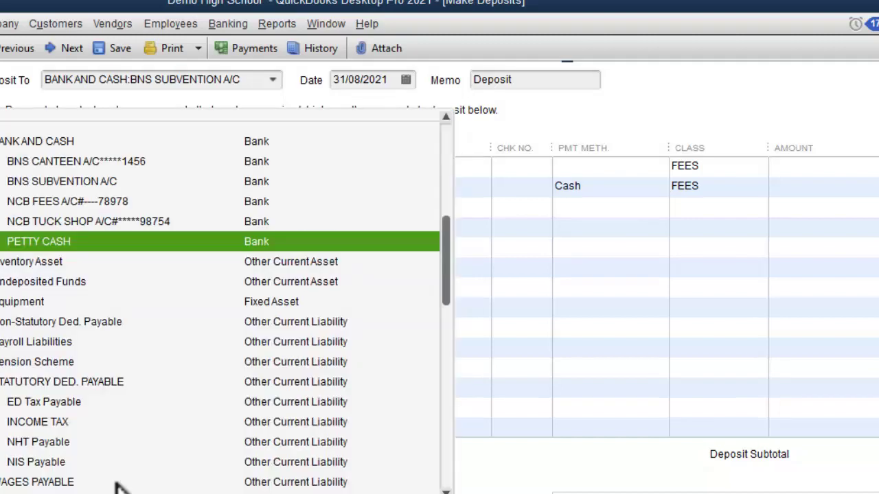
{"action": "key", "text": "Escape"}
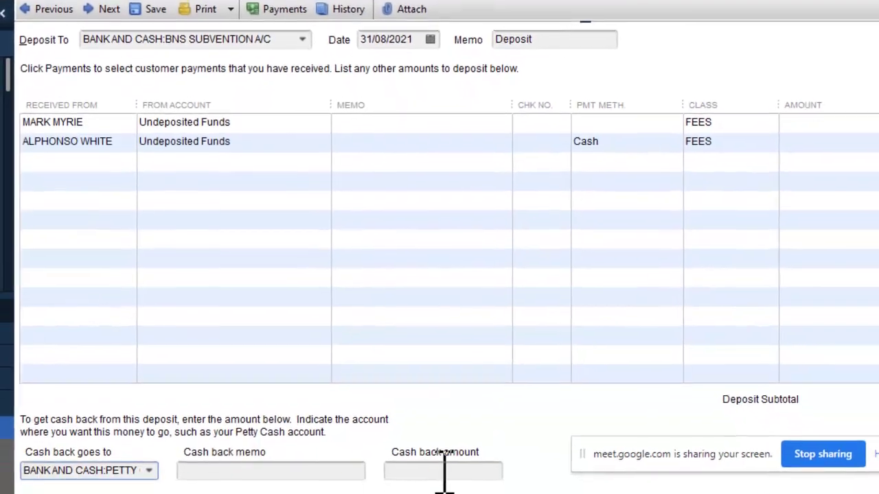
Set the cash back amount to 500, then save and close the deposit.
{"action": "left_click", "coordinate": [429, 474]}
{"action": "type", "text": "500"}
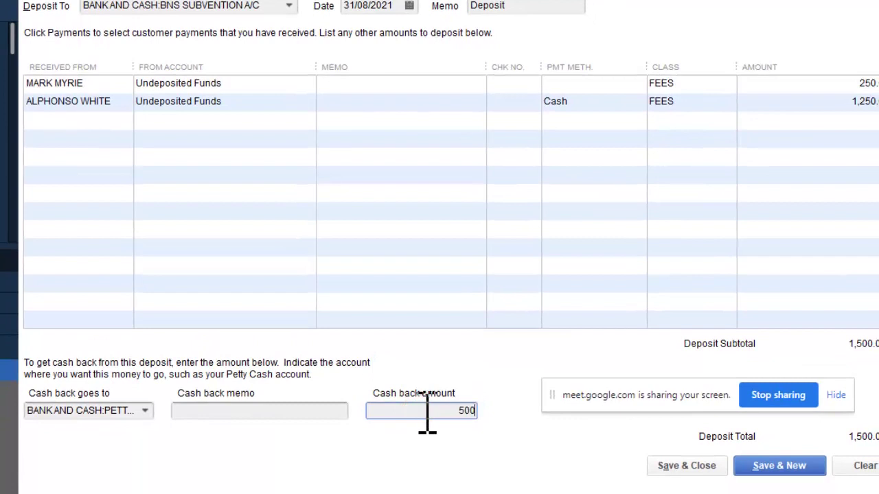
{"action": "left_click_drag", "start_coordinate": [627, 395], "coordinate": [289, 454]}
{"action": "left_click", "coordinate": [693, 461]}
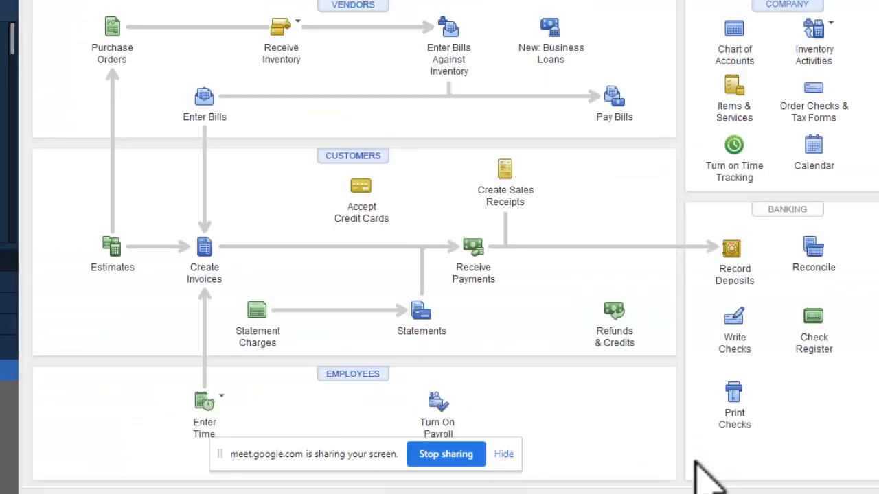
Check the PETTY CASH balance in the chart of accounts, look through the NCB FEES register for the deposit, and close both.
{"action": "left_click", "coordinate": [735, 27]}
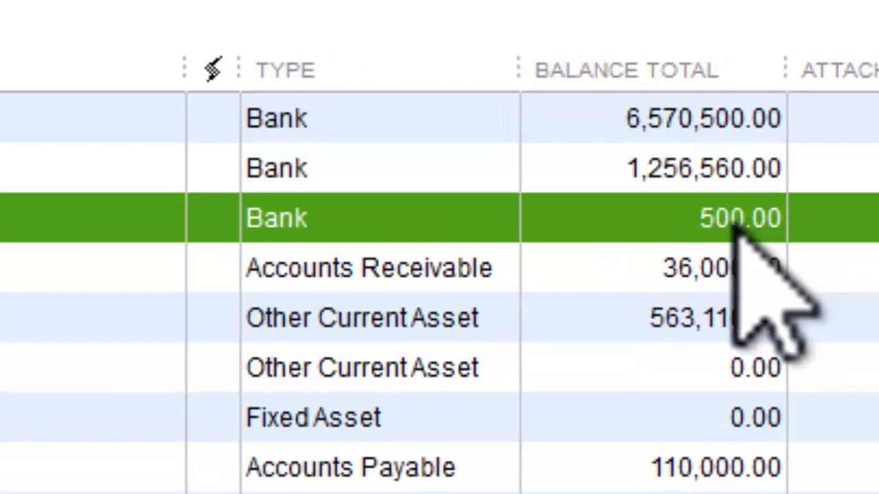
{"action": "scroll", "coordinate": [440, 288], "scroll_direction": "up", "scroll_amount": 3}
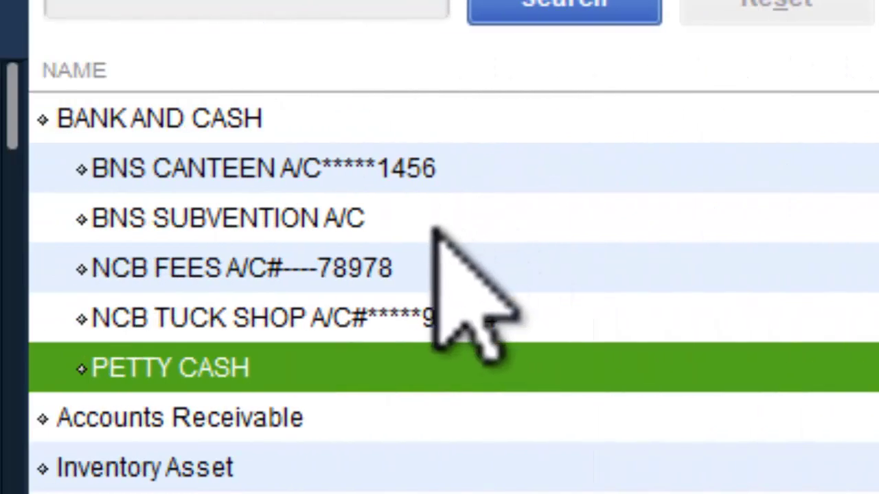
{"action": "double_click", "coordinate": [420, 265]}
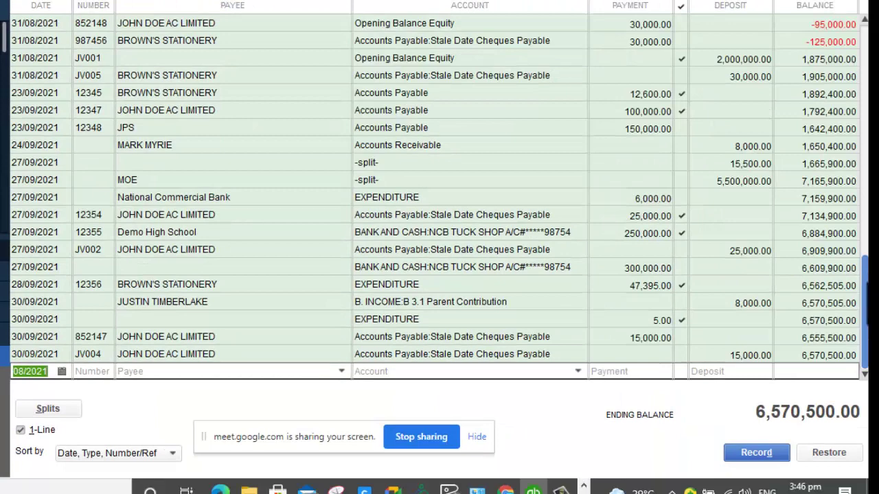
{"action": "scroll", "coordinate": [853, 133], "scroll_direction": "up", "scroll_amount": 2}
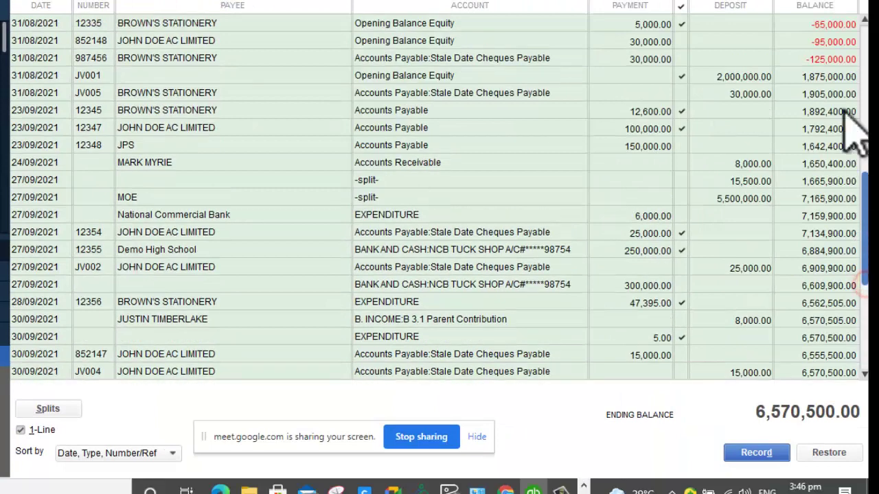
{"action": "scroll", "coordinate": [844, 113], "scroll_direction": "down", "scroll_amount": 2}
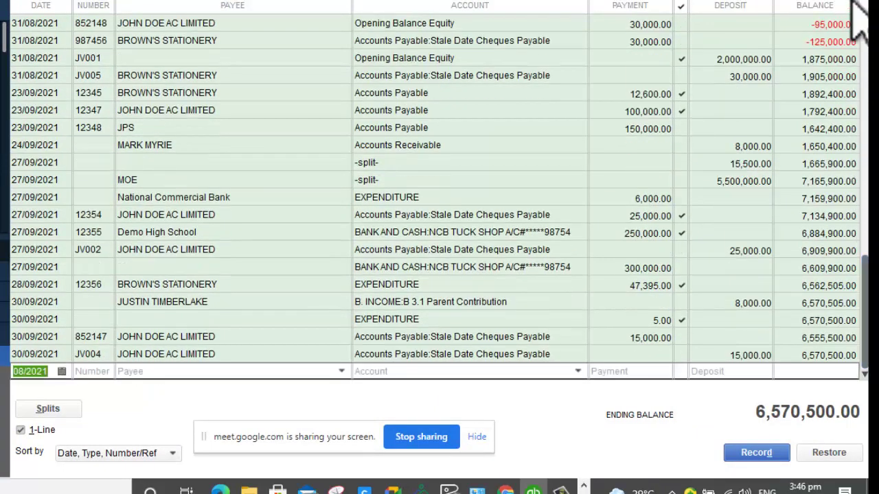
{"action": "key", "text": "Escape"}
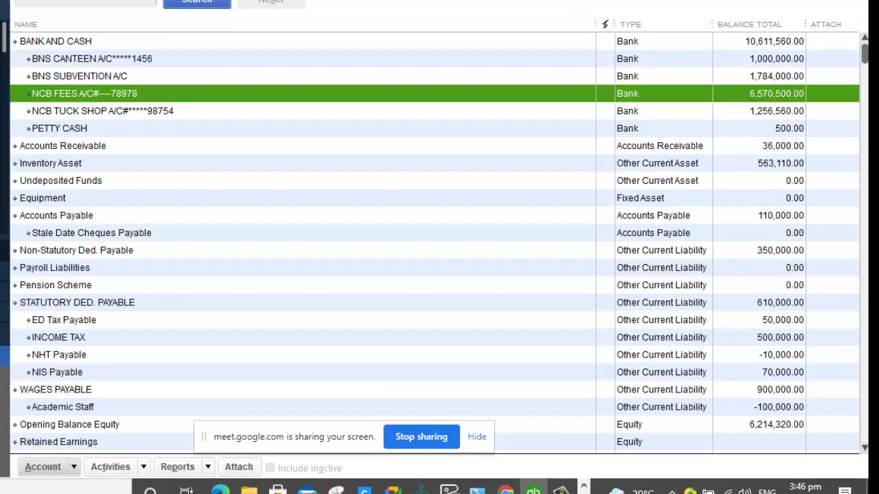
{"action": "key", "text": "Escape"}
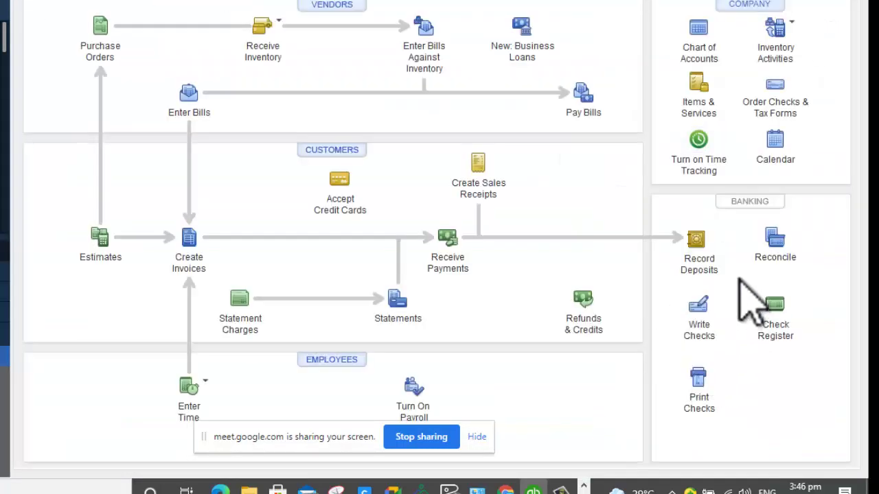
Reopen the last saved deposit, change its Deposit To account to NCB FEES, and save and close it with the changes recorded.
{"action": "left_click", "coordinate": [699, 253]}
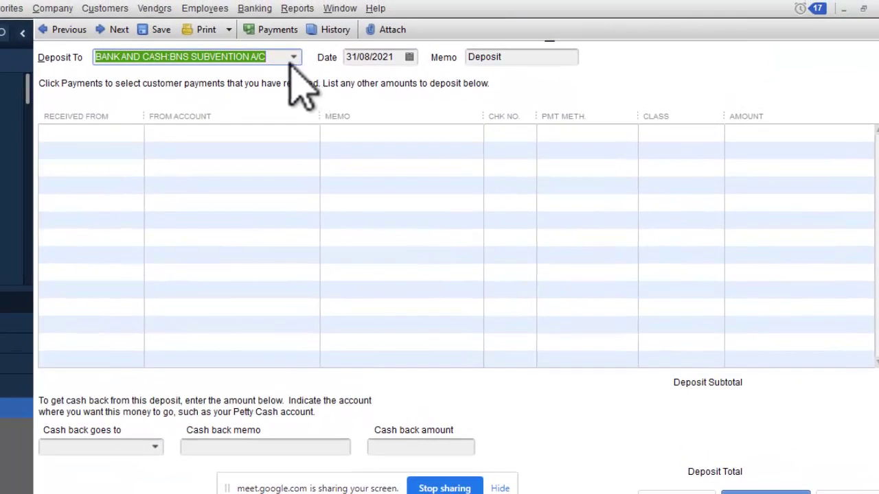
{"action": "left_click", "coordinate": [55, 29]}
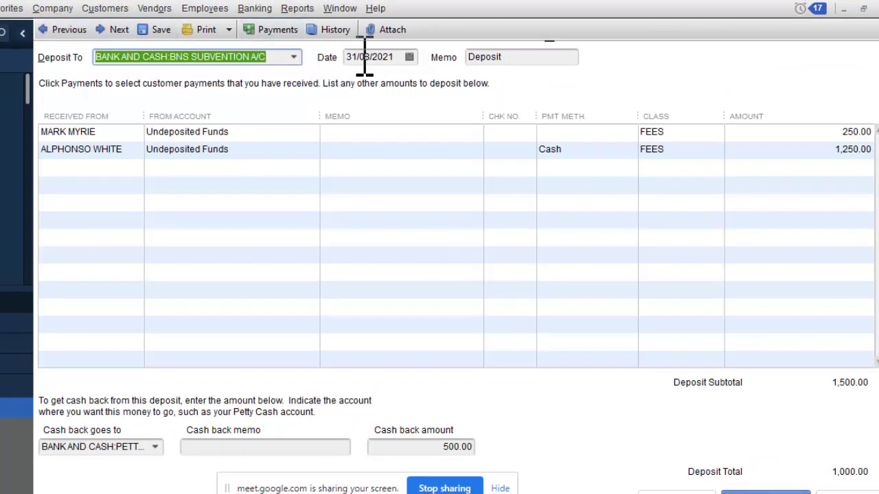
{"action": "left_click", "coordinate": [294, 57]}
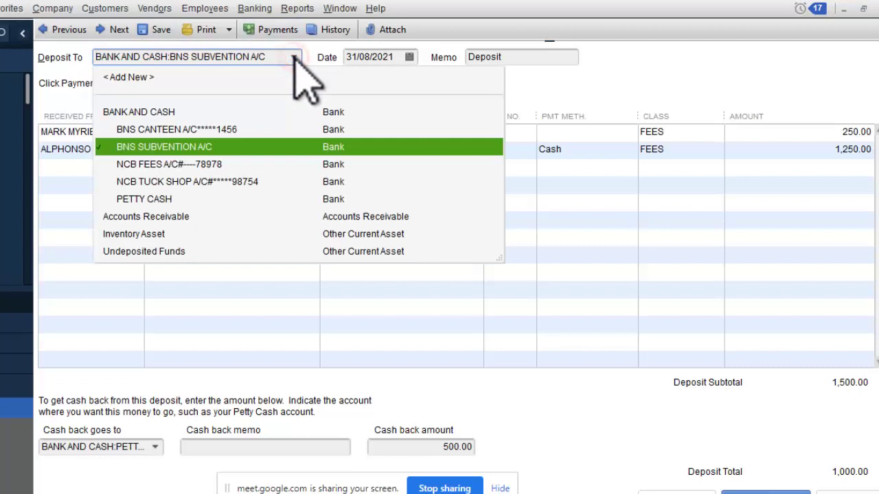
{"action": "left_click", "coordinate": [186, 164]}
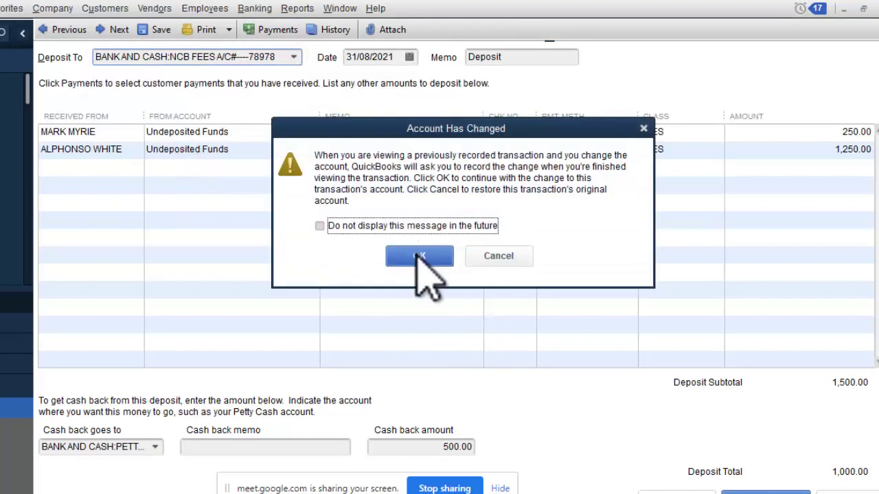
{"action": "left_click", "coordinate": [418, 254]}
{"action": "left_click", "coordinate": [467, 241]}
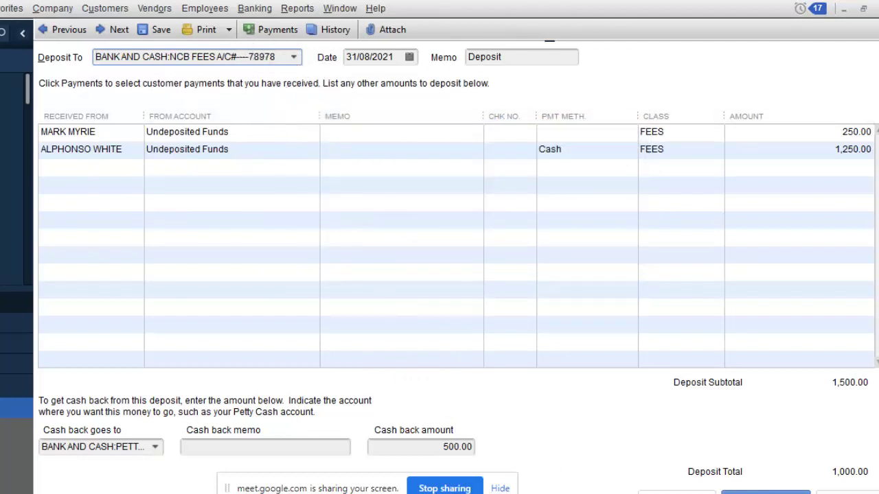
{"action": "left_click", "coordinate": [676, 492]}
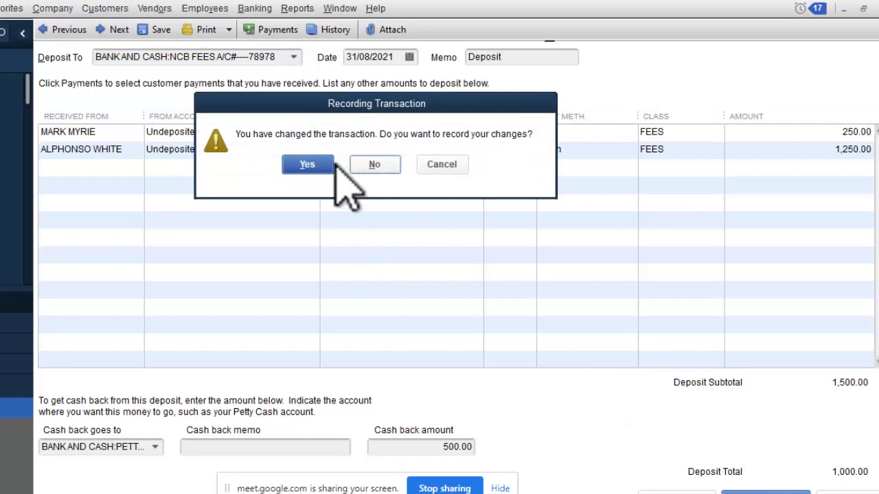
{"action": "left_click", "coordinate": [323, 165]}
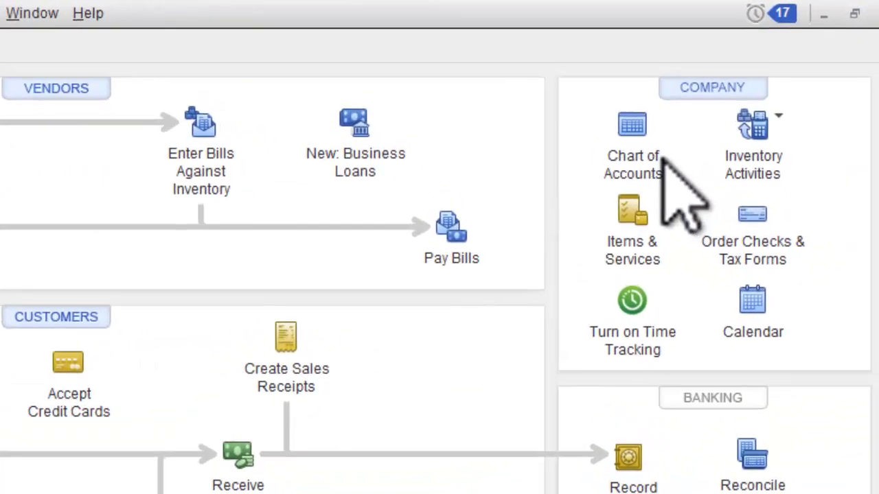
Open the NCB FEES register from the chart of accounts, view the first deposit's details, and close the deposit.
{"action": "left_click", "coordinate": [705, 87]}
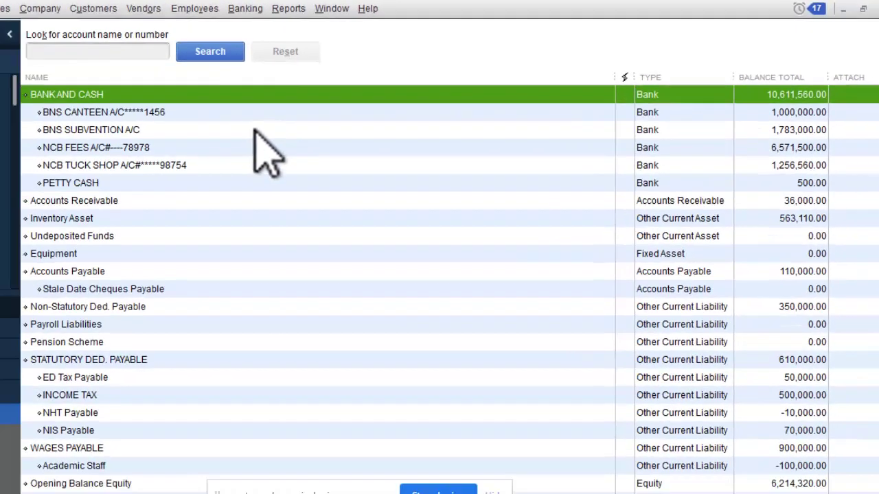
{"action": "double_click", "coordinate": [229, 146]}
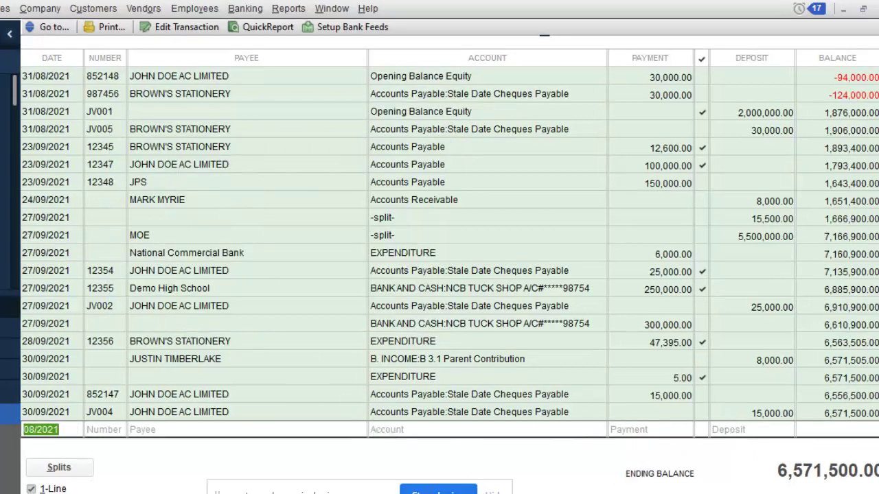
{"action": "scroll", "coordinate": [446, 254], "scroll_direction": "up", "scroll_amount": 3}
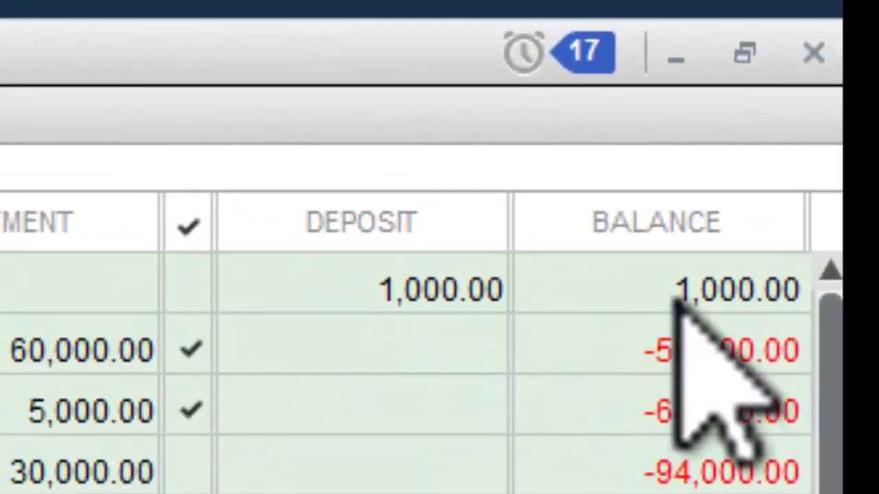
{"action": "left_click", "coordinate": [424, 283]}
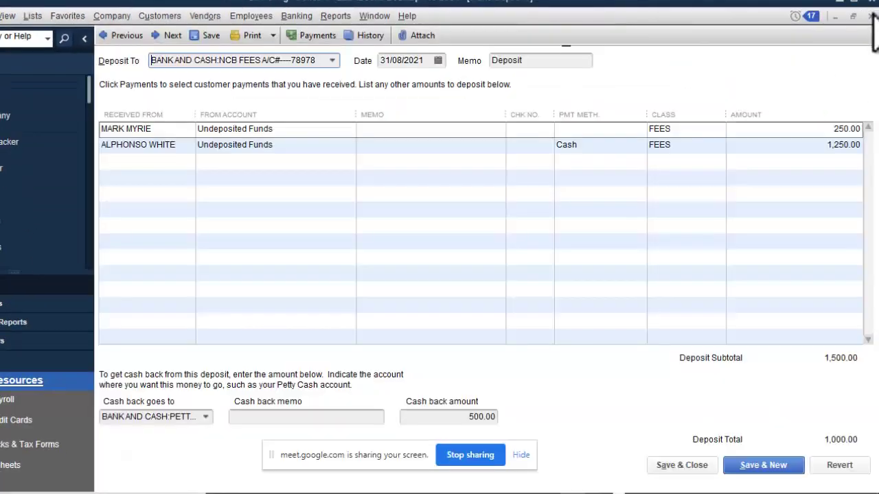
{"action": "left_click", "coordinate": [872, 15]}
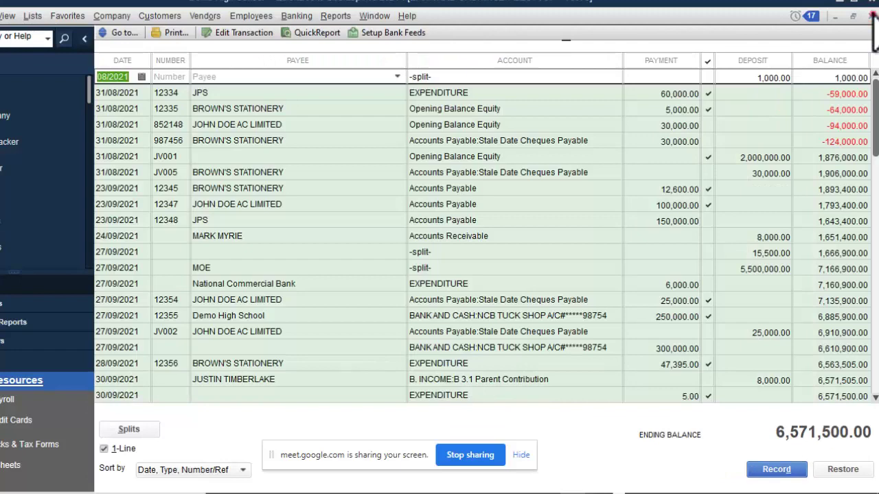
Close the bank register and look through the accounts in the chart of accounts.
{"action": "left_click", "coordinate": [873, 15]}
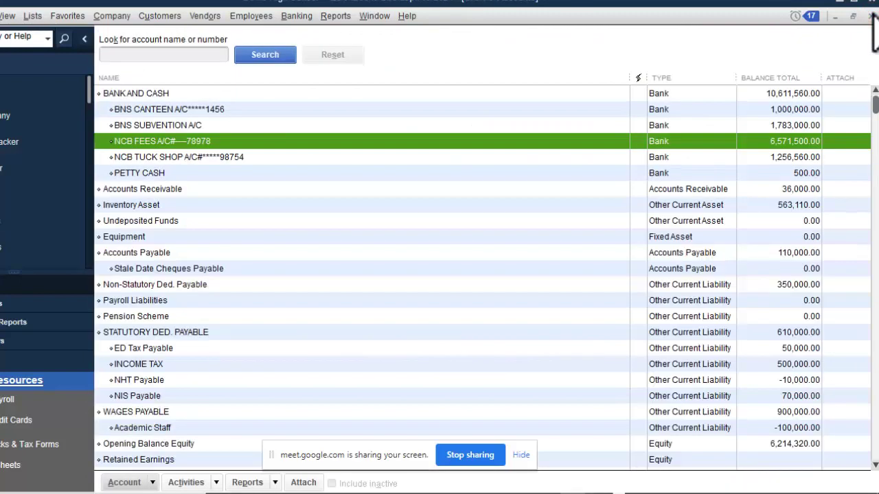
{"action": "scroll", "coordinate": [481, 274], "scroll_direction": "down", "scroll_amount": 5}
{"action": "scroll", "coordinate": [480, 274], "scroll_direction": "down", "scroll_amount": 3}
{"action": "scroll", "coordinate": [481, 275], "scroll_direction": "up", "scroll_amount": 2}
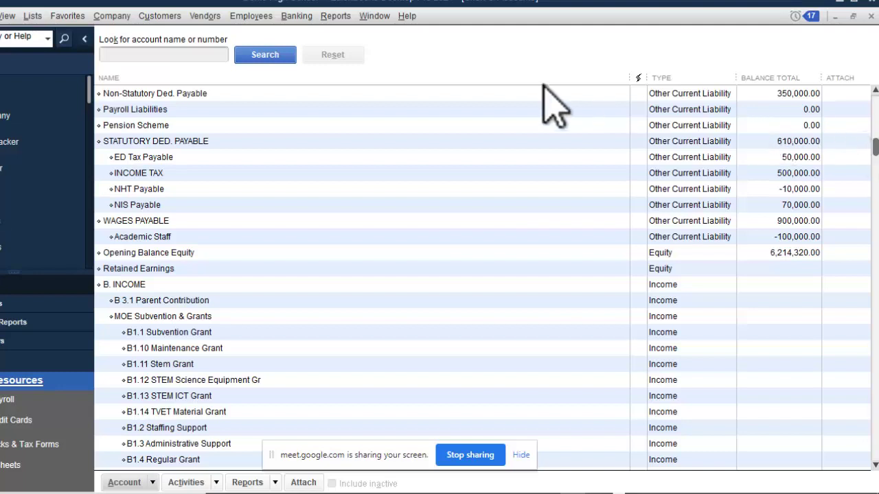
Open a Transfer Funds form with the NCB FEES account as the source and BNS SUBVENTION A/C as the destination.
{"action": "left_click", "coordinate": [296, 16]}
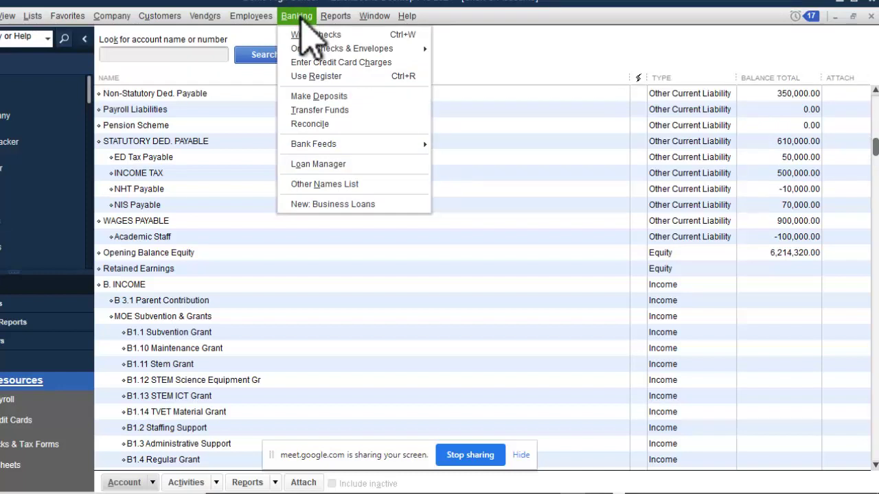
{"action": "left_click", "coordinate": [339, 107]}
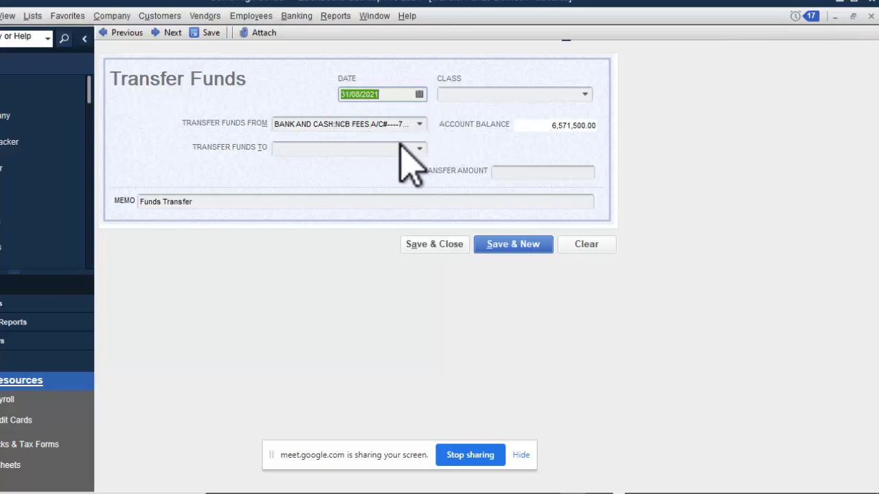
{"action": "left_click", "coordinate": [419, 124]}
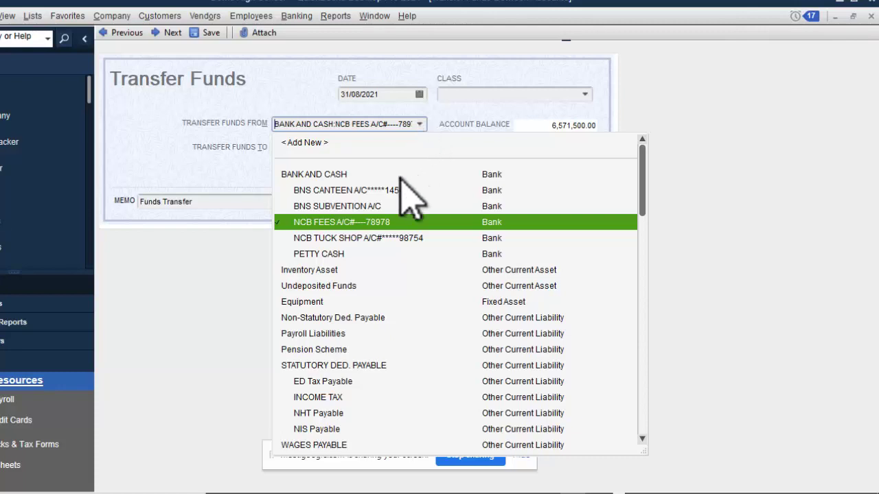
{"action": "left_click", "coordinate": [377, 206]}
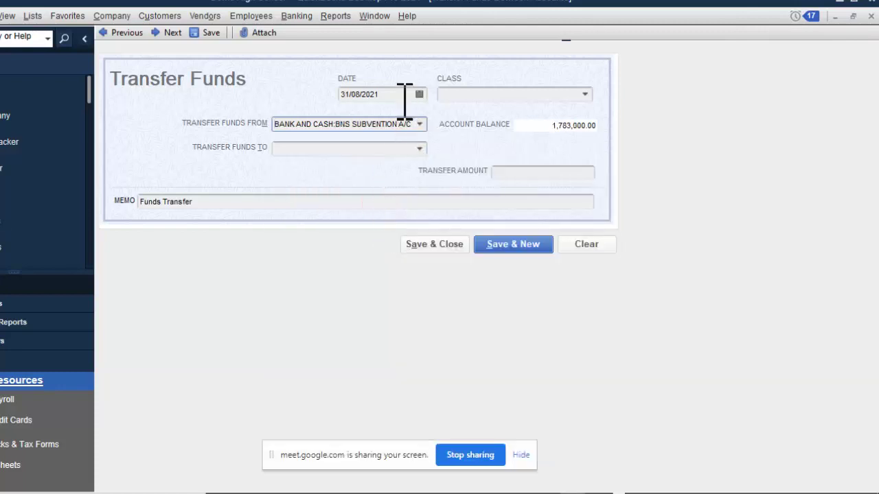
{"action": "left_click", "coordinate": [420, 124]}
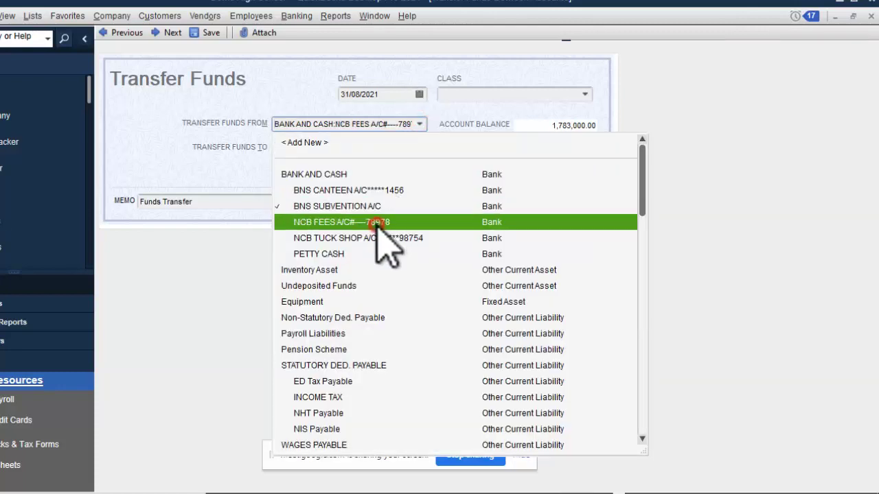
{"action": "left_click", "coordinate": [381, 221]}
{"action": "left_click", "coordinate": [418, 149]}
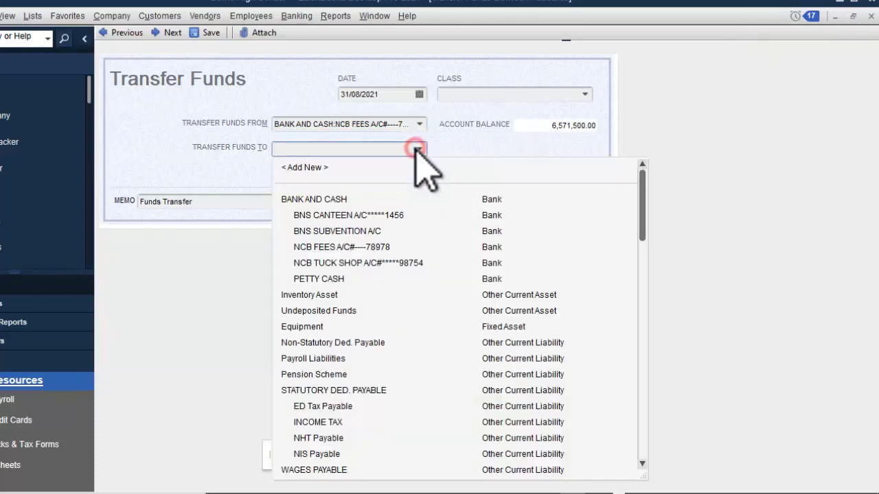
{"action": "left_click", "coordinate": [358, 230]}
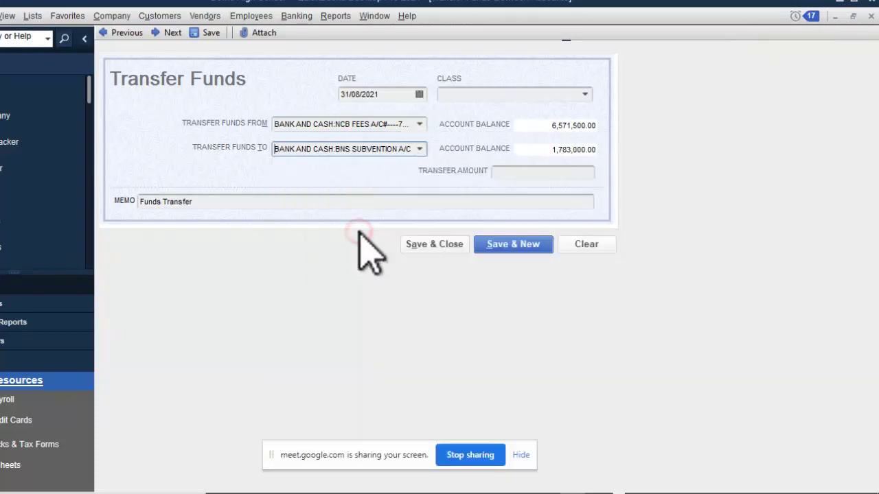
Set the transfer amount to 2,000,000, extend the memo to "Funds Transfer as per warrant statement", and assign the FEES class.
{"action": "left_click", "coordinate": [526, 172]}
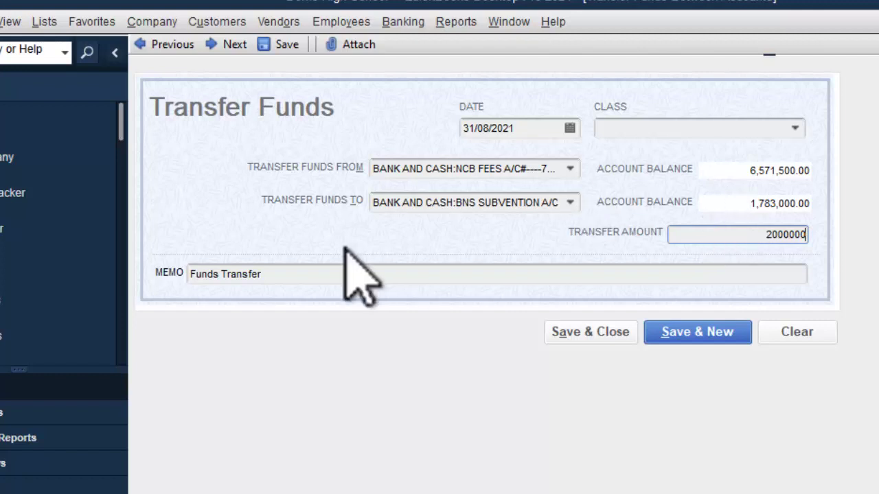
{"action": "left_click", "coordinate": [196, 275]}
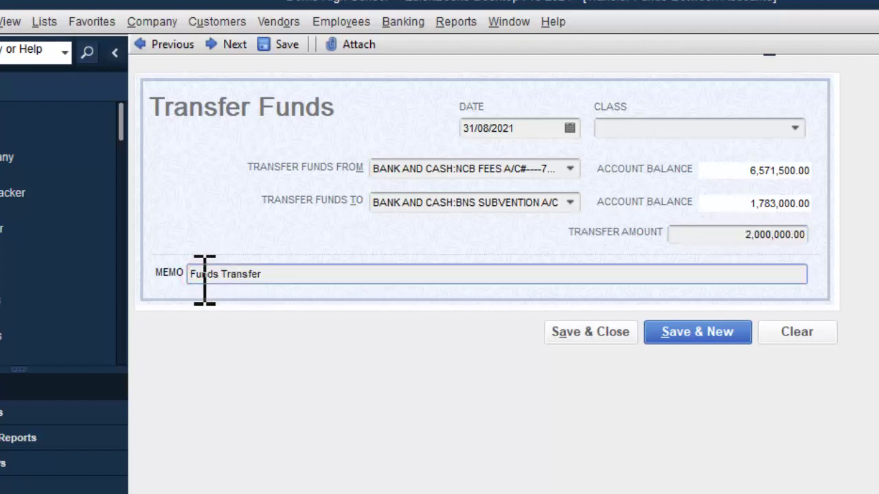
{"action": "left_click", "coordinate": [198, 274]}
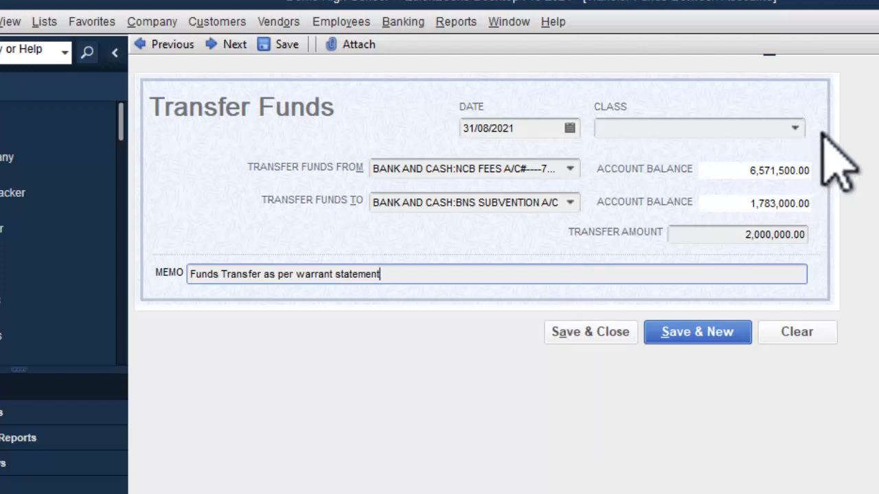
{"action": "left_click", "coordinate": [795, 129]}
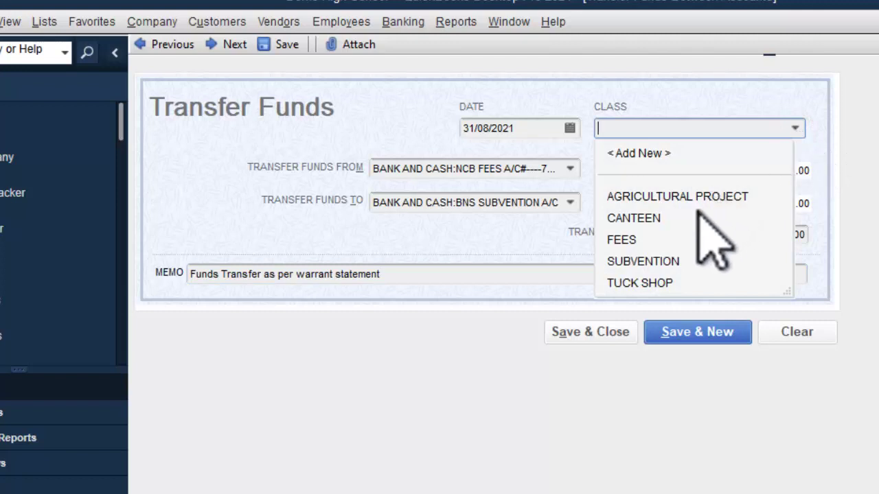
{"action": "left_click", "coordinate": [661, 233]}
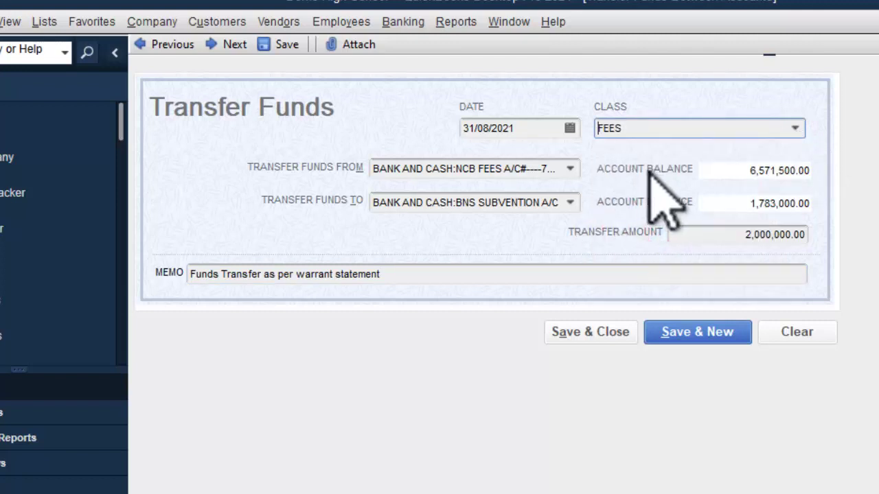
Date the funds transfer 30/09/2021, then save and close it.
{"action": "left_click", "coordinate": [569, 128]}
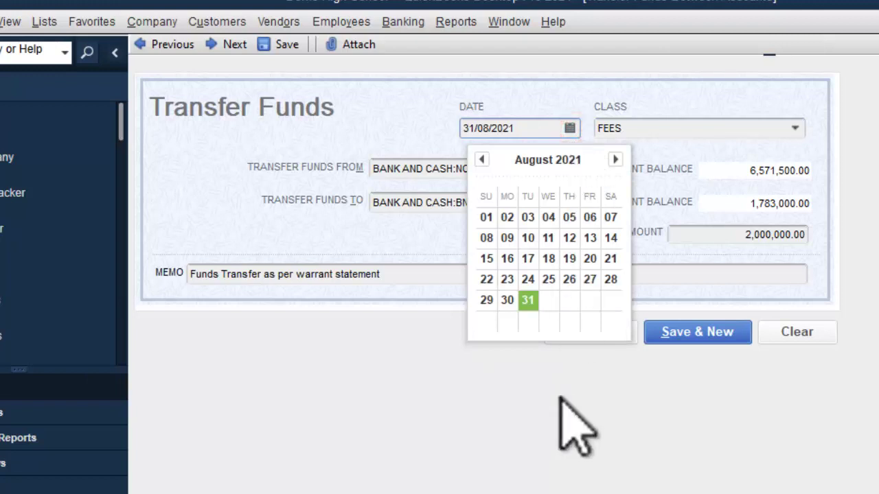
{"action": "left_click", "coordinate": [615, 159]}
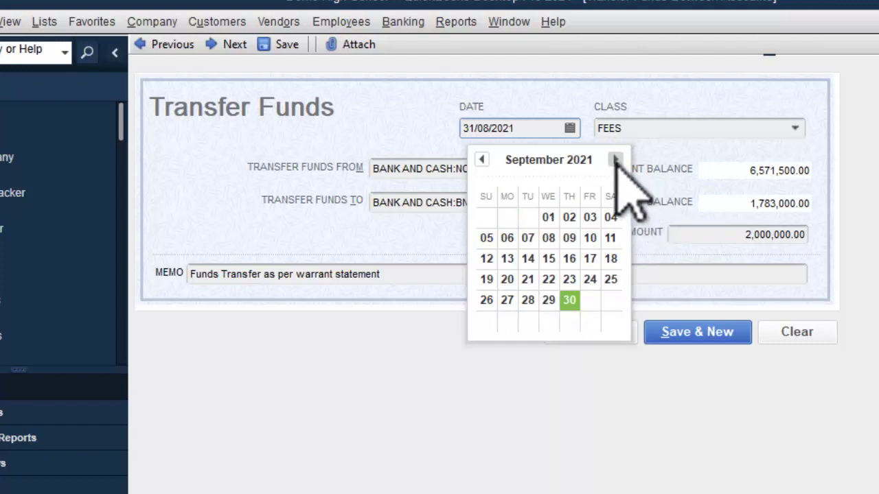
{"action": "left_click", "coordinate": [570, 300]}
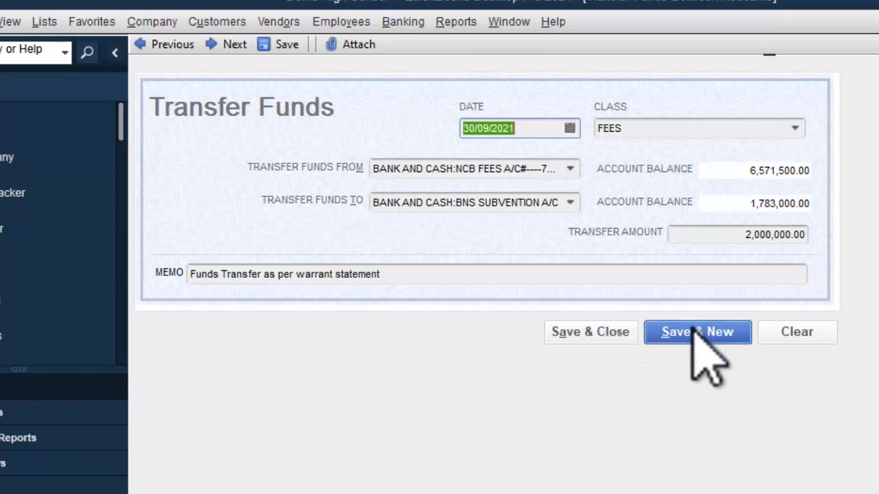
{"action": "left_click", "coordinate": [586, 330]}
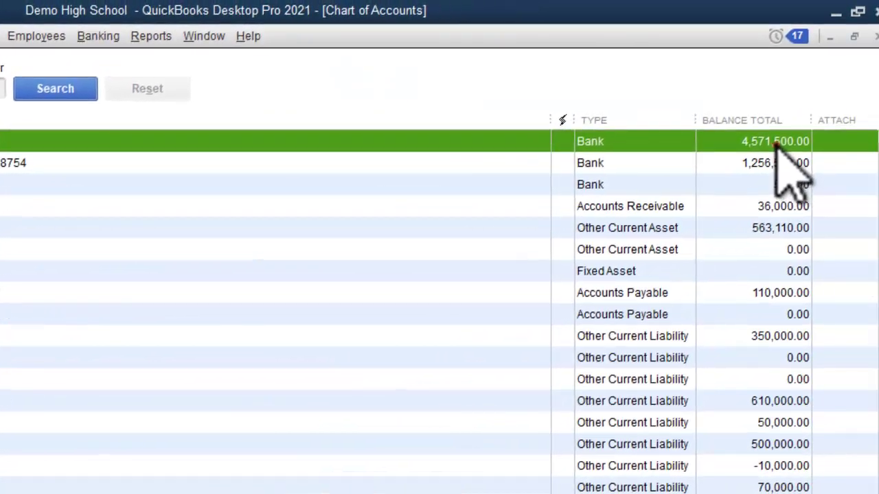
Check the transfer in the NCB FEES register, then return to the chart of accounts to review the bank balances.
{"action": "left_click", "coordinate": [764, 144]}
{"action": "double_click", "coordinate": [764, 144]}
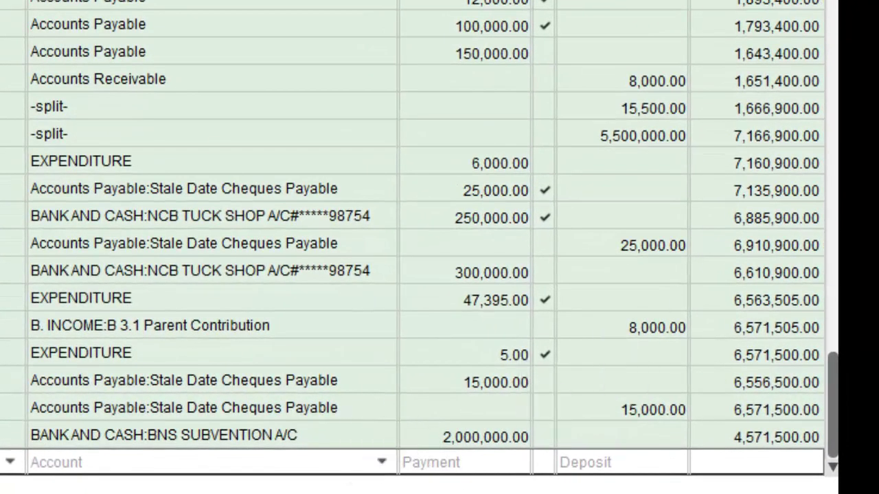
{"action": "key", "text": "ctrl+a"}
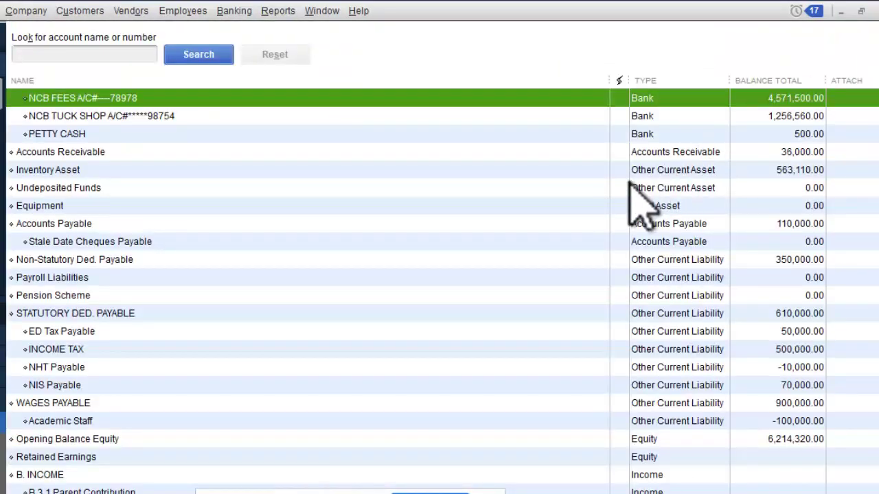
{"action": "scroll", "coordinate": [442, 291], "scroll_direction": "up", "scroll_amount": 2}
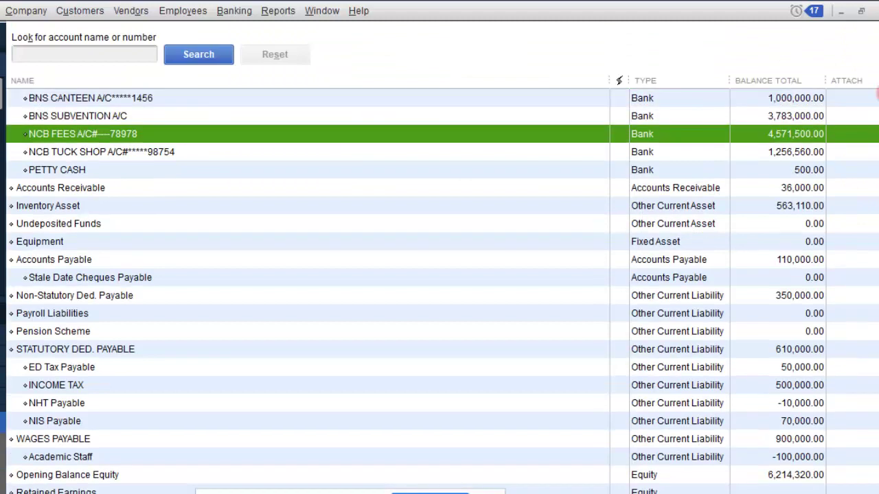
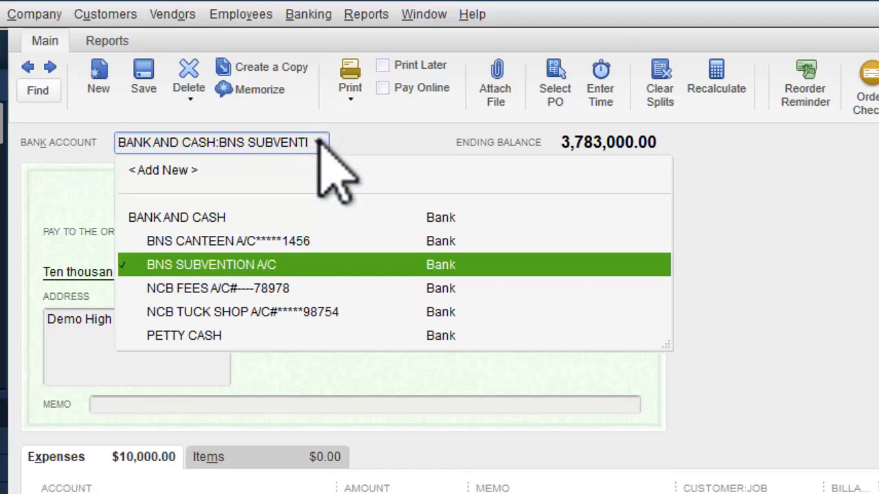
Set the check's bank account to the NCB FEES account and dismiss the default account notice.
{"action": "left_click", "coordinate": [295, 236]}
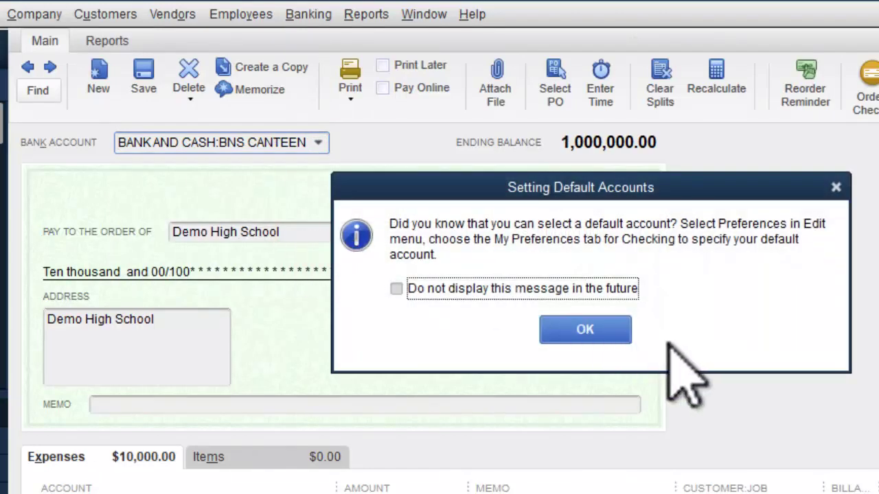
{"action": "left_click", "coordinate": [591, 324]}
{"action": "left_click", "coordinate": [320, 141]}
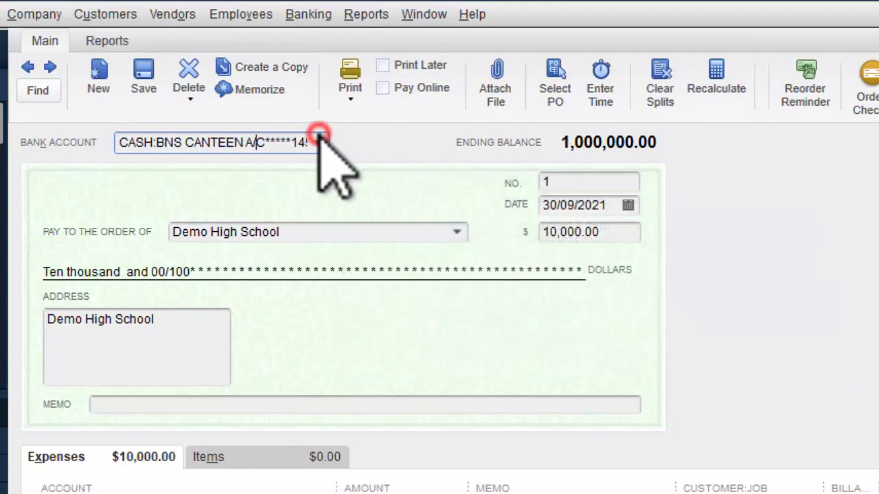
{"action": "left_click", "coordinate": [320, 142]}
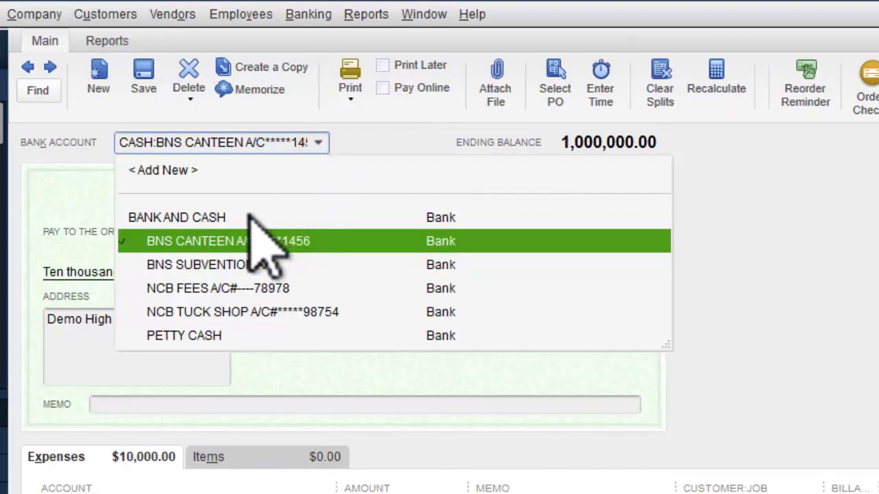
{"action": "left_click", "coordinate": [247, 289]}
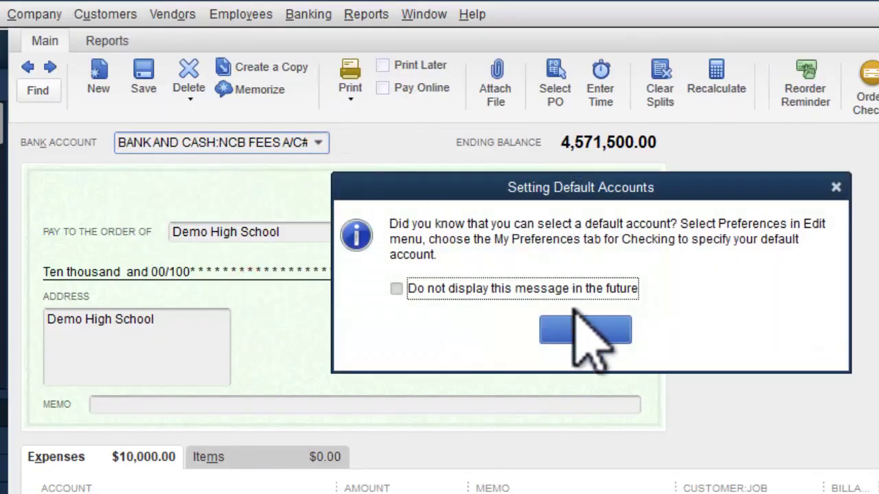
{"action": "left_click", "coordinate": [573, 328]}
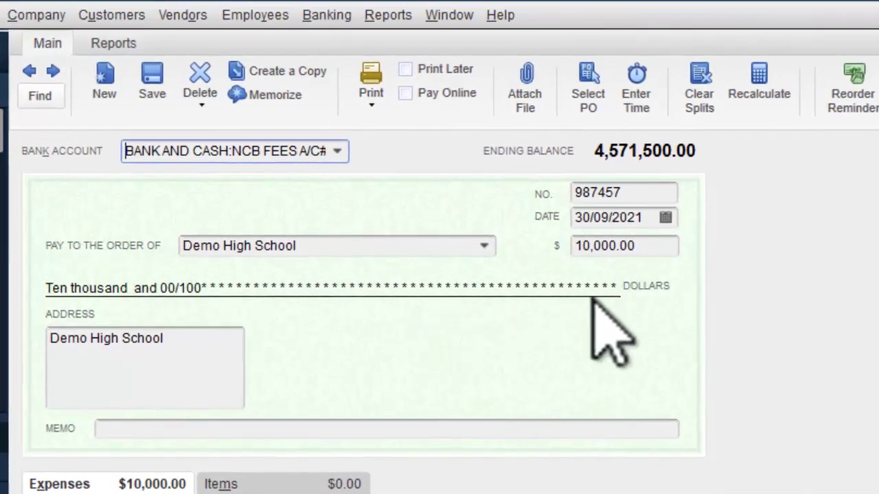
{"action": "left_click", "coordinate": [648, 249]}
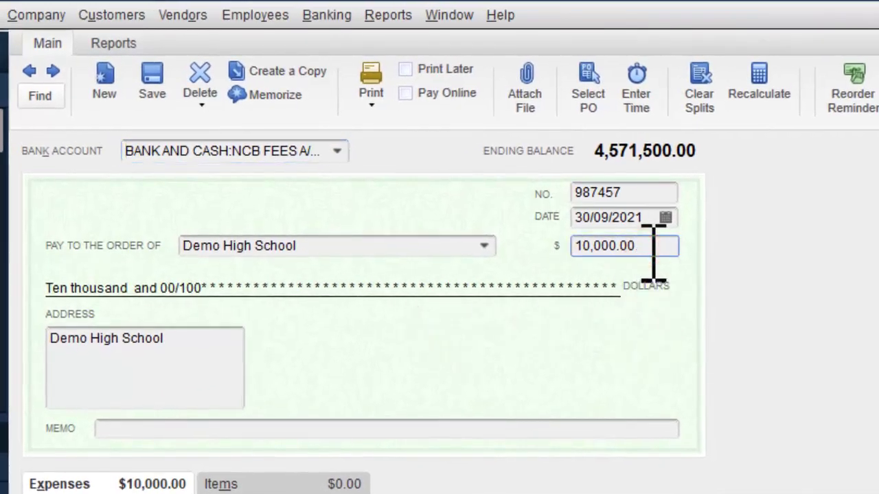
{"action": "type", "text": "0"}
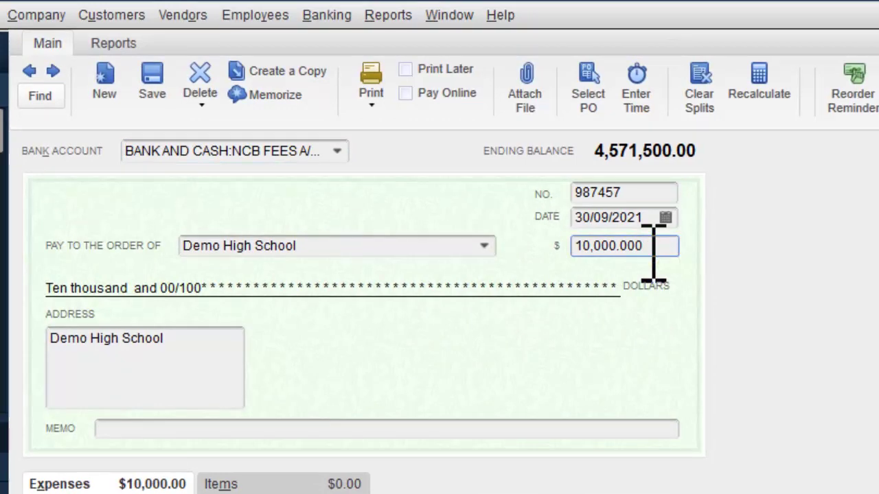
{"action": "type", "text": "0"}
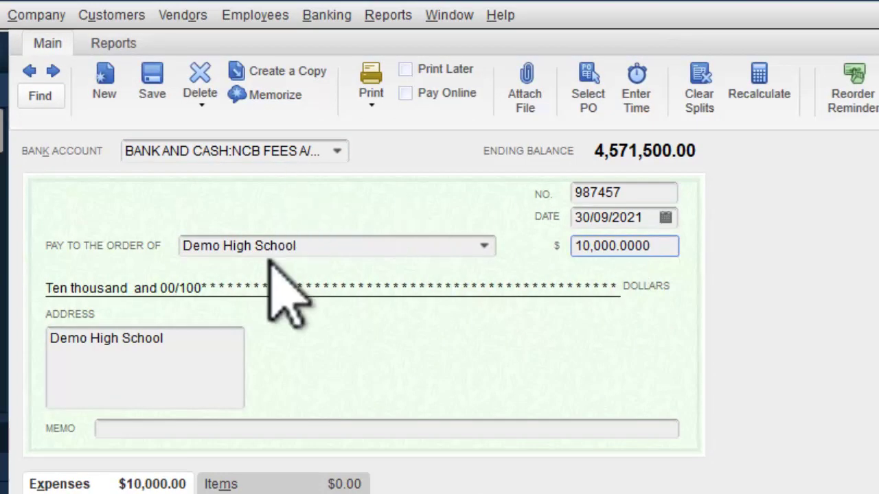
{"action": "left_click", "coordinate": [206, 424]}
{"action": "left_click", "coordinate": [520, 240]}
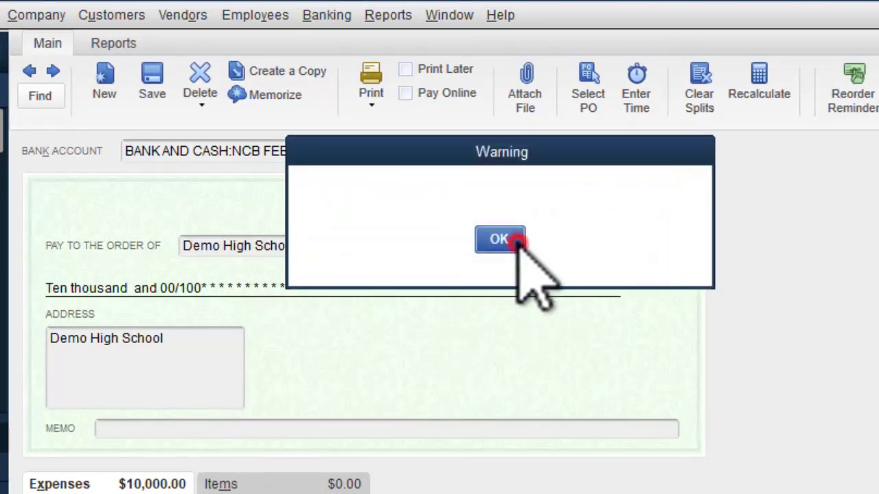
Set the check amount to 1,000,000 and enter the memo "Entry to record transfer as per warrant statement".
{"action": "left_click", "coordinate": [653, 247]}
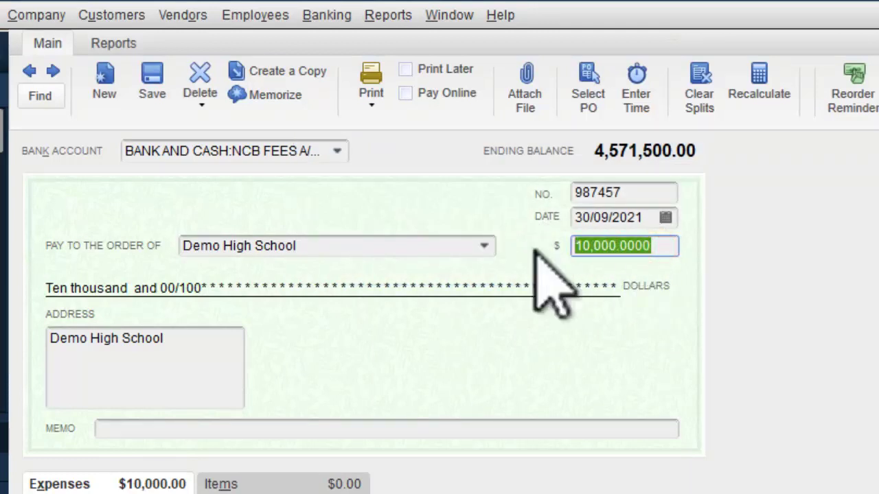
{"action": "type", "text": "1000000"}
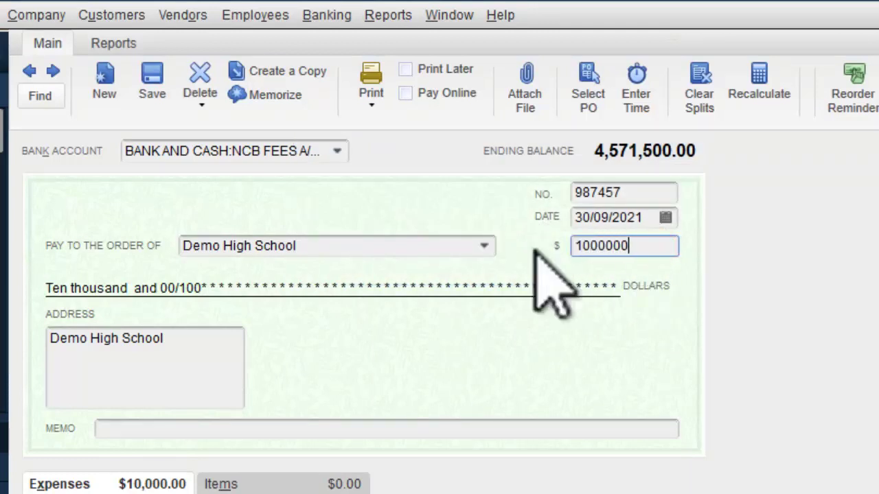
{"action": "left_click", "coordinate": [323, 429]}
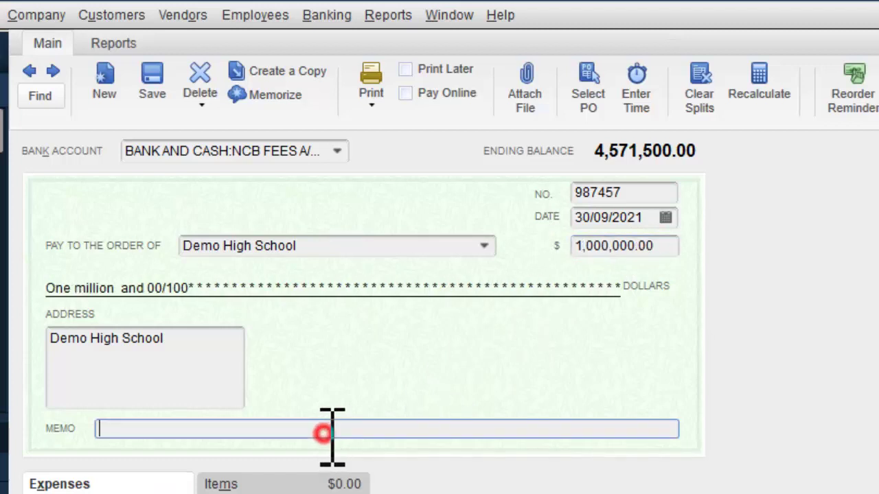
{"action": "type", "text": "Entry t"}
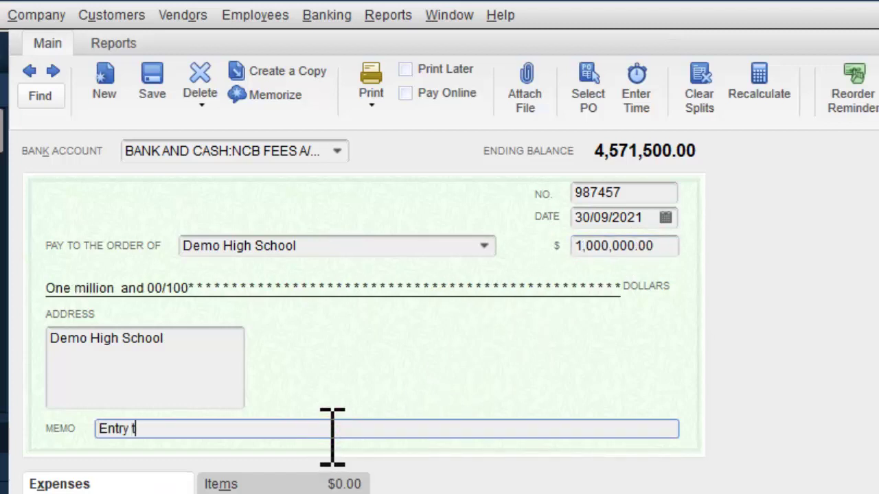
{"action": "type", "text": "o record tra"}
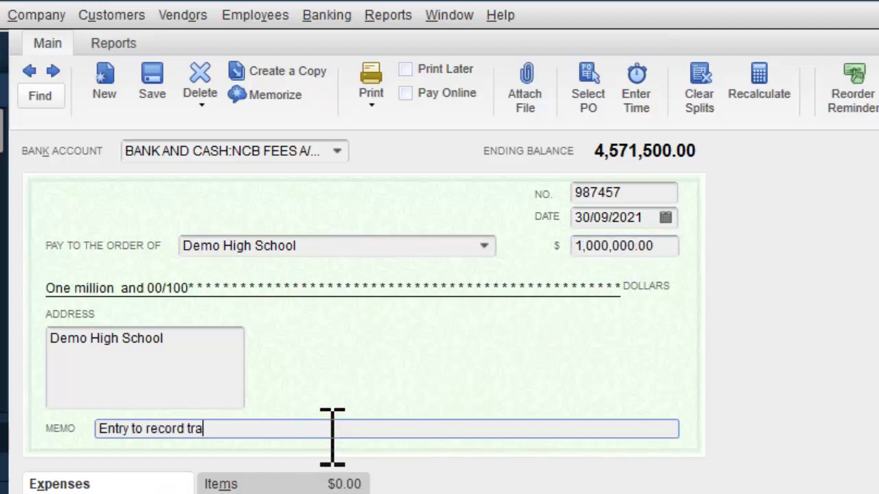
{"action": "type", "text": "nsfer as per "}
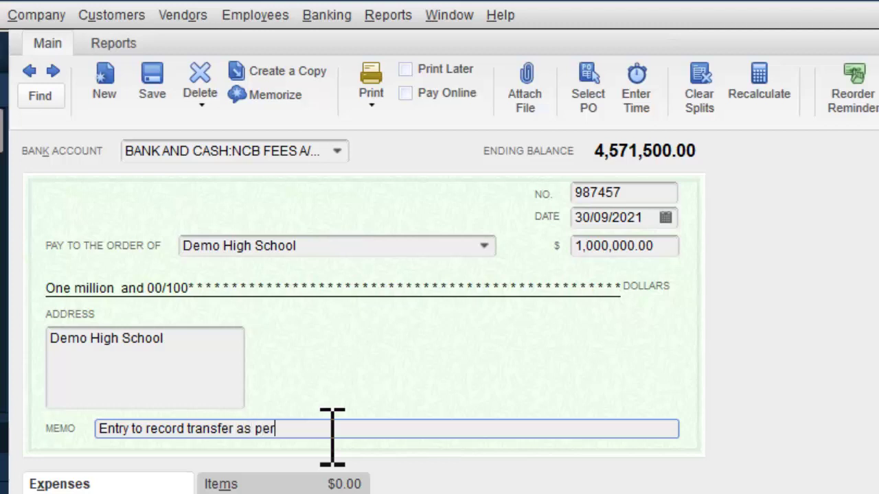
{"action": "type", "text": "warrant s"}
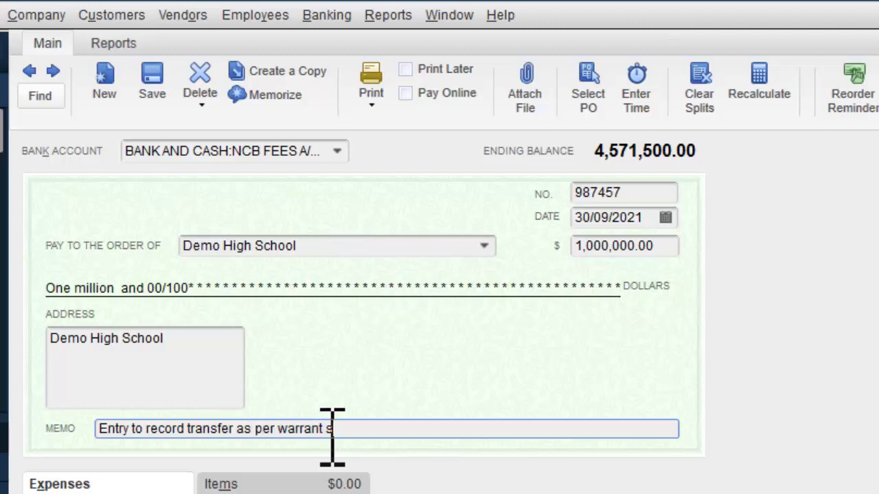
{"action": "type", "text": "tatement"}
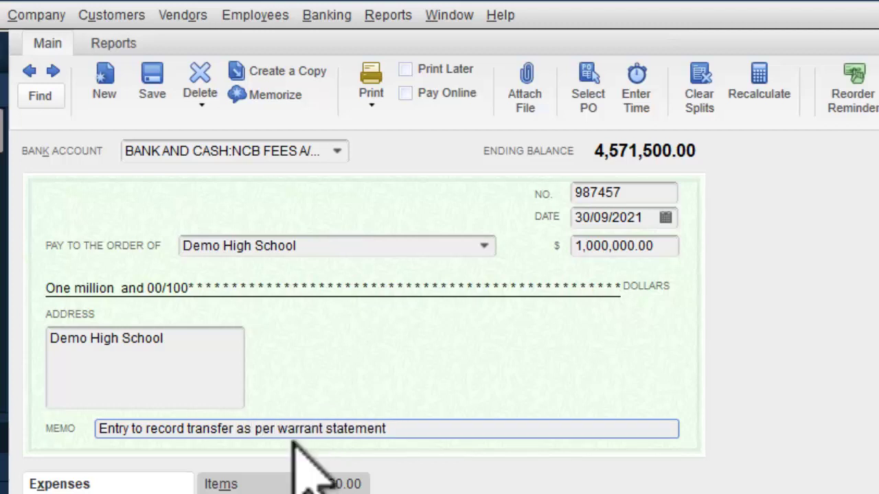
Post the check's expense line to the BNS CANTEEN bank account and assign it the FEES class.
{"action": "key", "text": "Tab"}
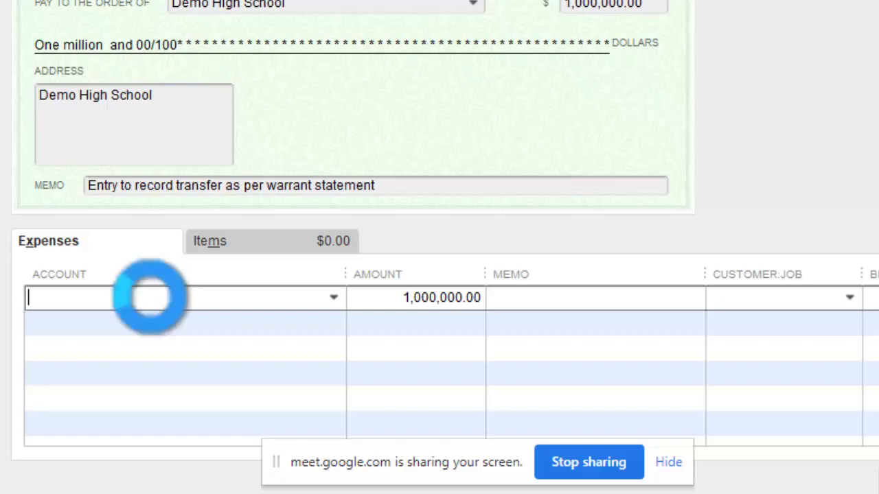
{"action": "type", "text": "N"}
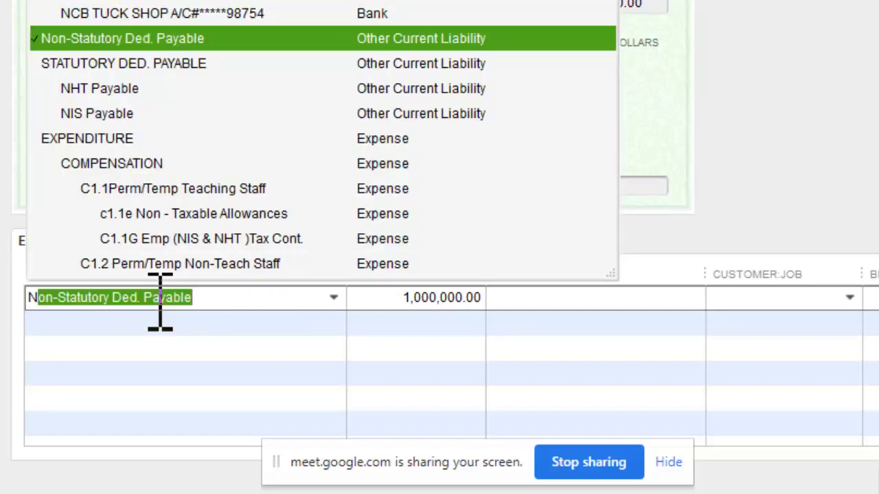
{"action": "type", "text": "CB"}
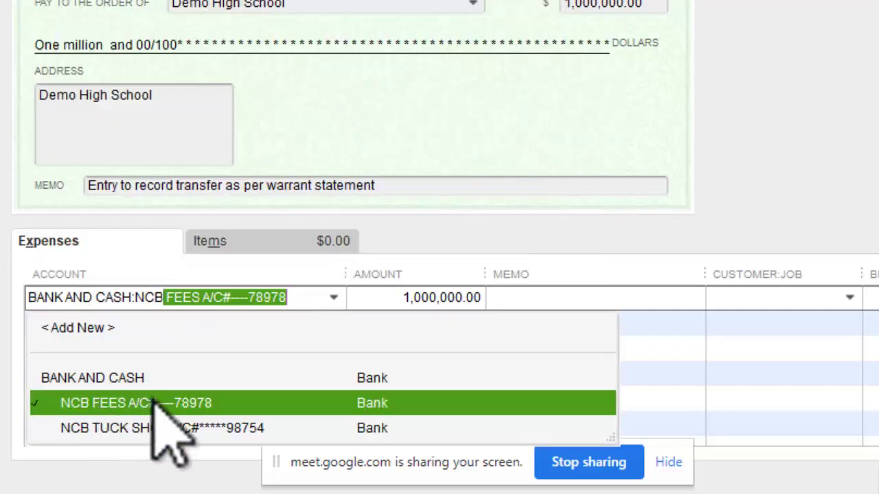
{"action": "key", "text": "BackSpace"}
{"action": "key", "text": "BackSpace"}
{"action": "key", "text": "BackSpace"}
{"action": "key", "text": "BackSpace"}
{"action": "key", "text": "BackSpace"}
{"action": "key", "text": "BackSpace"}
{"action": "key", "text": "BackSpace"}
{"action": "key", "text": "BackSpace"}
{"action": "key", "text": "BackSpace"}
{"action": "key", "text": "BackSpace"}
{"action": "key", "text": "BackSpace"}
{"action": "key", "text": "BackSpace"}
{"action": "key", "text": "BackSpace"}
{"action": "key", "text": "BackSpace"}
{"action": "key", "text": "BackSpace"}
{"action": "key", "text": "BackSpace"}
{"action": "key", "text": "BackSpace"}
{"action": "key", "text": "BackSpace"}
{"action": "type", "text": "can"}
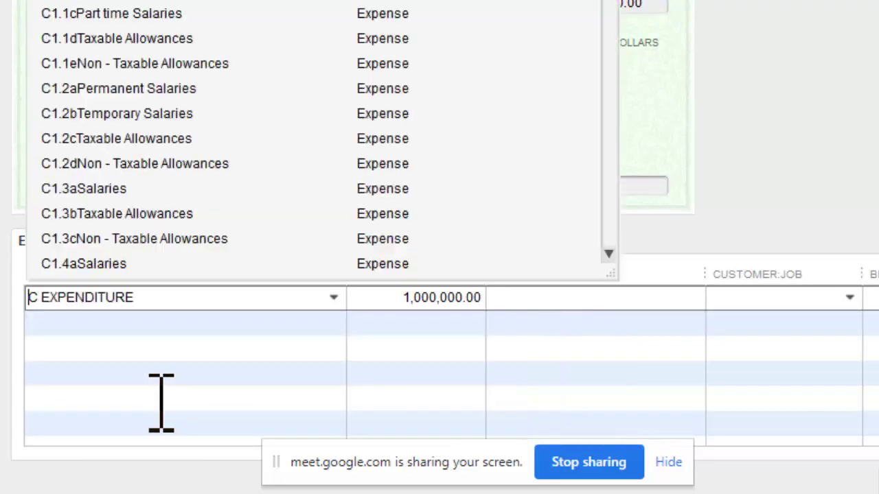
{"action": "left_click", "coordinate": [154, 399]}
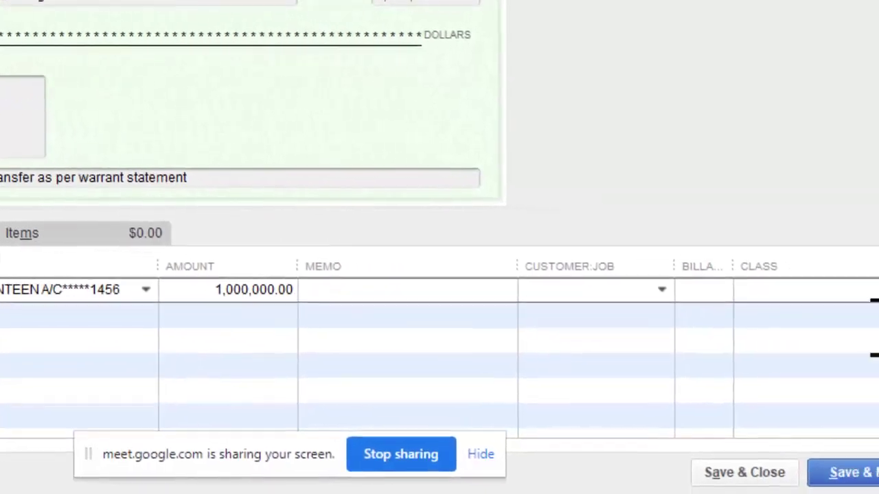
{"action": "left_click", "coordinate": [832, 283]}
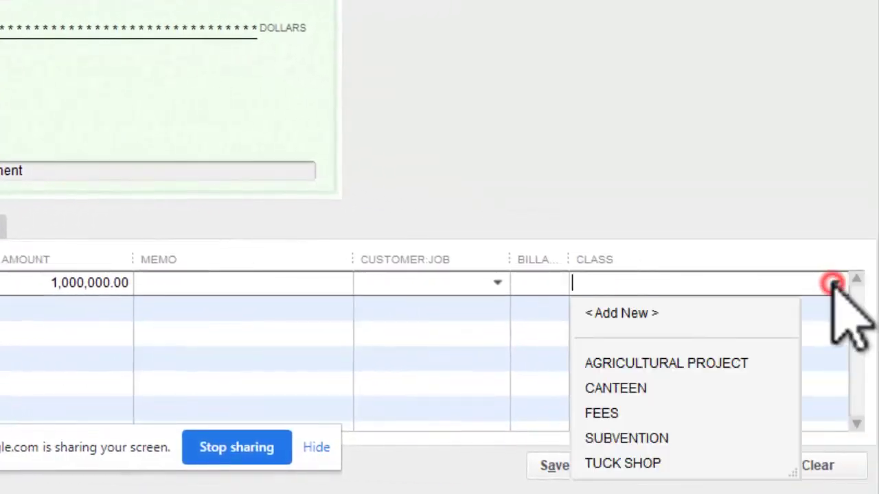
{"action": "left_click", "coordinate": [623, 411]}
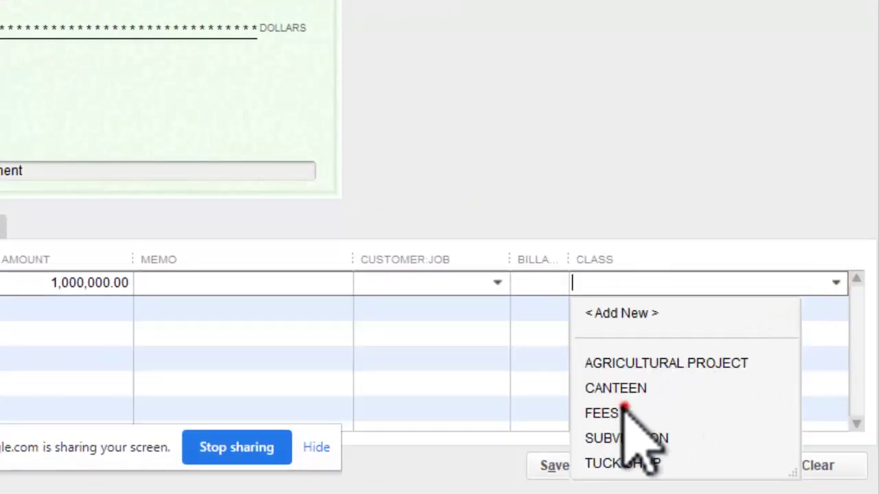
Copy the check's memo into the memo of the expense line, then save and close the check.
{"action": "left_click", "coordinate": [228, 288]}
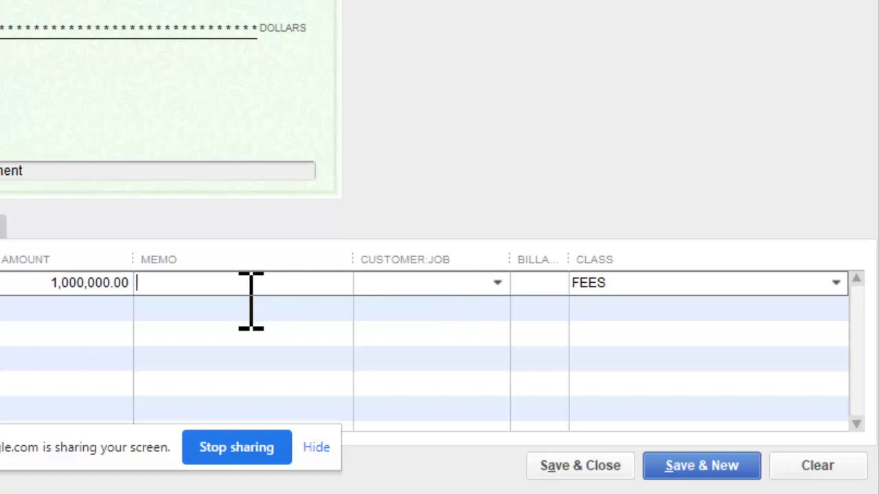
{"action": "double_click", "coordinate": [72, 169]}
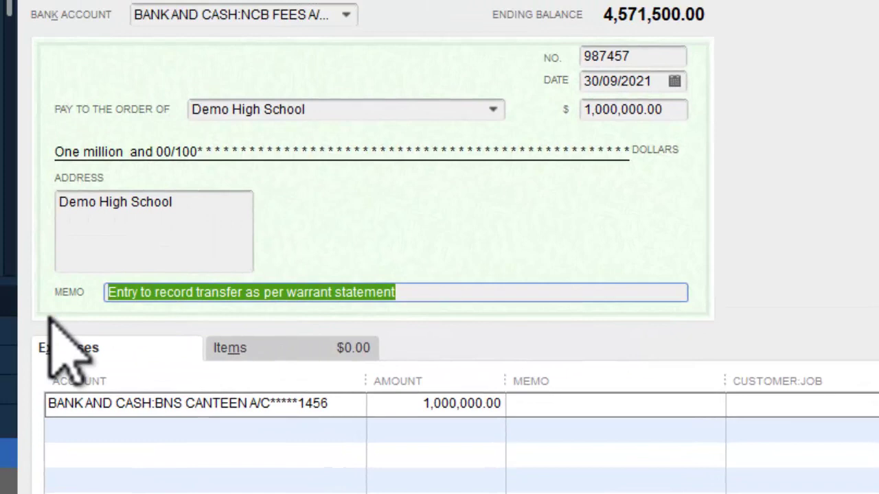
{"action": "left_click", "coordinate": [536, 407]}
{"action": "type", "text": "Entry to record transfer as per warrant statement"}
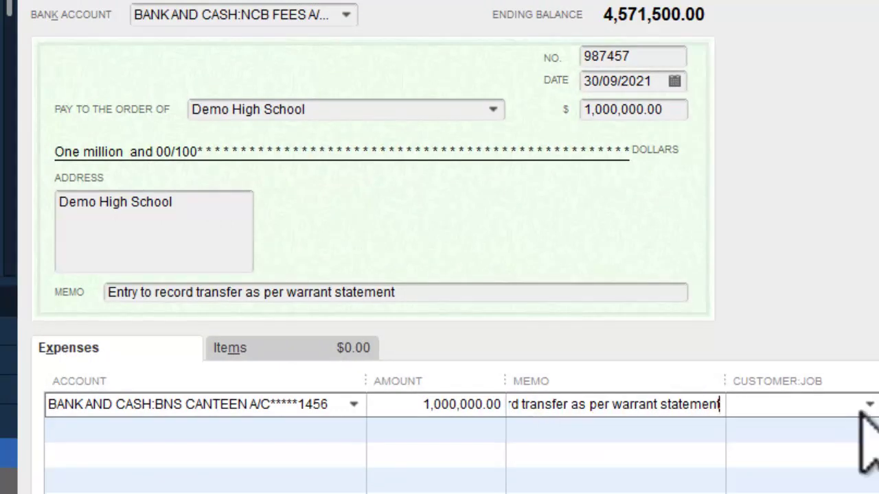
{"action": "left_click", "coordinate": [834, 405]}
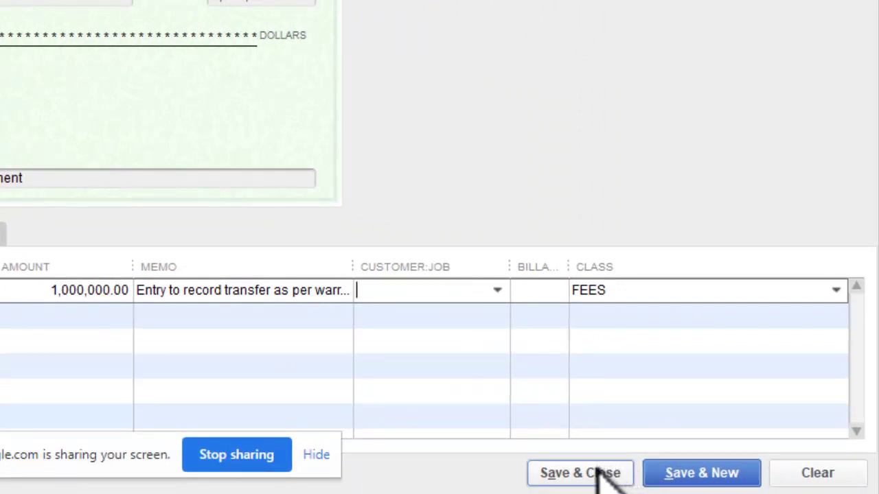
{"action": "left_click", "coordinate": [596, 473]}
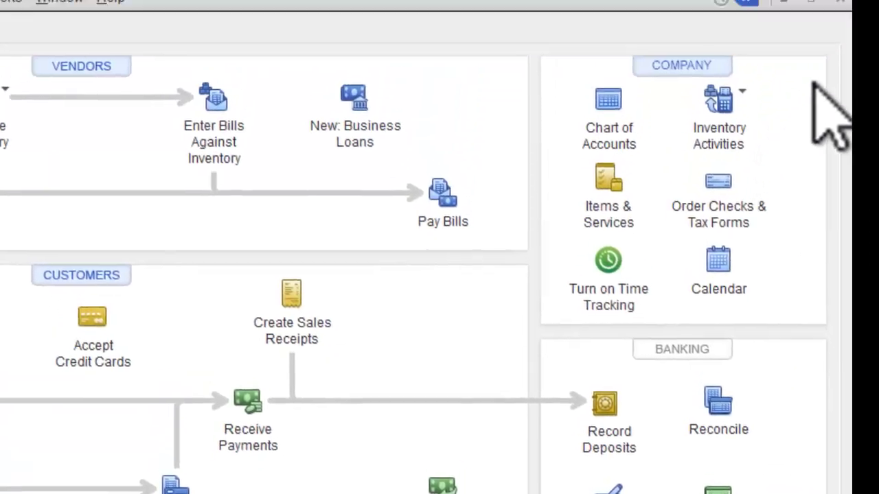
Start a new bank deposit and dismiss the list of customer payments to deposit.
{"action": "left_click", "coordinate": [620, 264]}
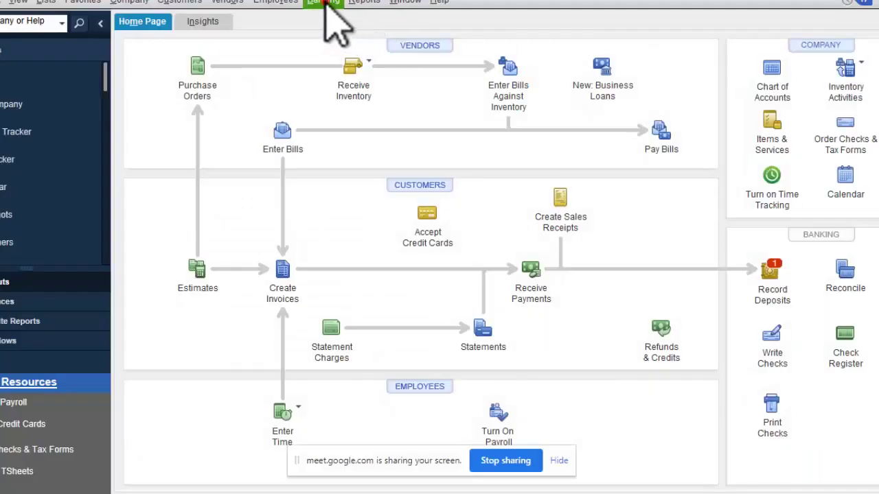
{"action": "left_click", "coordinate": [325, 4]}
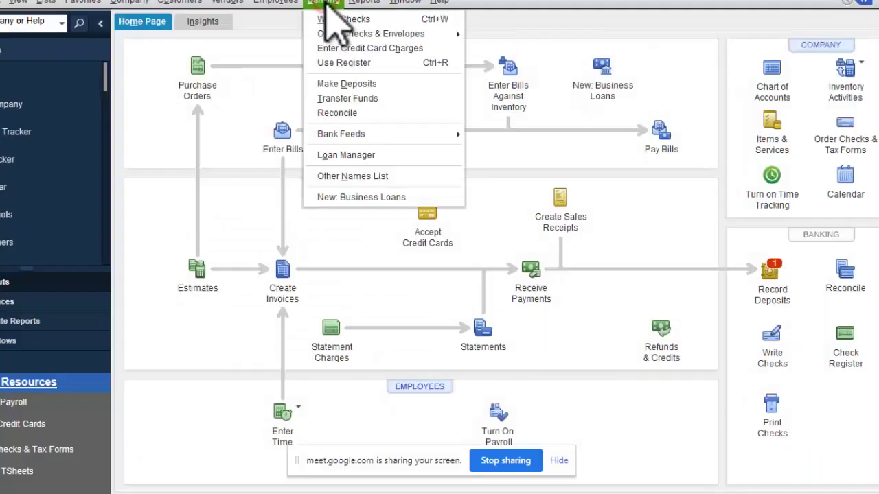
{"action": "left_click", "coordinate": [380, 84]}
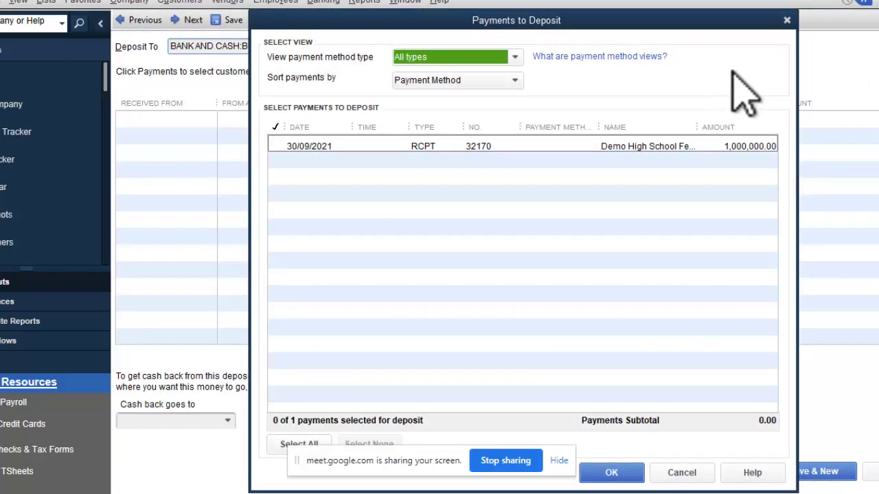
{"action": "left_click", "coordinate": [786, 20]}
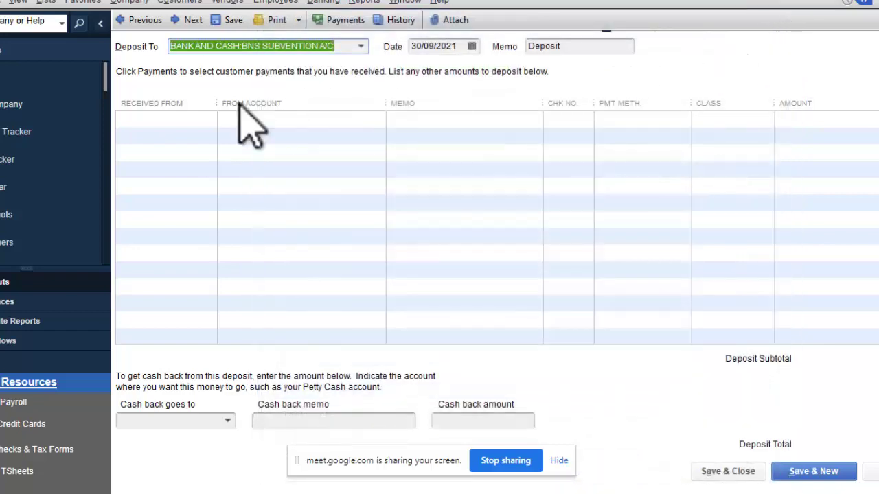
Try a deposit line with a customer as the payer, look up the parent contribution account, and discard the deposit unrecorded.
{"action": "left_click", "coordinate": [198, 123]}
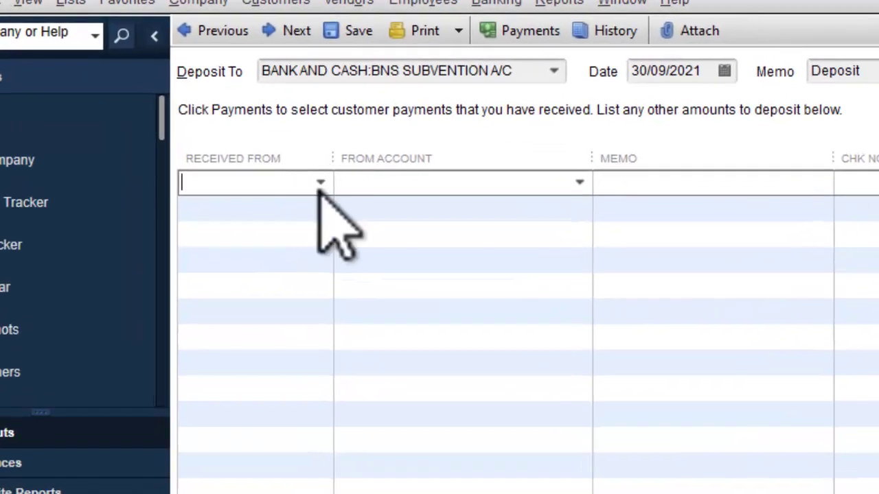
{"action": "left_click", "coordinate": [245, 137]}
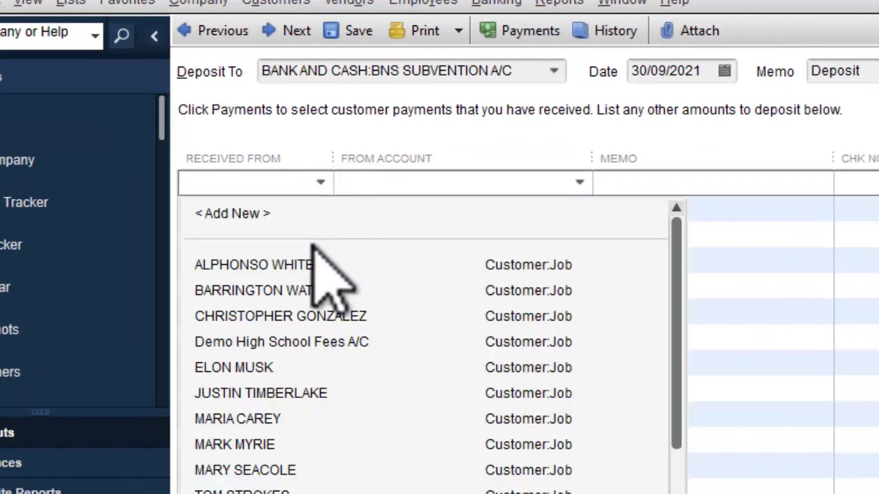
{"action": "left_click", "coordinate": [281, 412]}
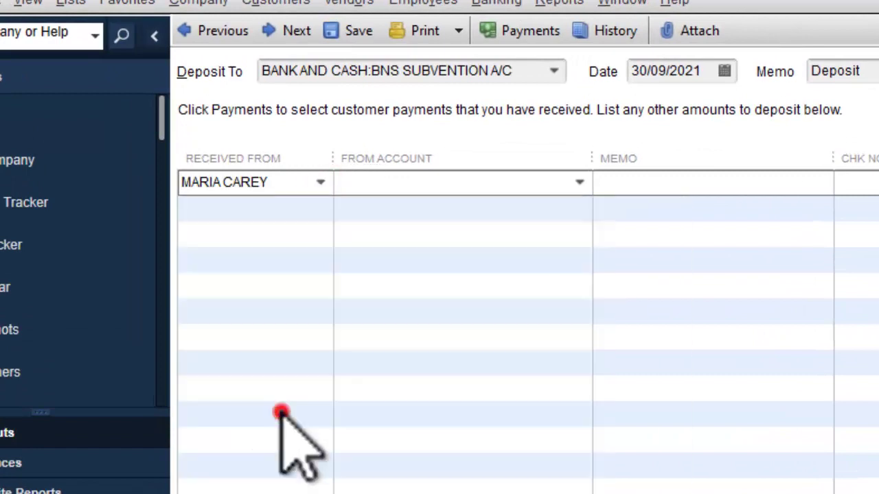
{"action": "left_click", "coordinate": [435, 190]}
{"action": "type", "text": "pare"}
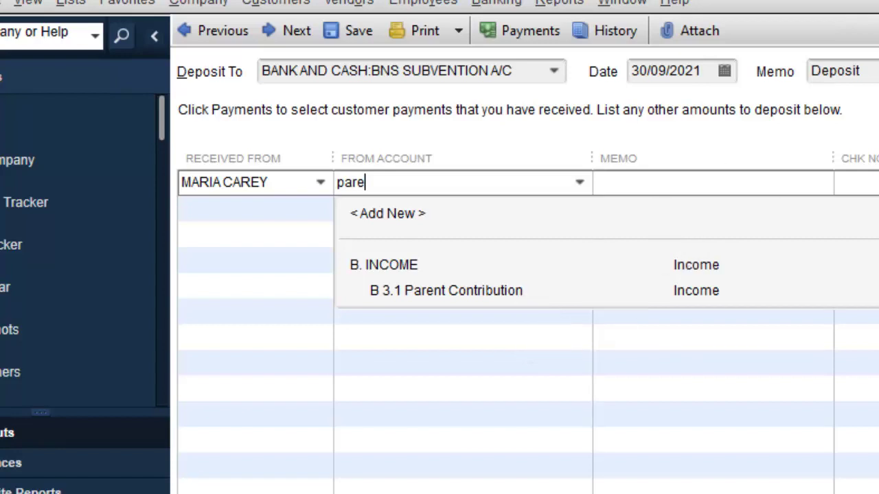
{"action": "key", "text": "Escape"}
{"action": "key", "text": "Escape"}
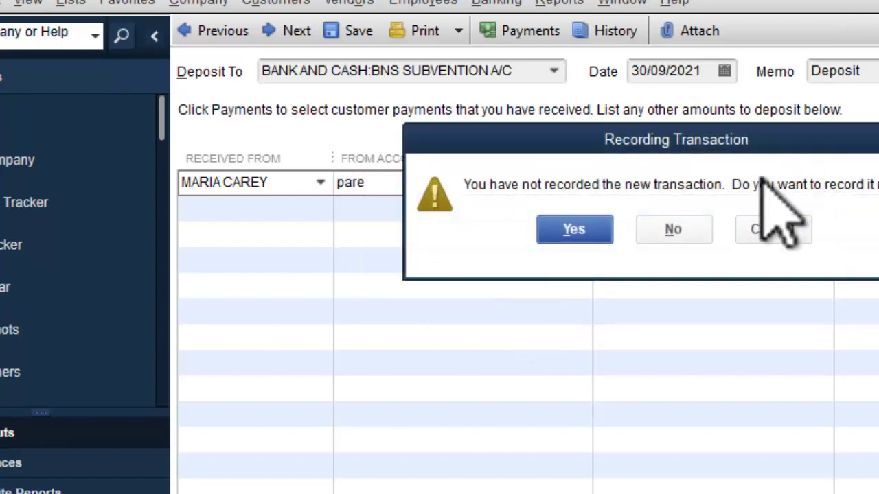
{"action": "left_click", "coordinate": [687, 231]}
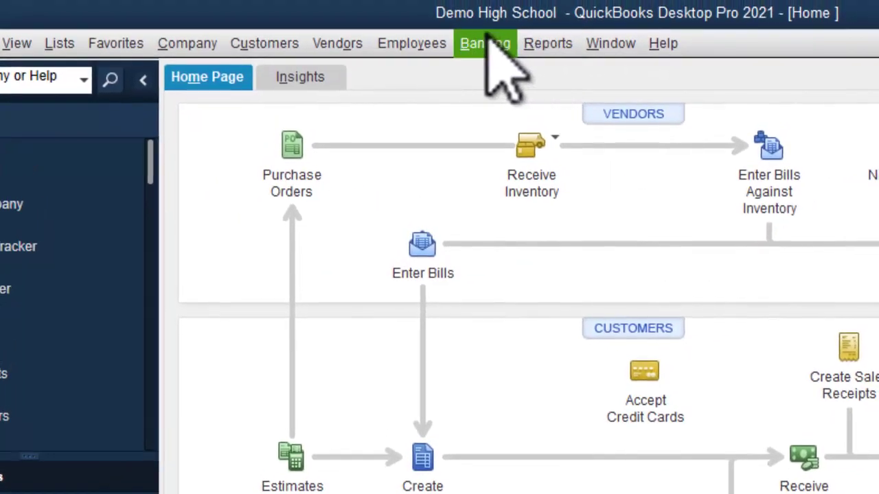
Bring up the previous customer payment in Receive Payments and set its deposit account to NCB FEES.
{"action": "left_click", "coordinate": [294, 40]}
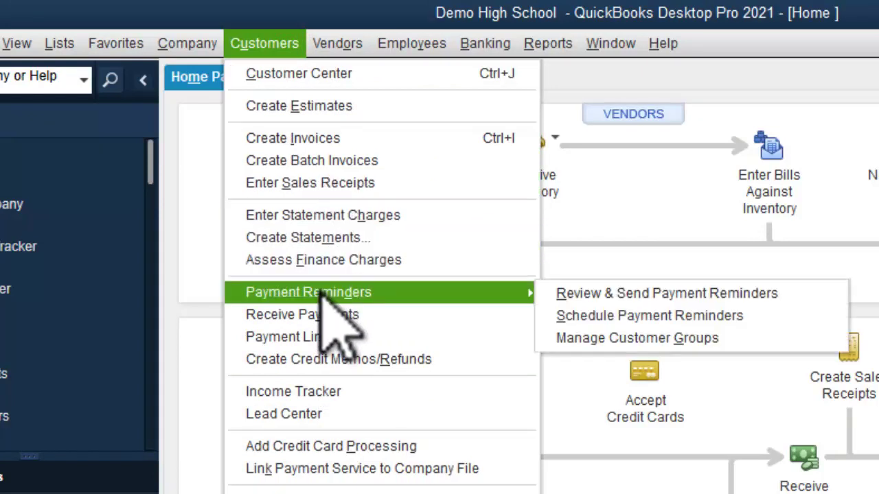
{"action": "left_click", "coordinate": [314, 310]}
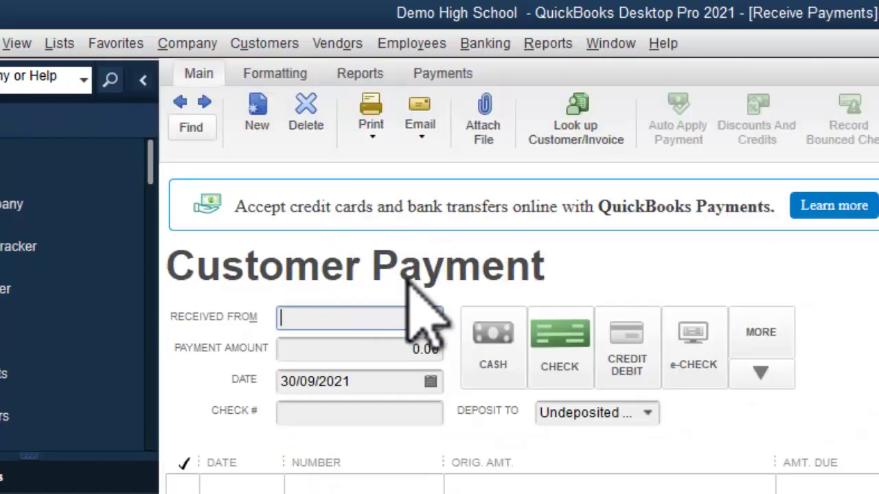
{"action": "left_click", "coordinate": [181, 103]}
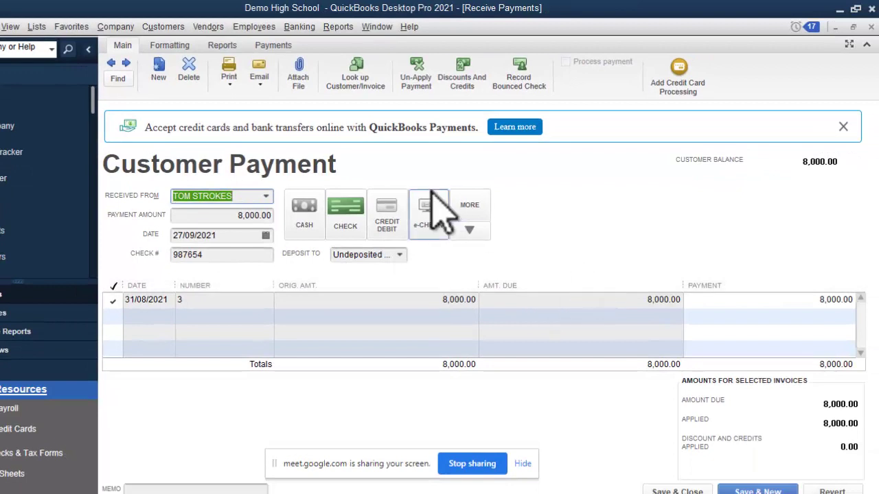
{"action": "left_click", "coordinate": [399, 255]}
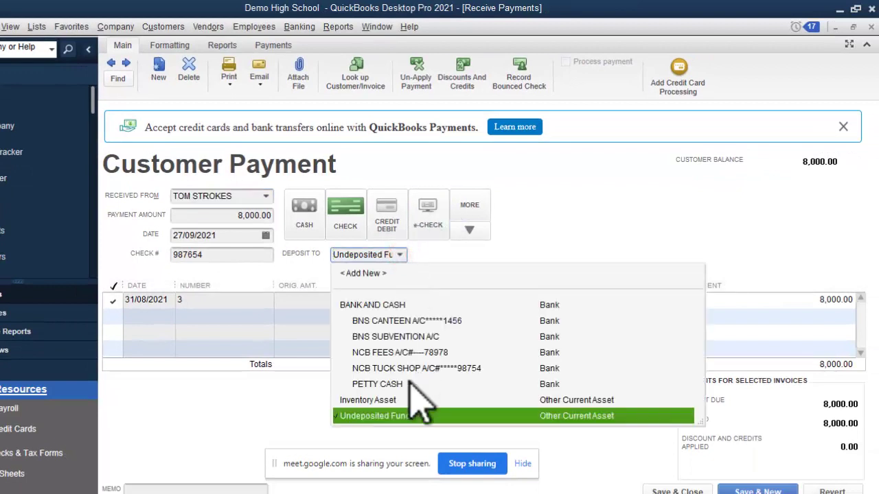
{"action": "left_click", "coordinate": [396, 352]}
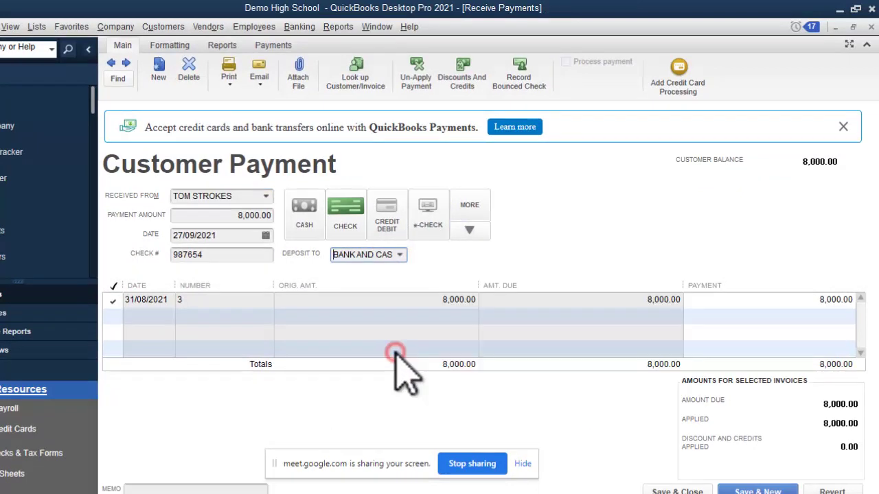
Review the payment's deposit accounts, then try to close the payment and decline to discard its changes.
{"action": "left_click", "coordinate": [400, 254]}
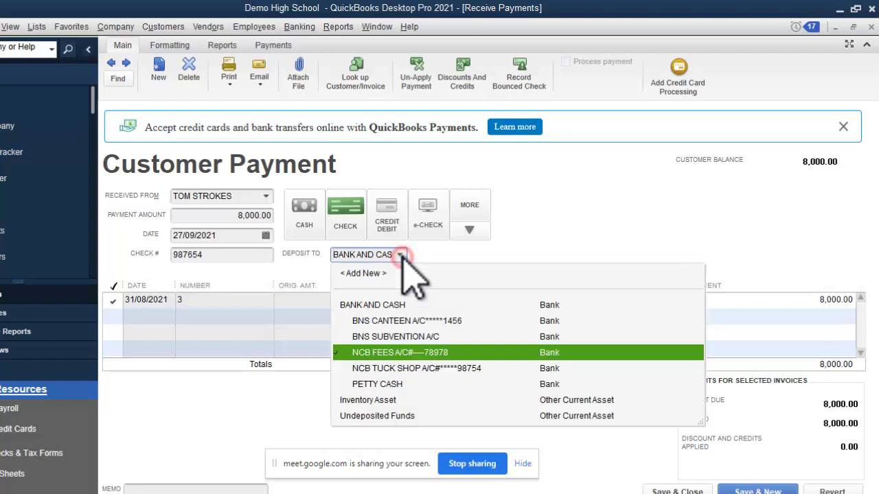
{"action": "left_click", "coordinate": [403, 254]}
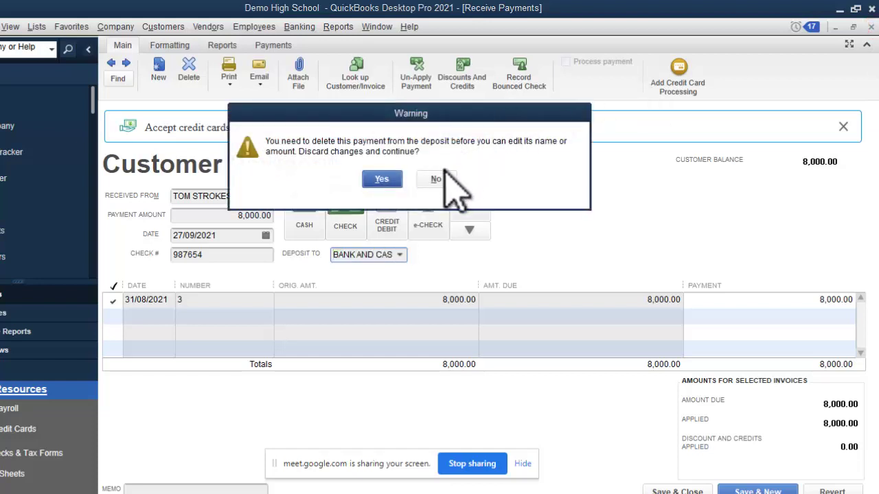
{"action": "left_click", "coordinate": [441, 177]}
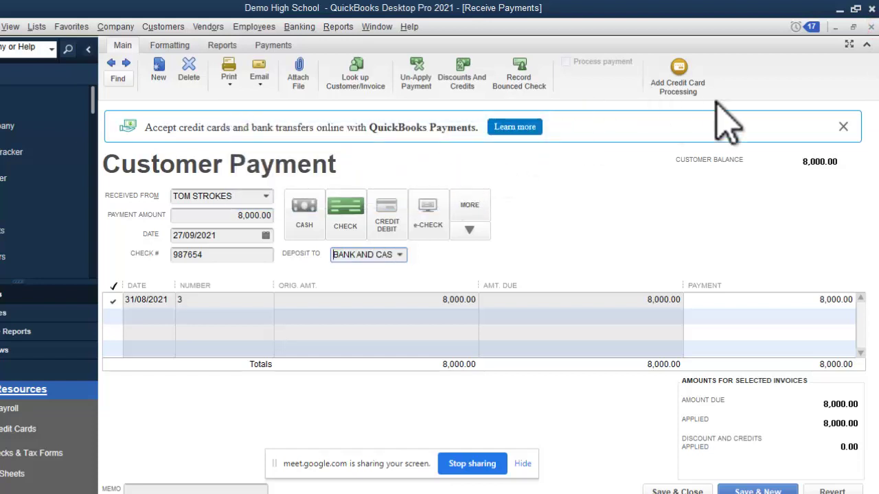
{"action": "left_click", "coordinate": [870, 29]}
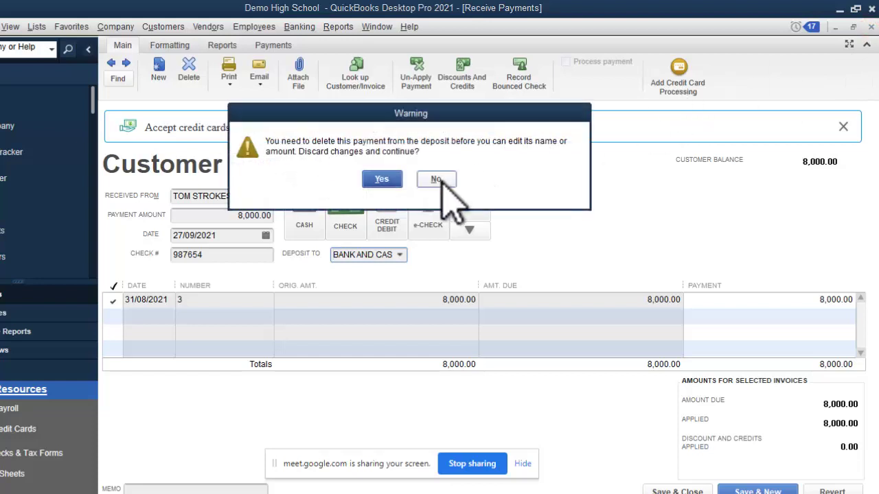
{"action": "left_click", "coordinate": [438, 179]}
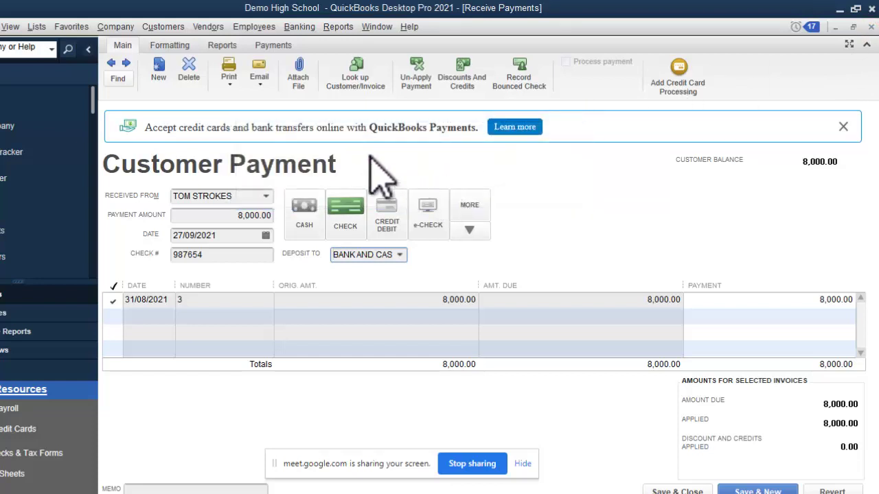
Set the payment's deposit account back to Undeposited Funds and close the payment without recording changes.
{"action": "left_click", "coordinate": [398, 254]}
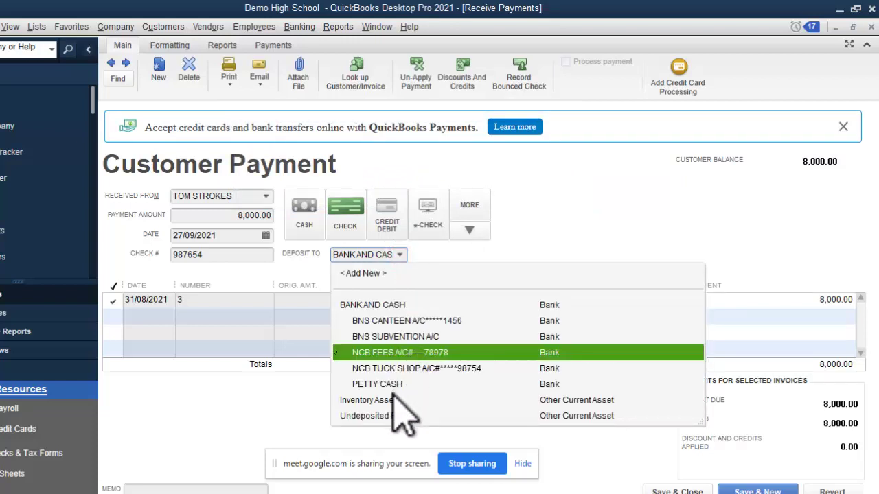
{"action": "left_click", "coordinate": [394, 416]}
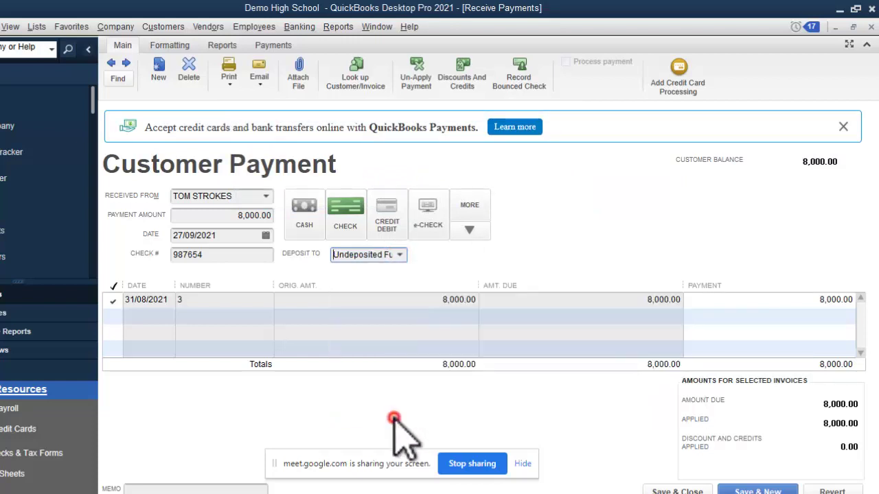
{"action": "left_click", "coordinate": [871, 27]}
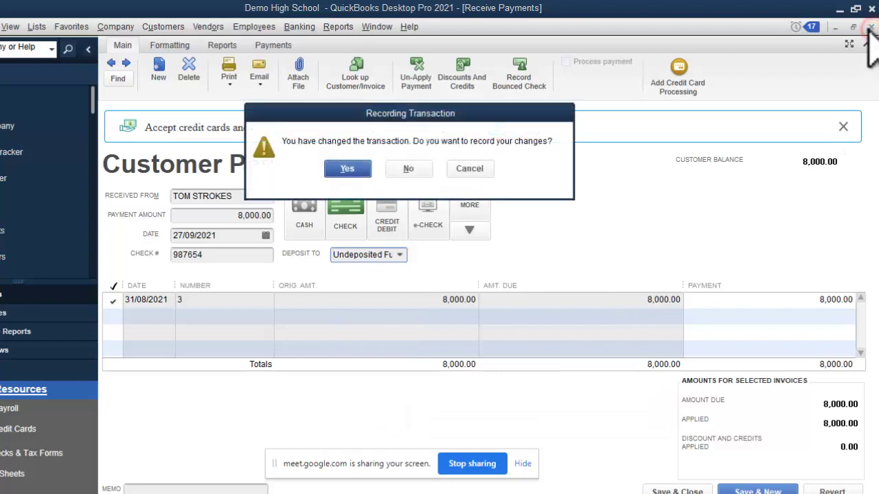
{"action": "left_click", "coordinate": [414, 172]}
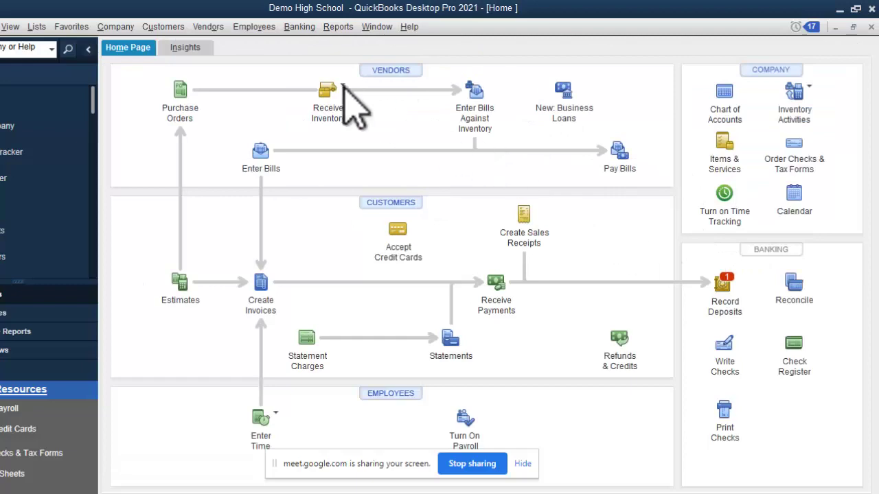
{"action": "left_click", "coordinate": [299, 31]}
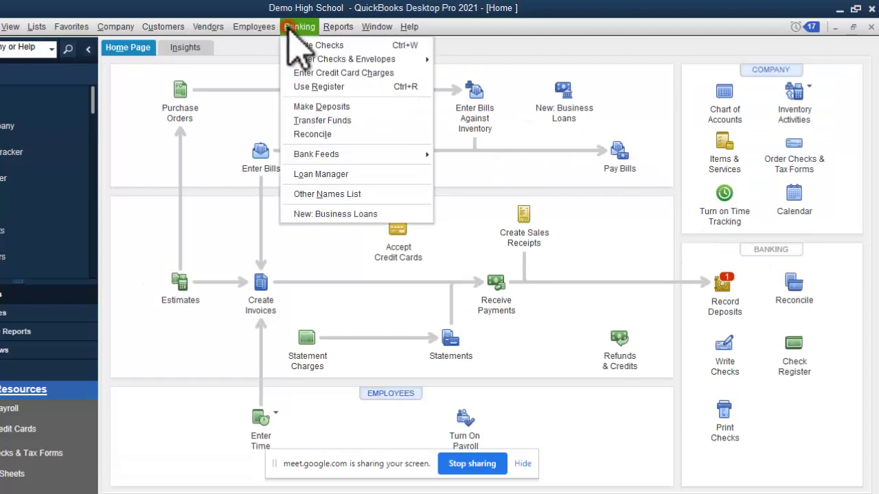
{"action": "left_click", "coordinate": [343, 114]}
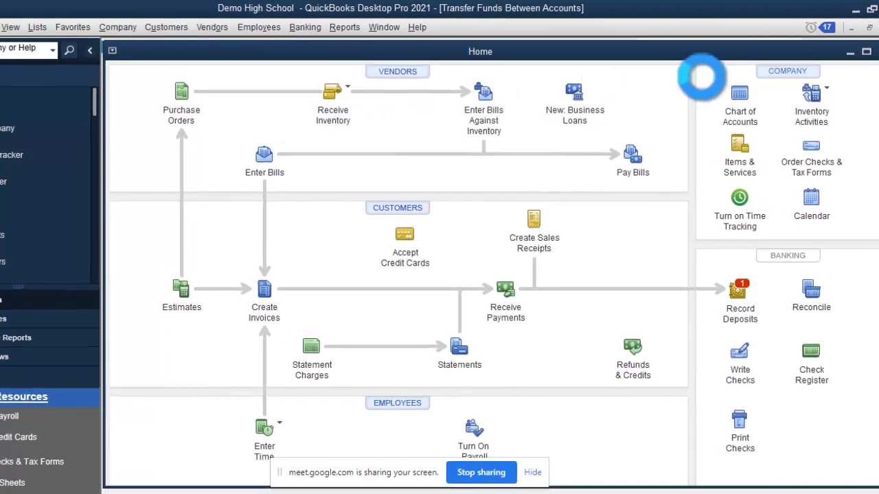
{"action": "key", "text": "Escape"}
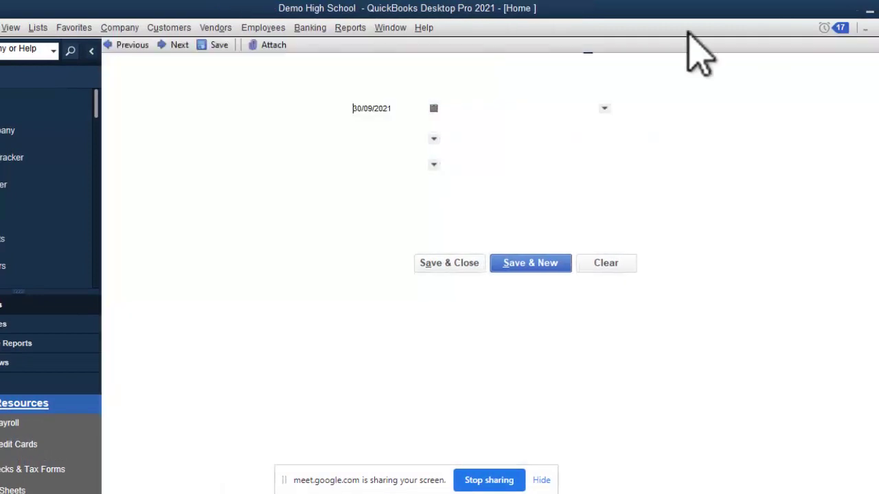
Start a new bank deposit without selecting any listed payments, and enter a customer as the payer on the first line.
{"action": "left_click", "coordinate": [310, 29]}
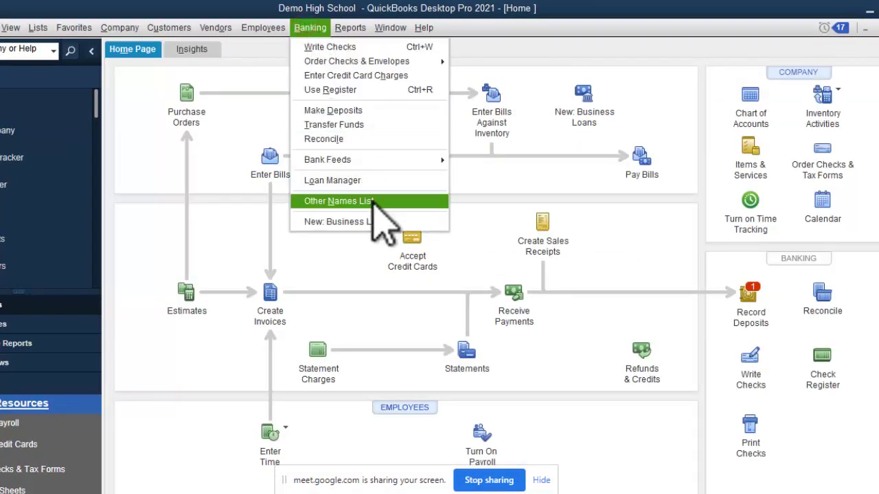
{"action": "left_click", "coordinate": [365, 114]}
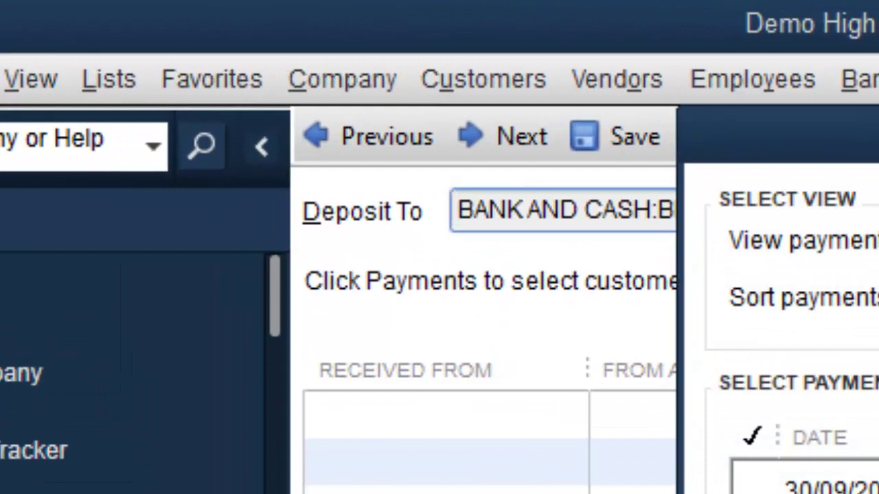
{"action": "key", "text": "Escape"}
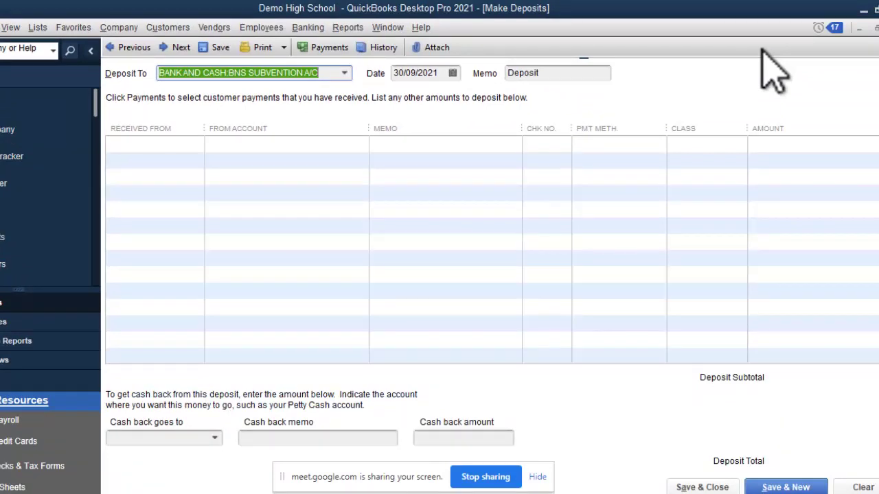
{"action": "left_click", "coordinate": [196, 147]}
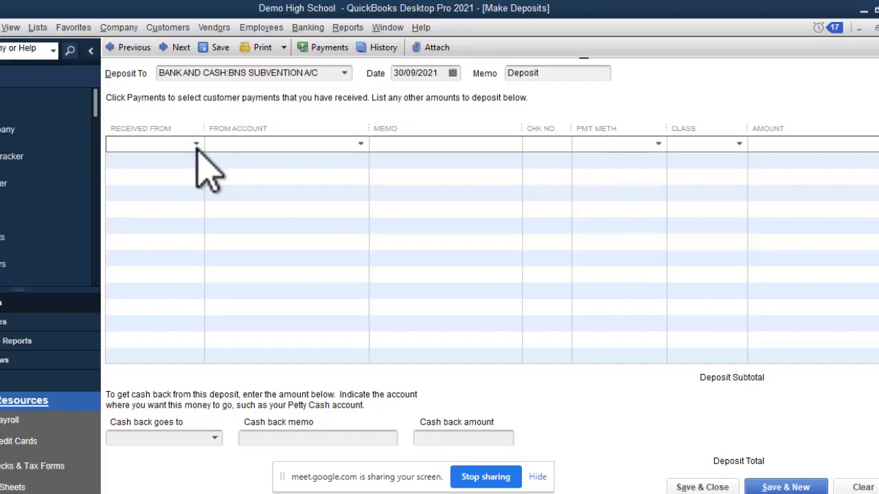
{"action": "type", "text": "MARIA CAREY"}
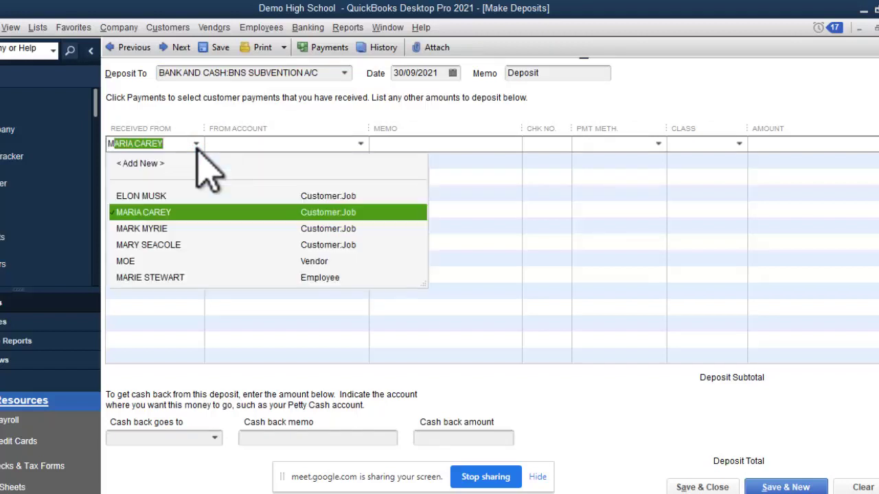
{"action": "left_click", "coordinate": [171, 213]}
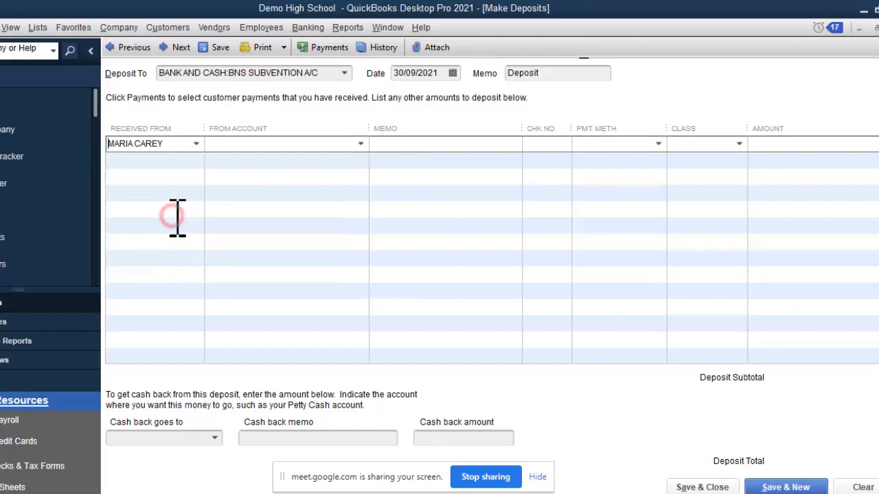
Assign the deposit line to the B 3.1 Parent Contribution income account with the memo "Deposited to account".
{"action": "left_click", "coordinate": [352, 144]}
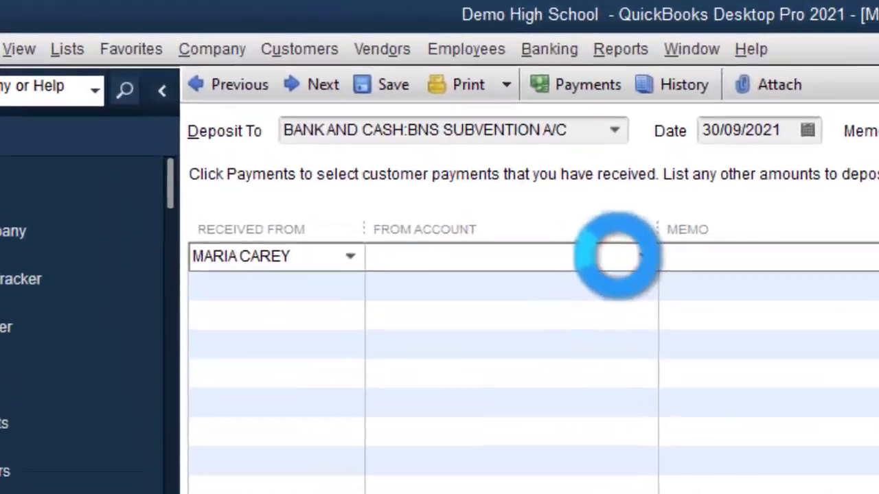
{"action": "type", "text": "Pa"}
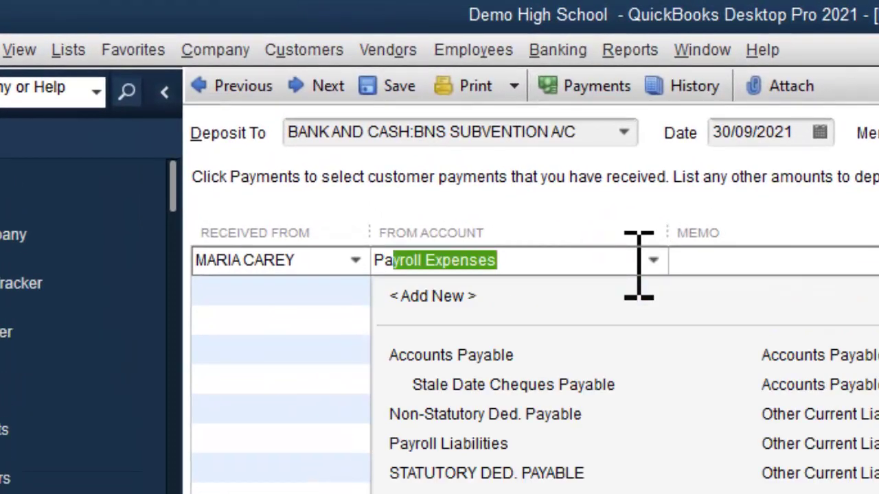
{"action": "type", "text": "re"}
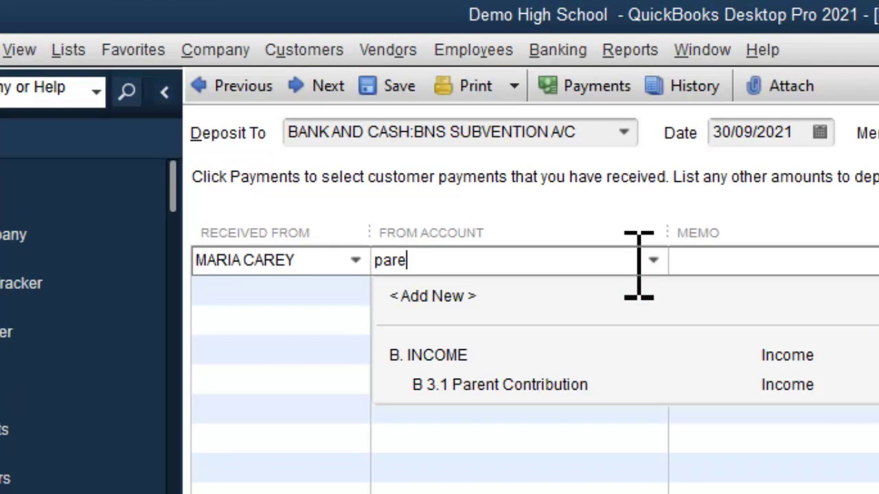
{"action": "left_click", "coordinate": [491, 385]}
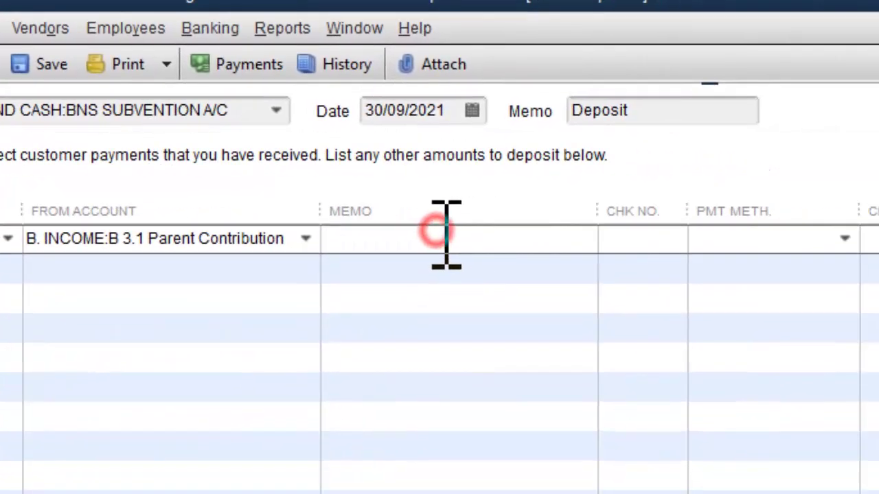
{"action": "left_click", "coordinate": [447, 234]}
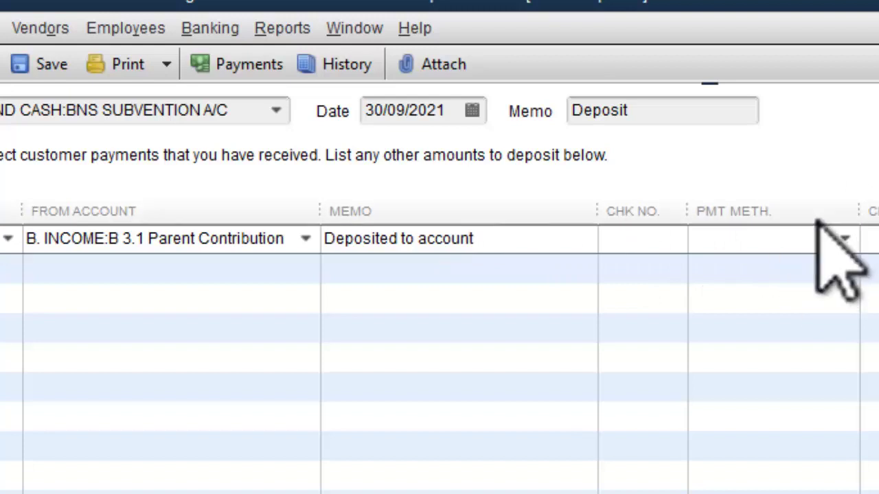
Set the deposit line's payment method to Direct Deposit, its class to FEES and its amount to 8000.
{"action": "left_click", "coordinate": [844, 238]}
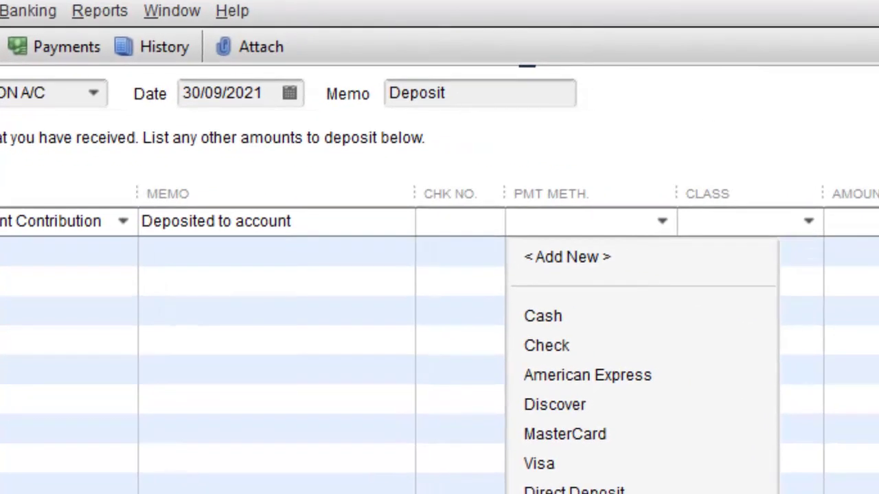
{"action": "left_click", "coordinate": [597, 492]}
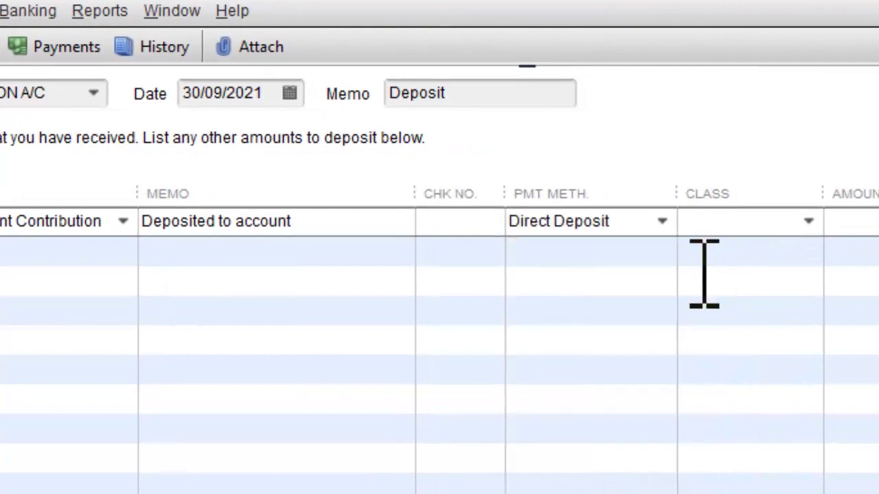
{"action": "left_click", "coordinate": [807, 221]}
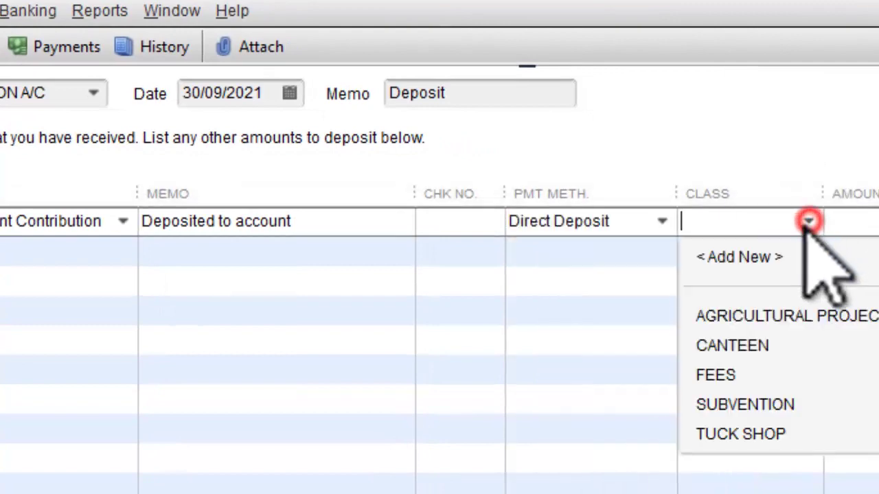
{"action": "left_click", "coordinate": [739, 368]}
{"action": "left_click", "coordinate": [869, 226]}
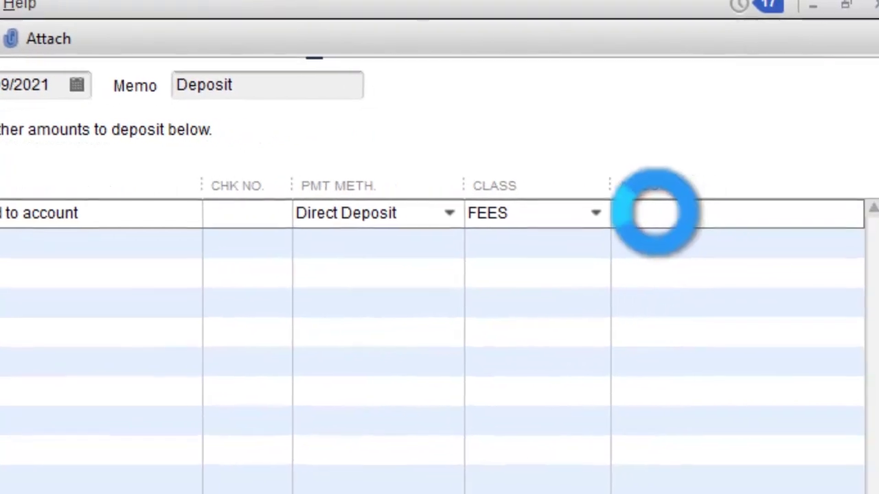
{"action": "type", "text": "8000"}
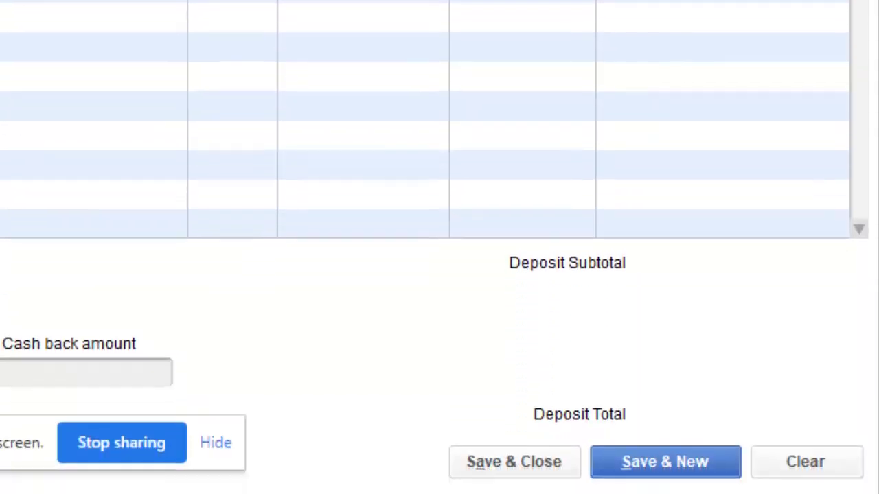
{"action": "key", "text": "Tab"}
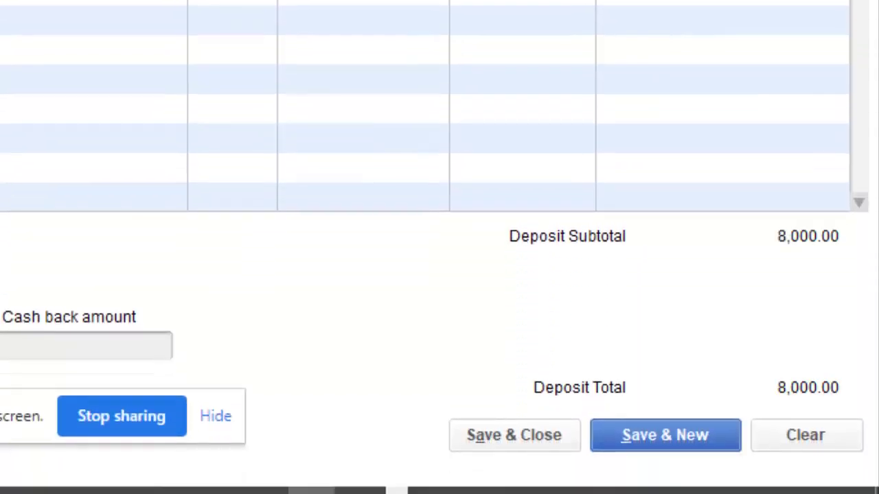
Set the deposit's receiving account to NCB FEES and its date to 27/09/2021, then save and close it.
{"action": "left_click", "coordinate": [543, 75]}
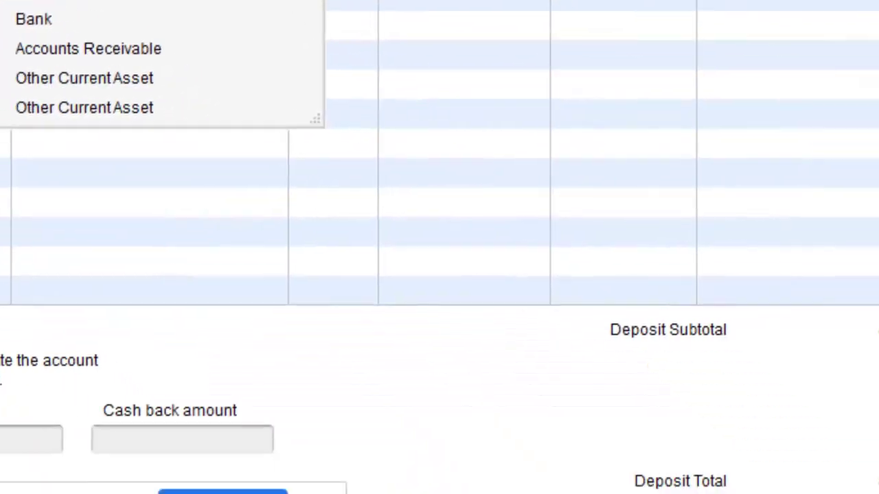
{"action": "left_click", "coordinate": [4, 134]}
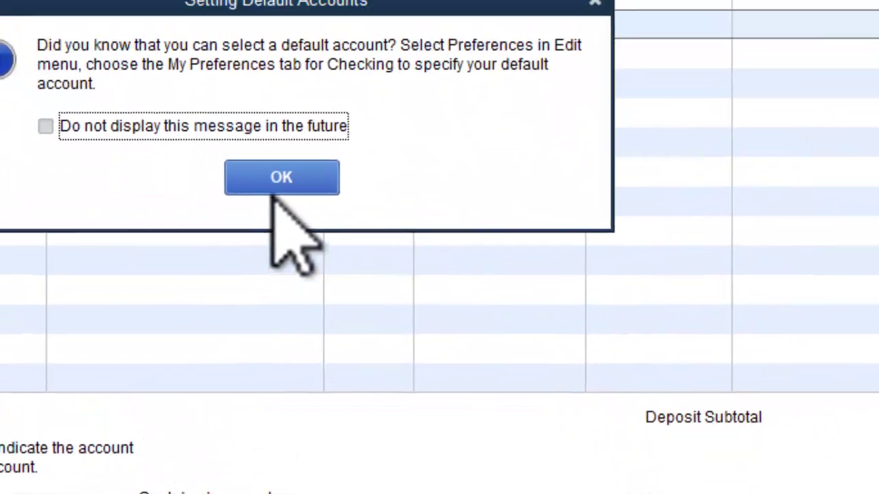
{"action": "left_click", "coordinate": [281, 177]}
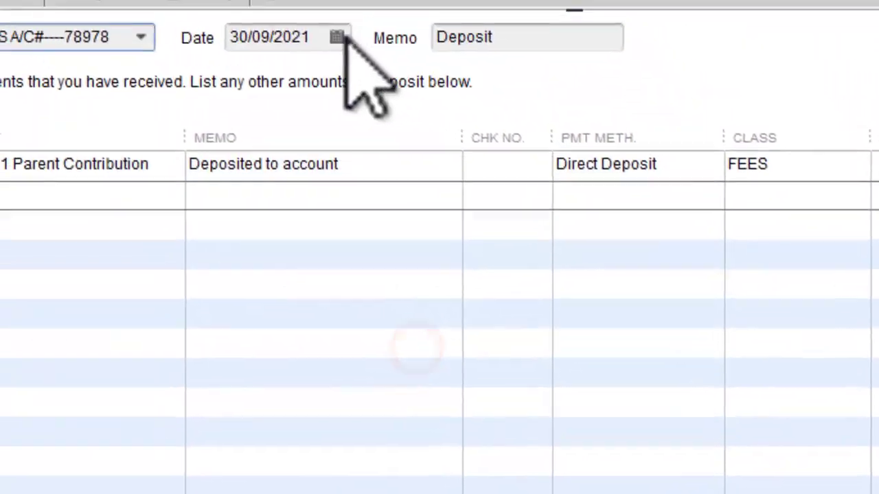
{"action": "left_click", "coordinate": [405, 125]}
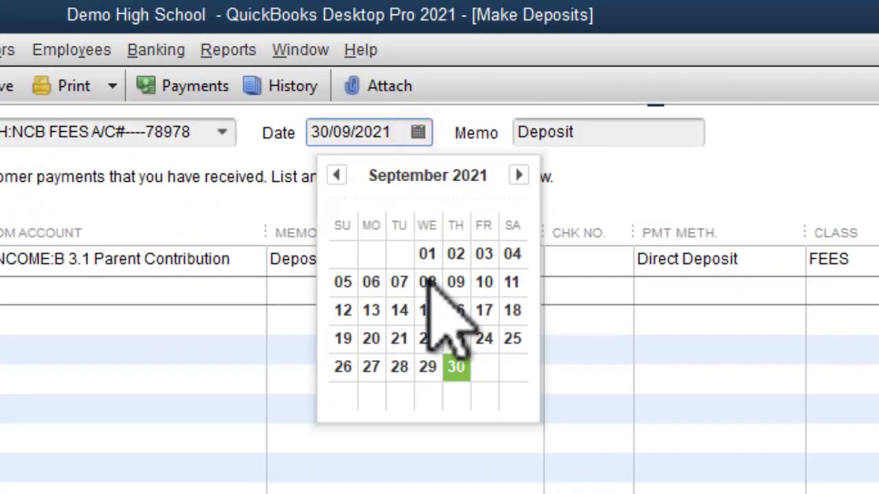
{"action": "left_click", "coordinate": [371, 367]}
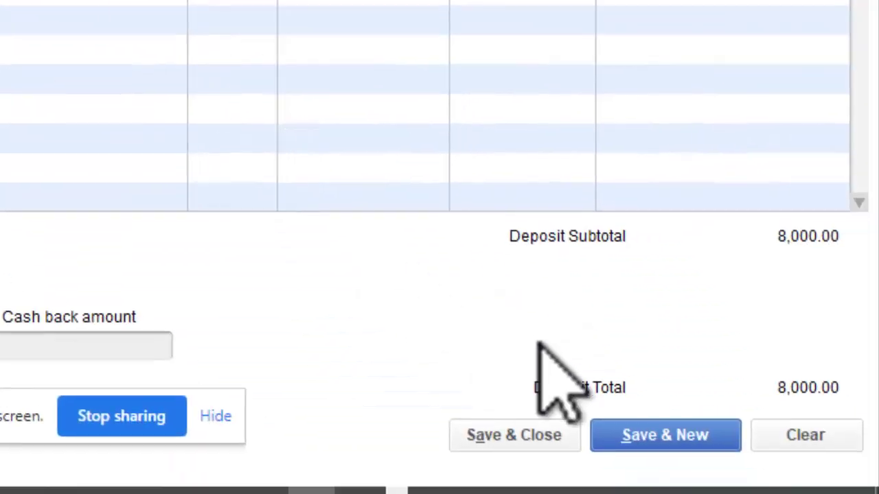
{"action": "left_click", "coordinate": [506, 434]}
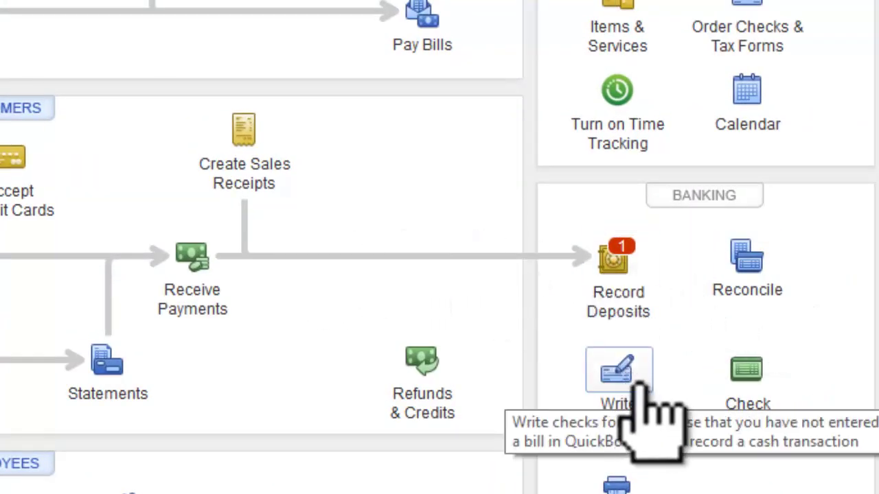
Open the register of the NCB FEES bank account and show its transactions on two lines each.
{"action": "left_click", "coordinate": [759, 372]}
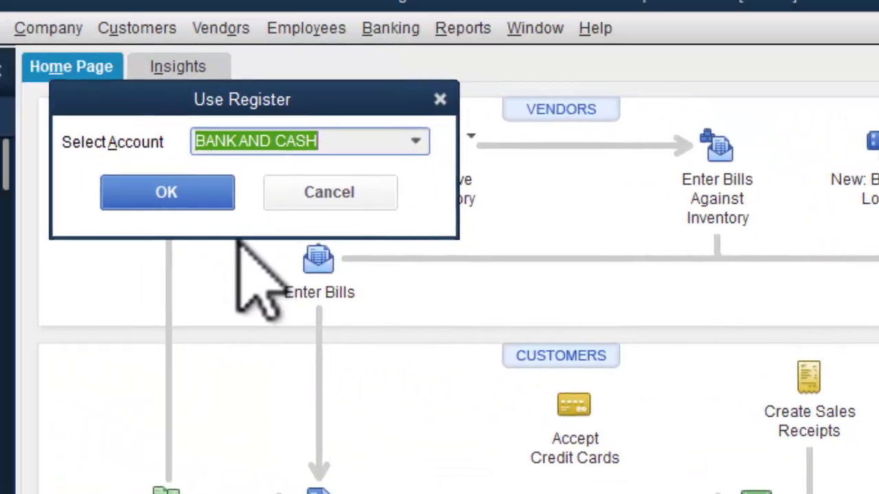
{"action": "left_click", "coordinate": [416, 141]}
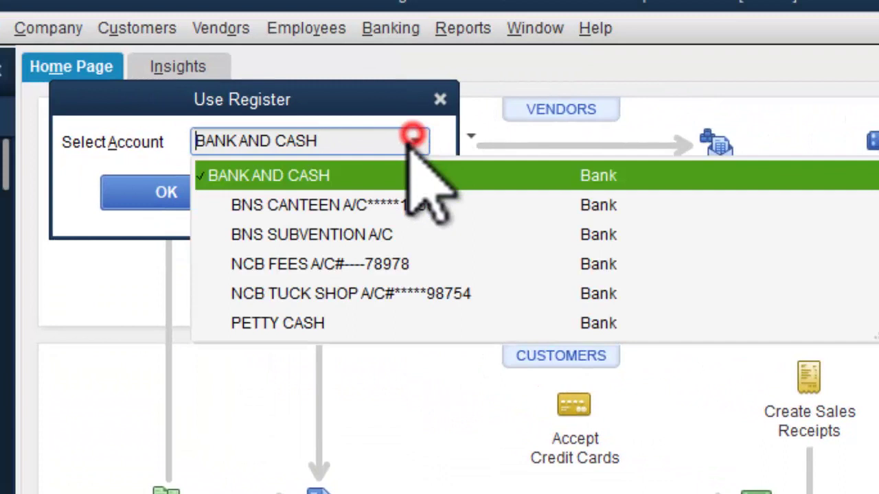
{"action": "left_click", "coordinate": [384, 264]}
{"action": "left_click", "coordinate": [163, 193]}
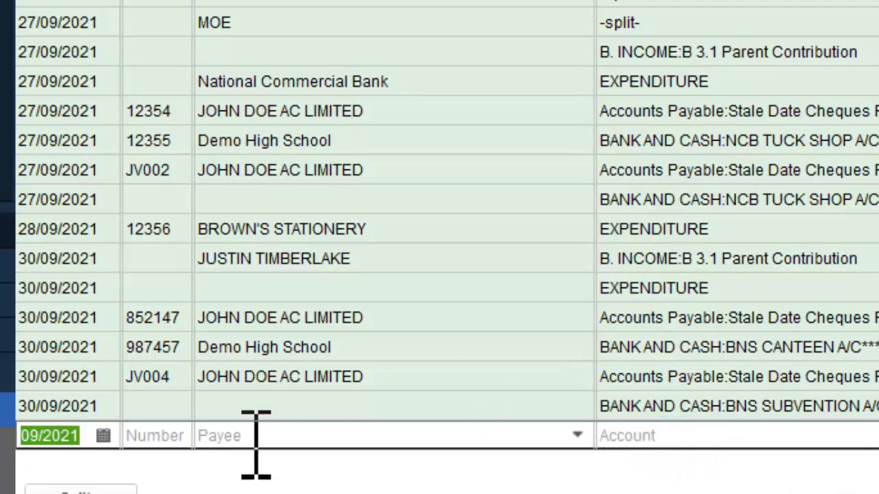
{"action": "key", "text": "alt+1"}
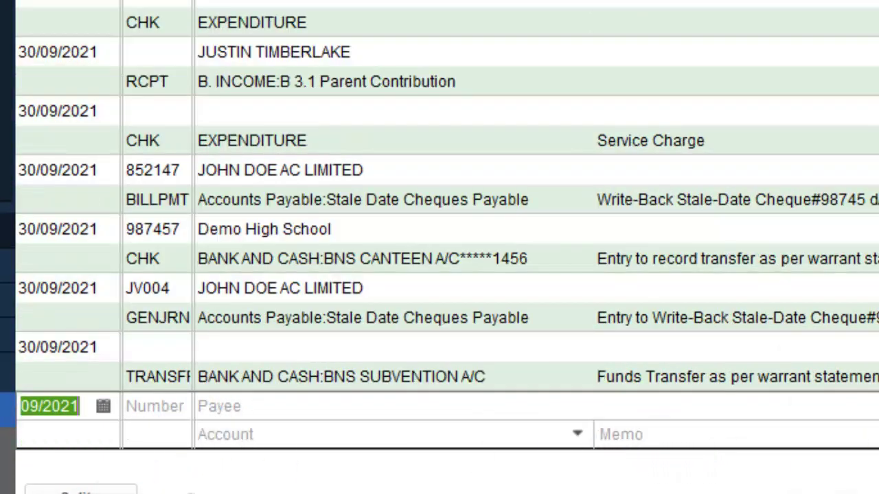
Start a new register entry with a customer as payee and B 3.1 Parent Contribution as the account.
{"action": "left_click", "coordinate": [265, 413]}
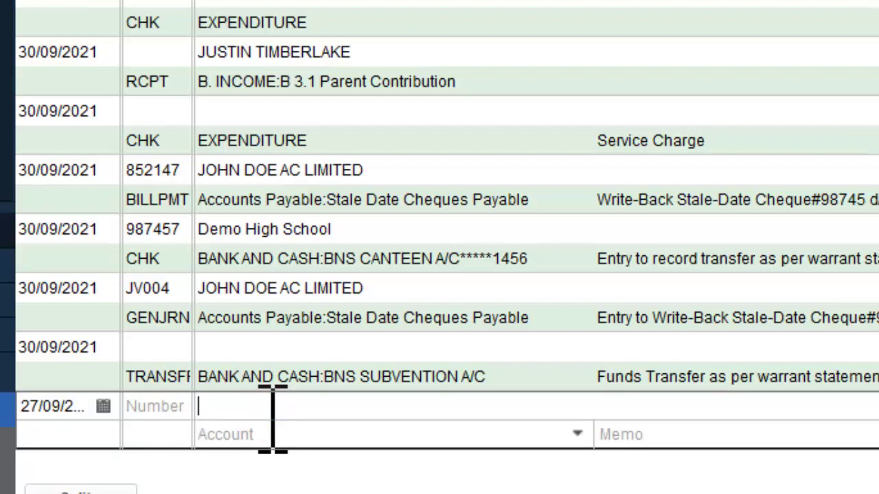
{"action": "type", "text": "M"}
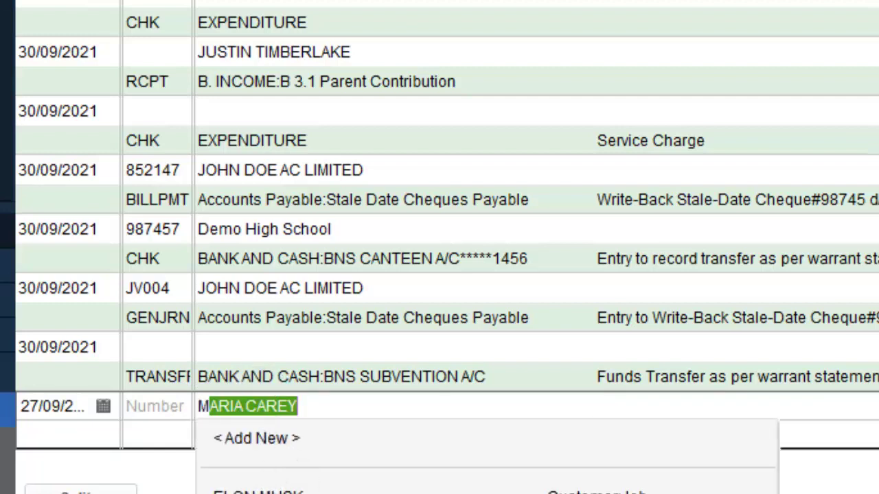
{"action": "type", "text": "ARY SEACOLE"}
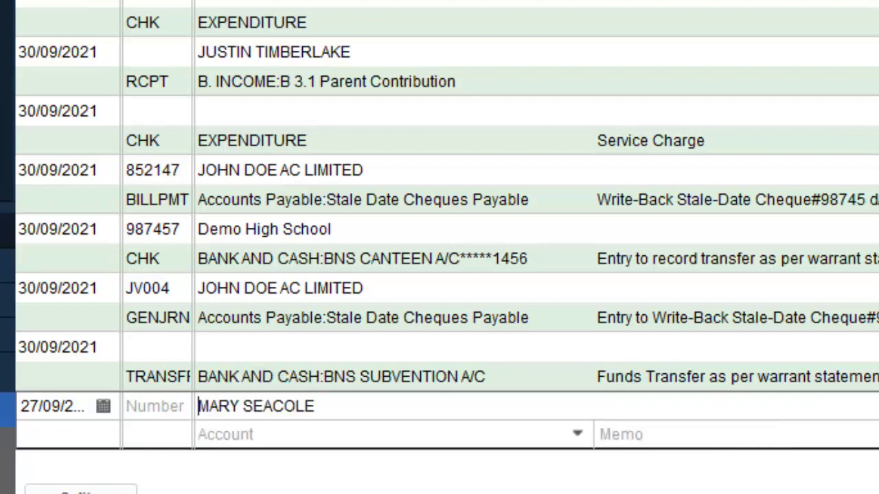
{"action": "left_click", "coordinate": [426, 431]}
{"action": "type", "text": "par"}
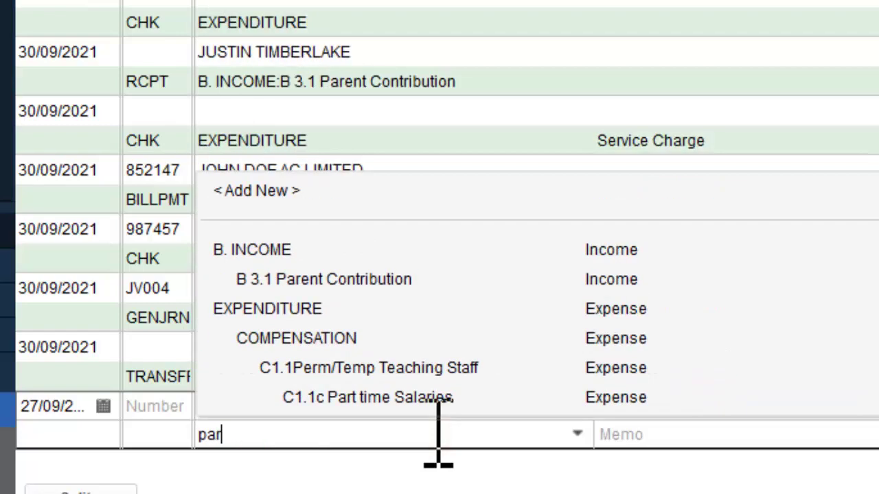
{"action": "left_click", "coordinate": [401, 279]}
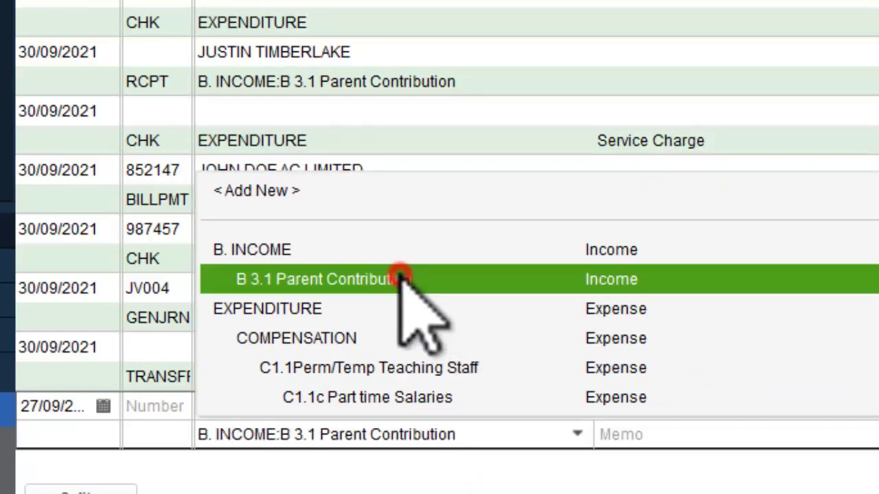
Give the entry the memo "Entry to record direct deposit" and a deposit amount of 8000, then record it and close the register.
{"action": "left_click", "coordinate": [733, 435]}
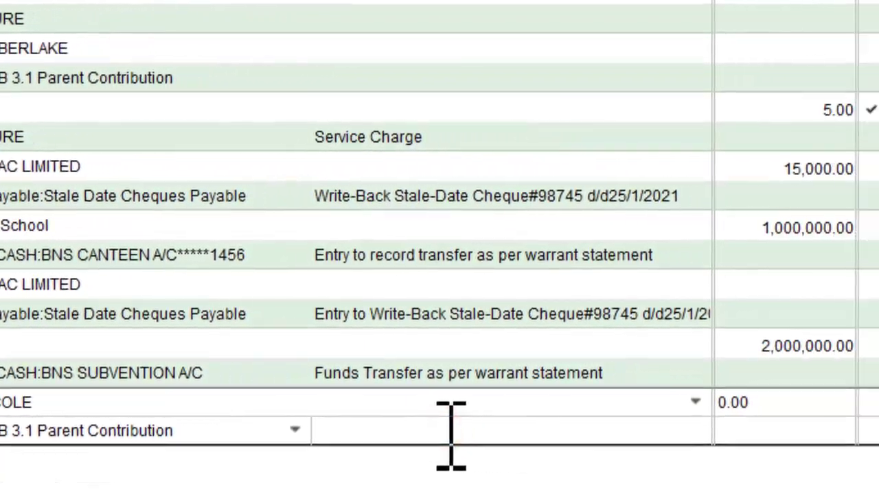
{"action": "type", "text": "Entry to record direct deposit"}
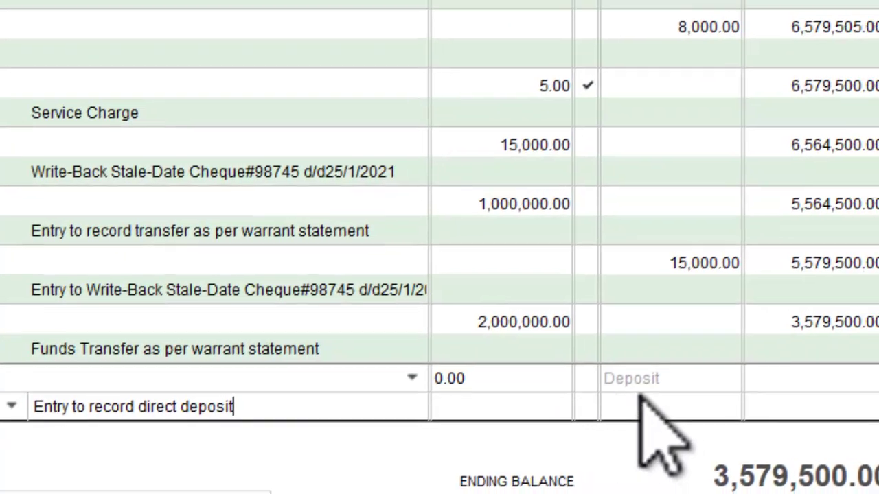
{"action": "left_click", "coordinate": [626, 377]}
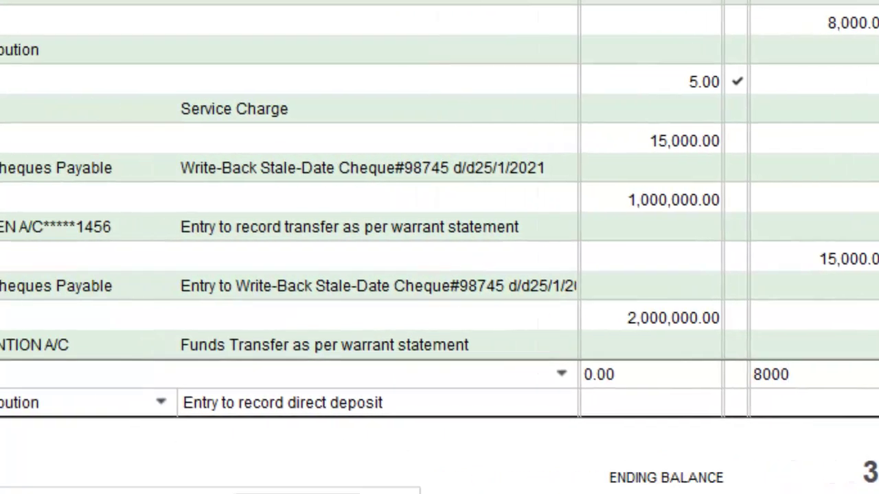
{"action": "left_click", "coordinate": [334, 375]}
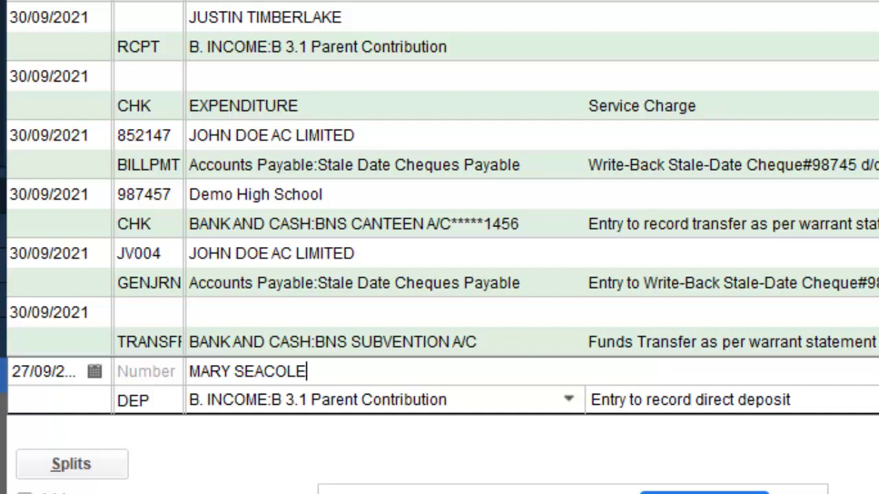
{"action": "key", "text": "Return"}
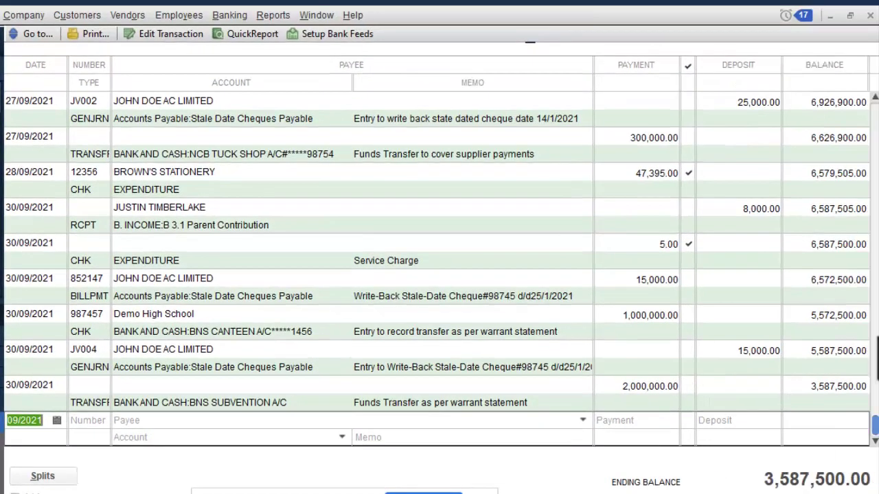
{"action": "left_click", "coordinate": [871, 19]}
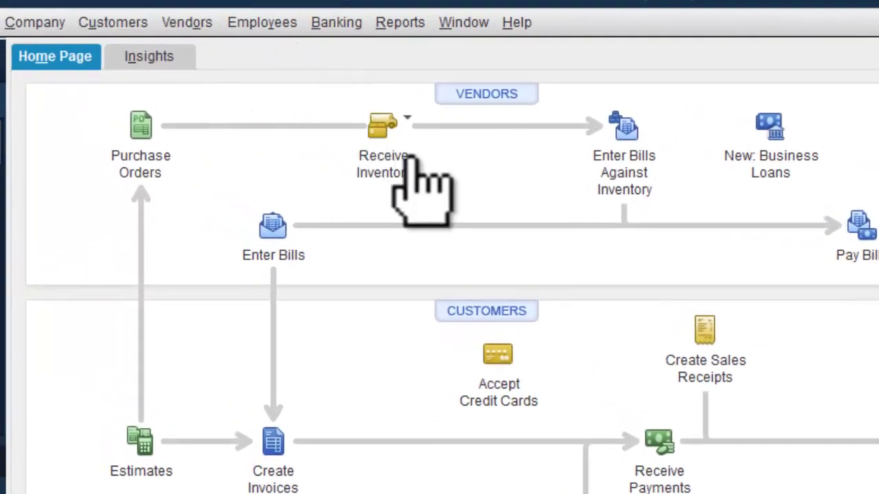
Start a new sales receipt for a customer with the class FEES, deposited to the NCB FEES account.
{"action": "left_click", "coordinate": [120, 22]}
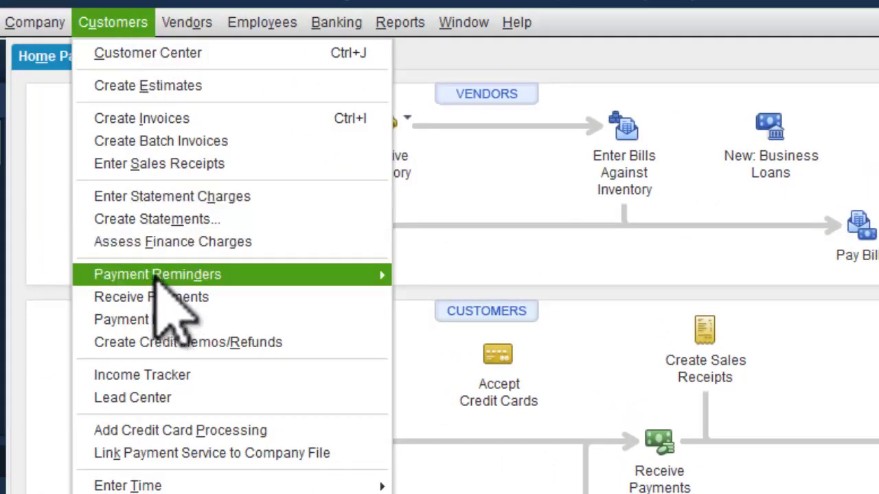
{"action": "left_click", "coordinate": [202, 161]}
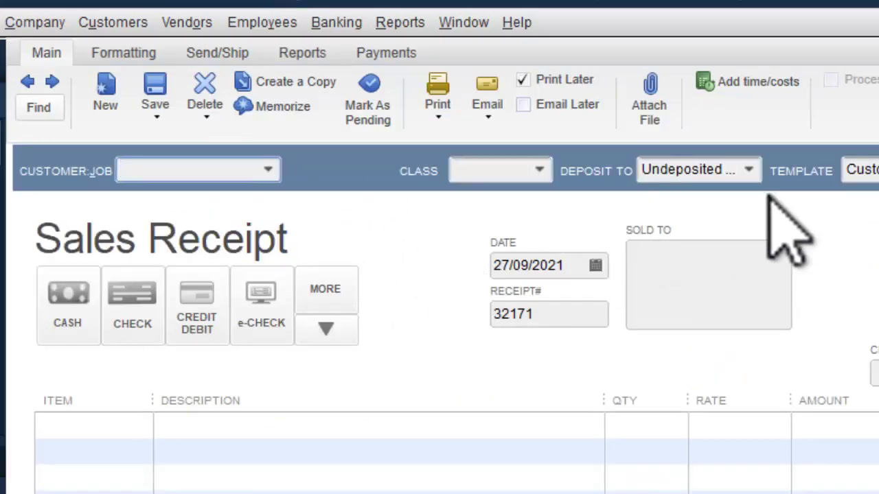
{"action": "left_click", "coordinate": [268, 164]}
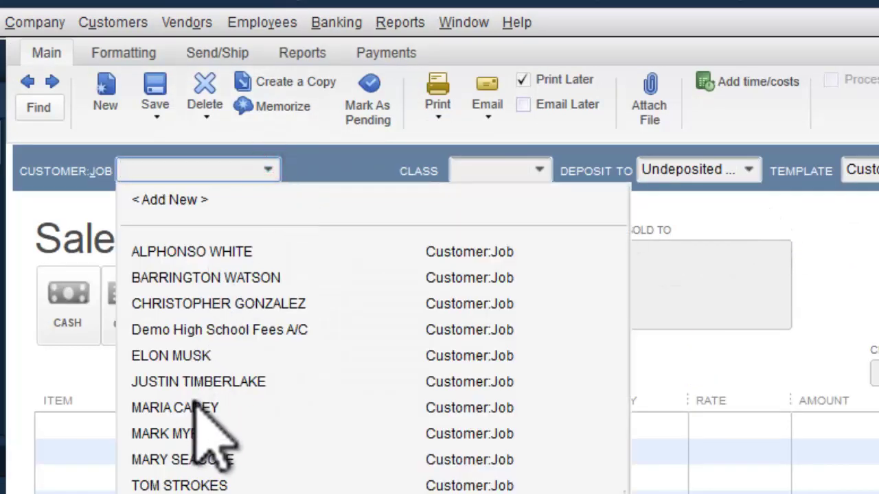
{"action": "left_click", "coordinate": [194, 485]}
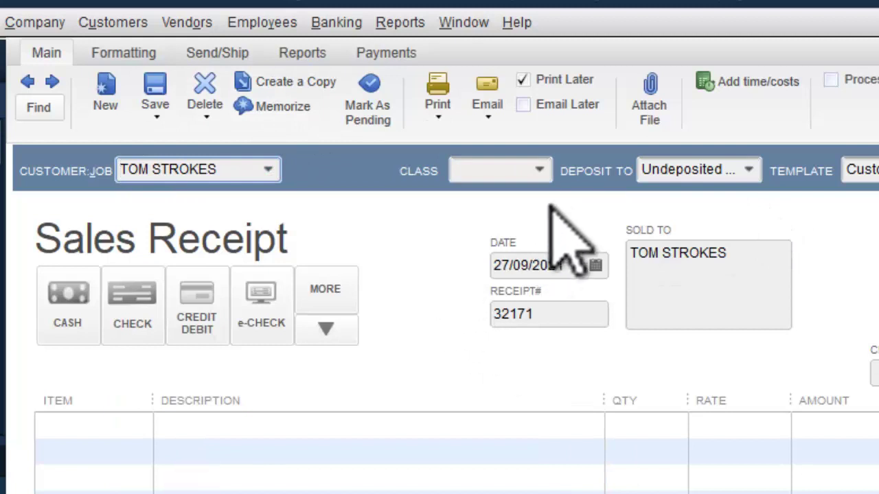
{"action": "left_click", "coordinate": [539, 170]}
{"action": "left_click", "coordinate": [501, 302]}
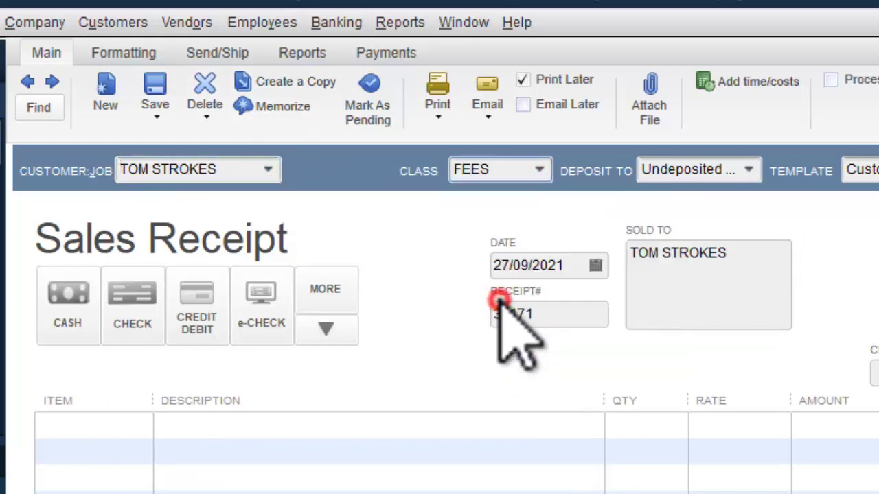
{"action": "left_click", "coordinate": [749, 170]}
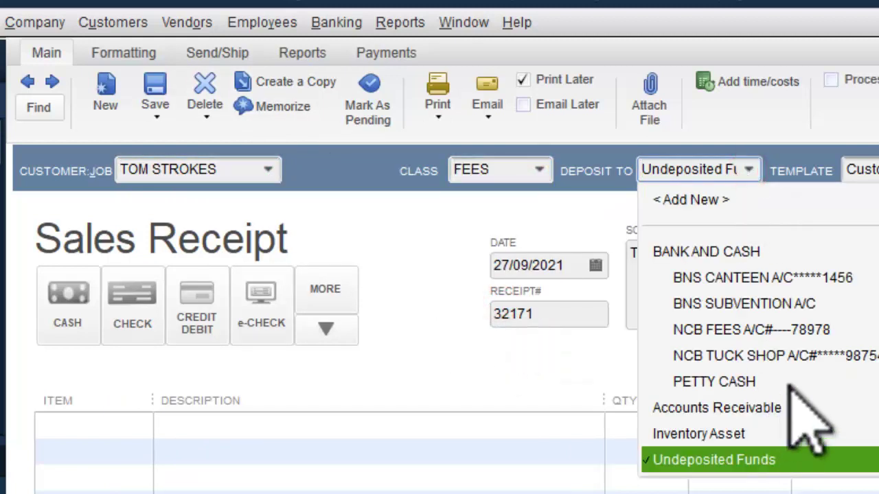
{"action": "left_click", "coordinate": [768, 331]}
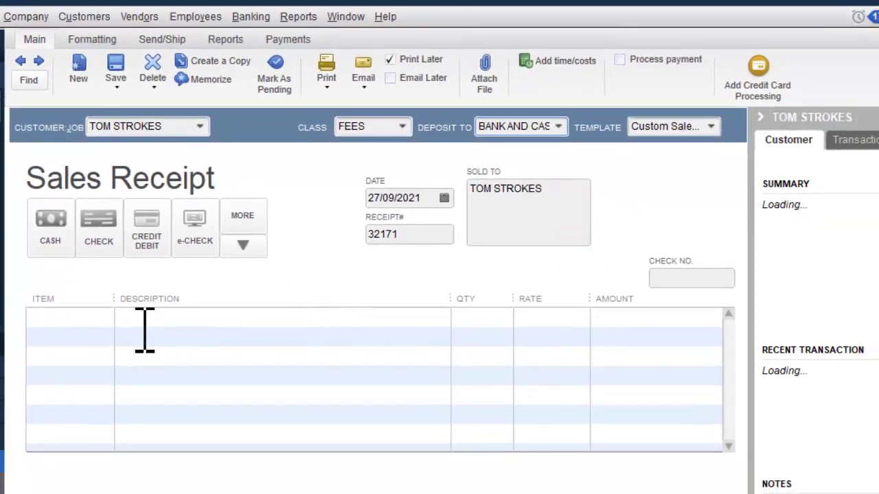
Add the item Parent Contrib. 7-11 (2021-22) to the sales receipt, then save and close it without spelling changes.
{"action": "left_click", "coordinate": [125, 430]}
{"action": "left_click", "coordinate": [102, 318]}
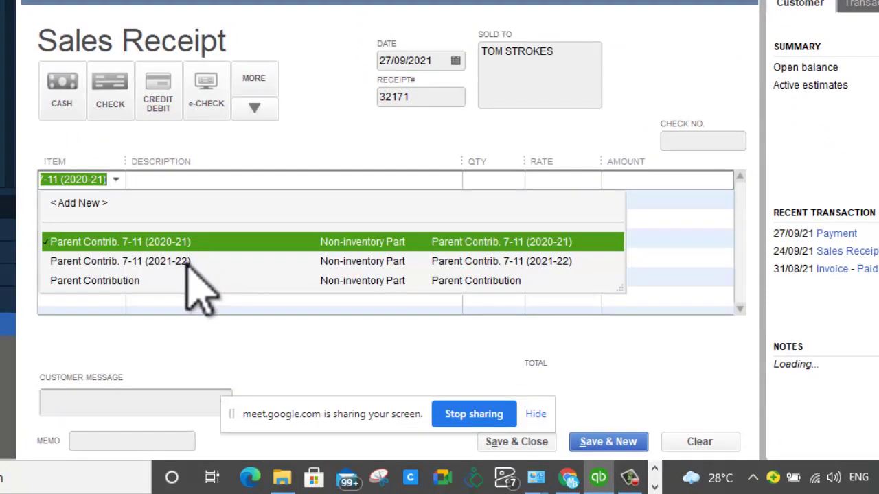
{"action": "left_click", "coordinate": [191, 261]}
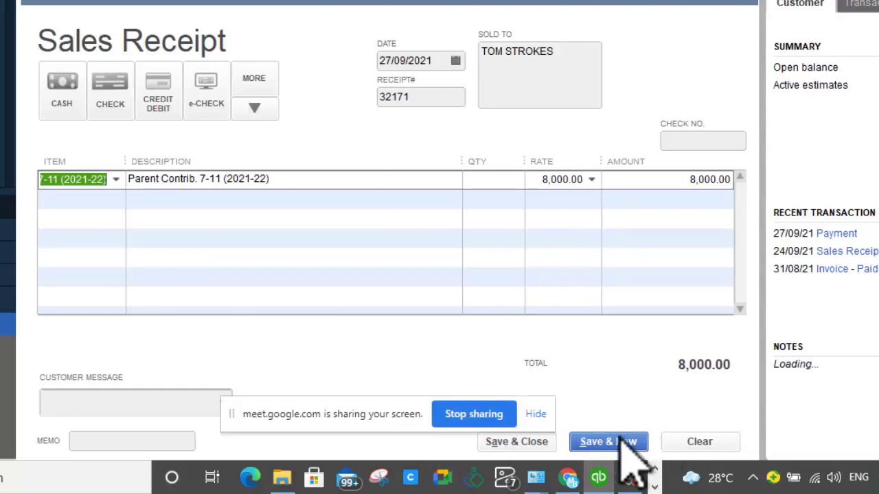
{"action": "left_click", "coordinate": [535, 441]}
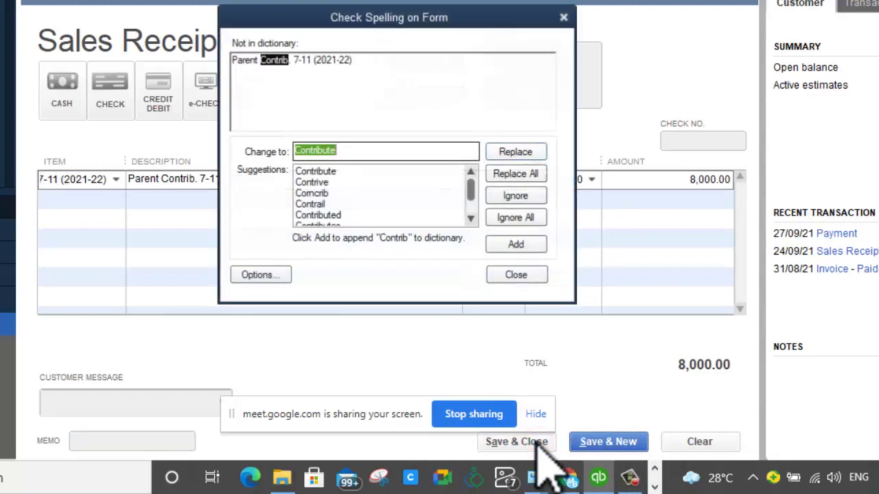
{"action": "left_click", "coordinate": [535, 275]}
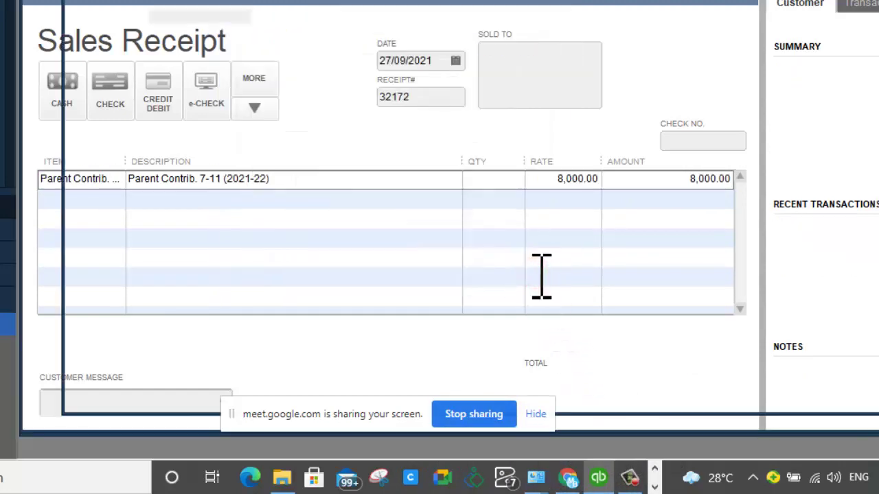
{"action": "key", "text": "alt+Tab"}
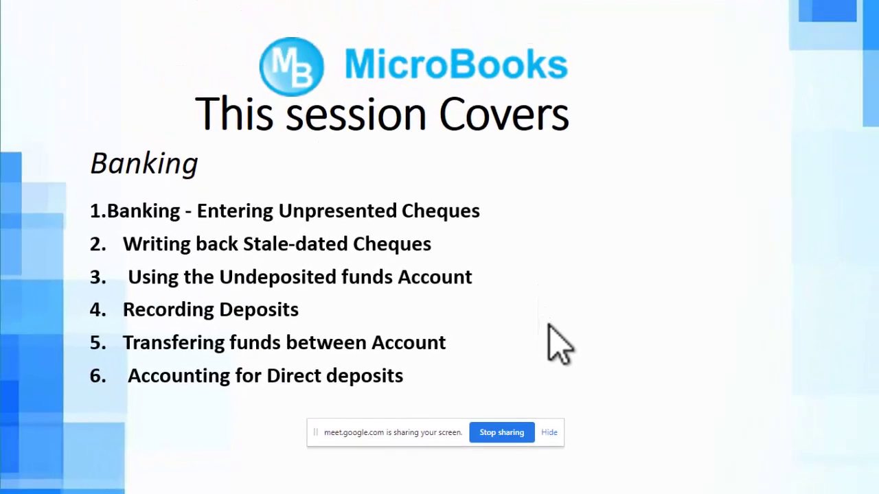
{"action": "left_click", "coordinate": [559, 343]}
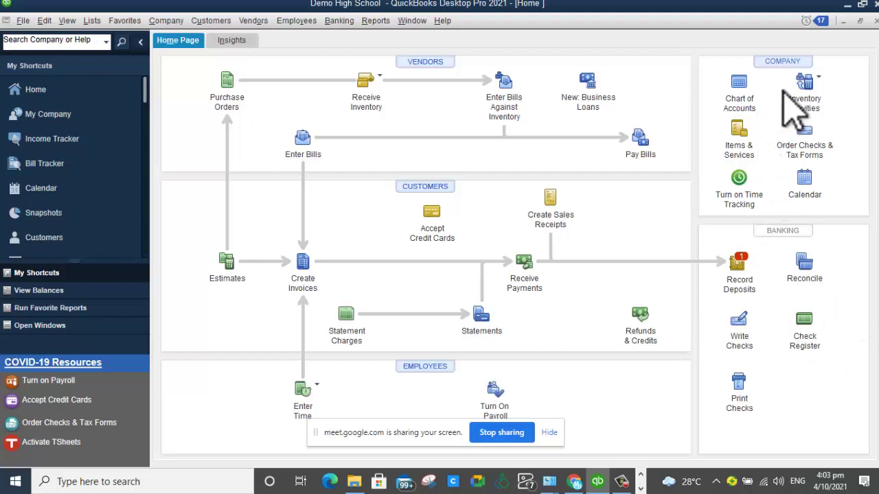
Open the NCB FEES account register to enter a bank charge.
{"action": "left_click", "coordinate": [804, 339]}
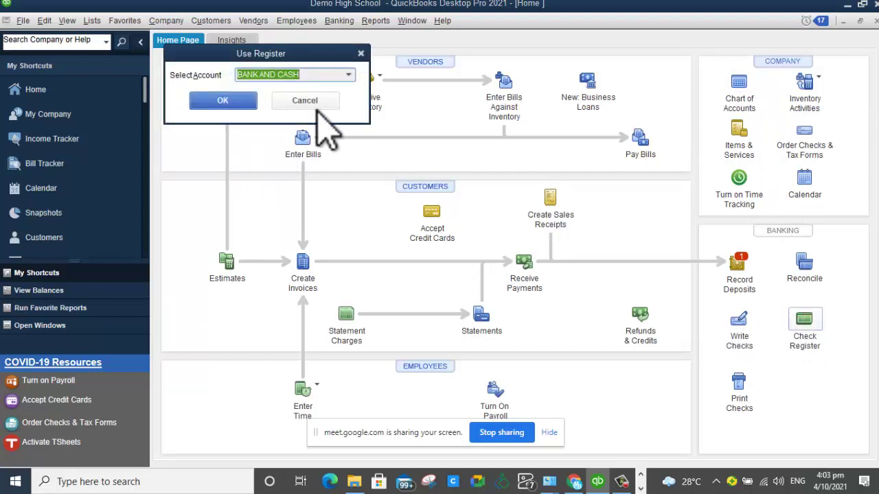
{"action": "left_click", "coordinate": [348, 74]}
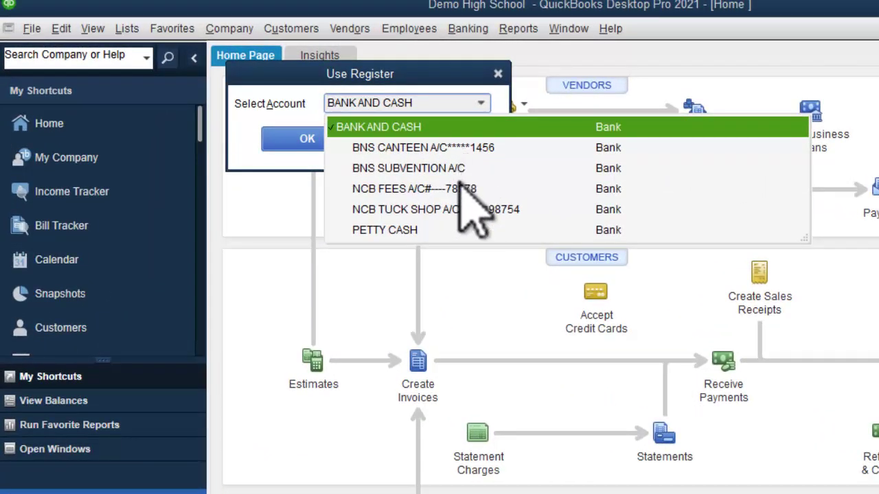
{"action": "left_click", "coordinate": [465, 187]}
{"action": "left_click", "coordinate": [320, 152]}
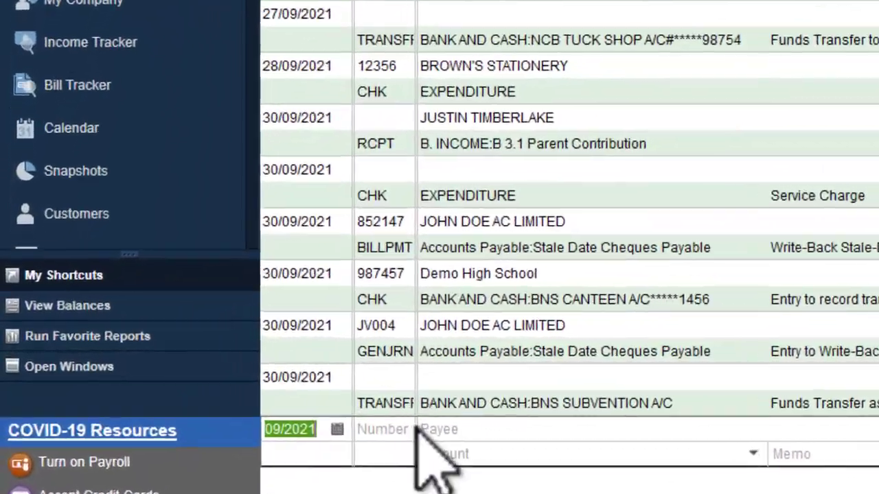
Fill a new register entry with payee National Commercial Bank, account EXPENDITURE and memo "Cheque Book Charges".
{"action": "left_click", "coordinate": [448, 429]}
{"action": "type", "text": "National Commercial Bank"}
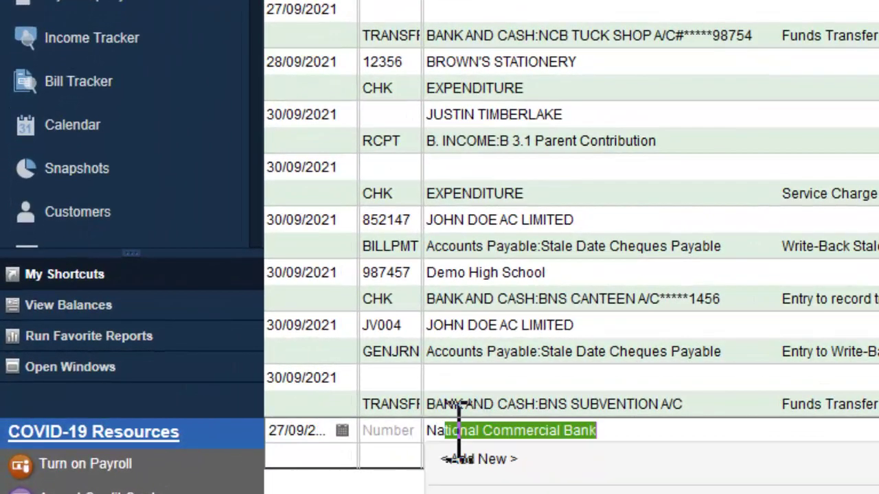
{"action": "left_click", "coordinate": [529, 493]}
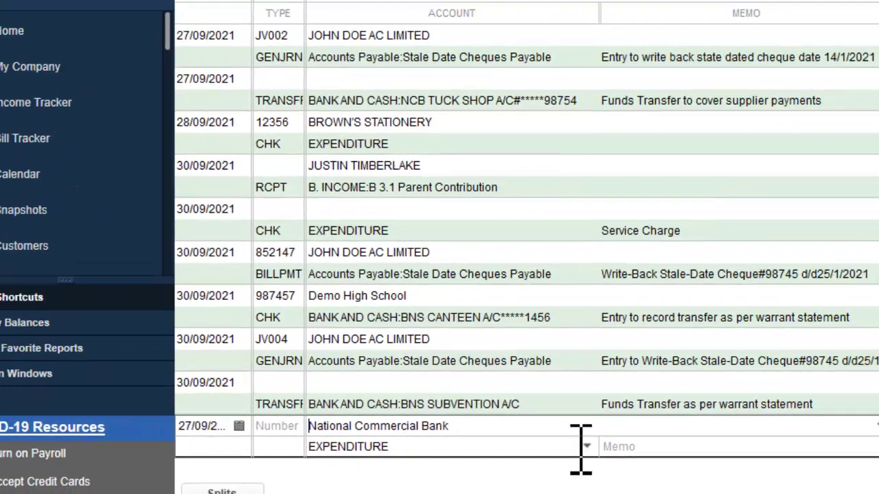
{"action": "left_click", "coordinate": [744, 456]}
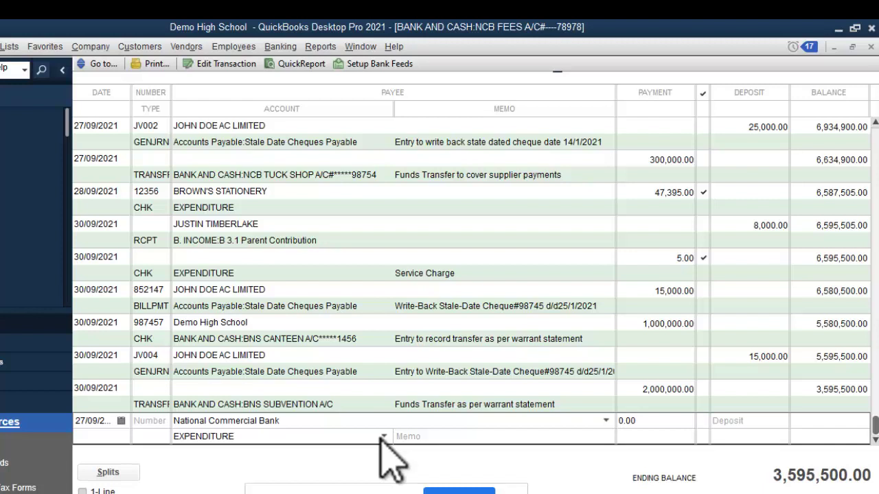
{"action": "left_click", "coordinate": [435, 439]}
{"action": "type", "text": "Cheque Book Charges"}
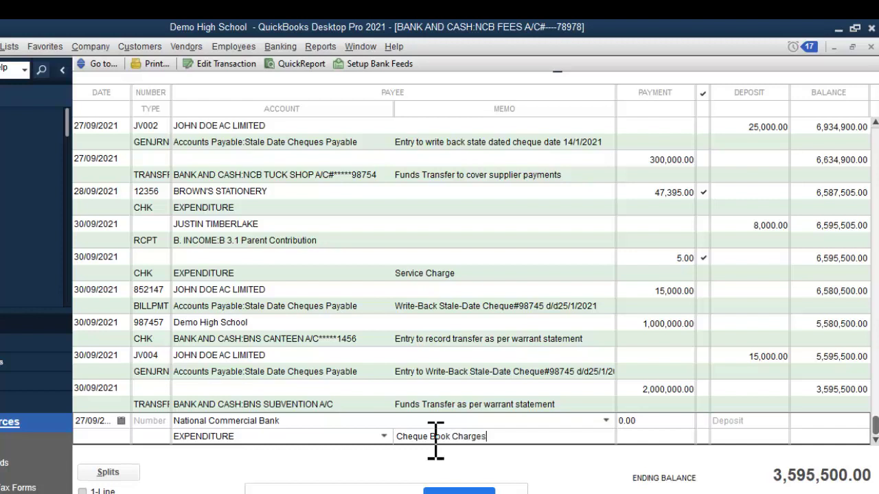
Enter a payment of 5,000 for the cheque book charges, record the entry and close the NCB FEES register.
{"action": "left_click", "coordinate": [659, 421]}
{"action": "type", "text": "5000"}
{"action": "key", "text": "Return"}
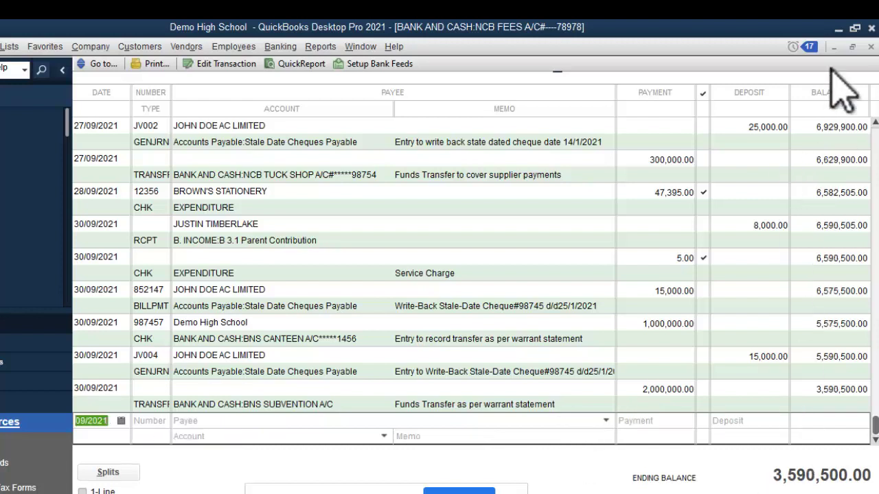
{"action": "left_click", "coordinate": [870, 46]}
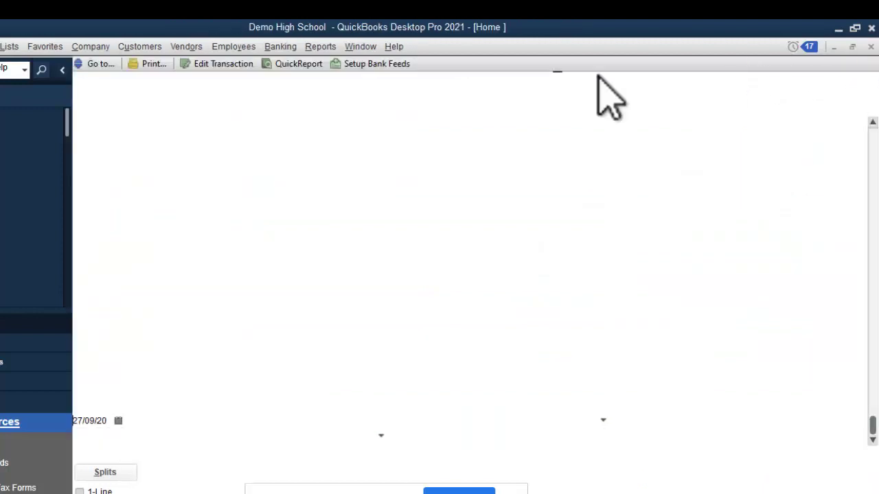
{"action": "left_click", "coordinate": [336, 50]}
{"action": "mouse_move", "coordinate": [292, 52]}
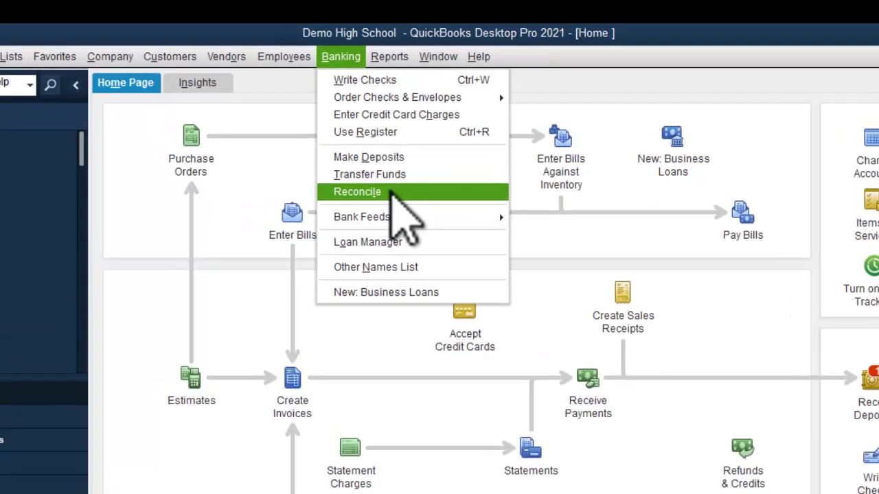
{"action": "left_click", "coordinate": [321, 157]}
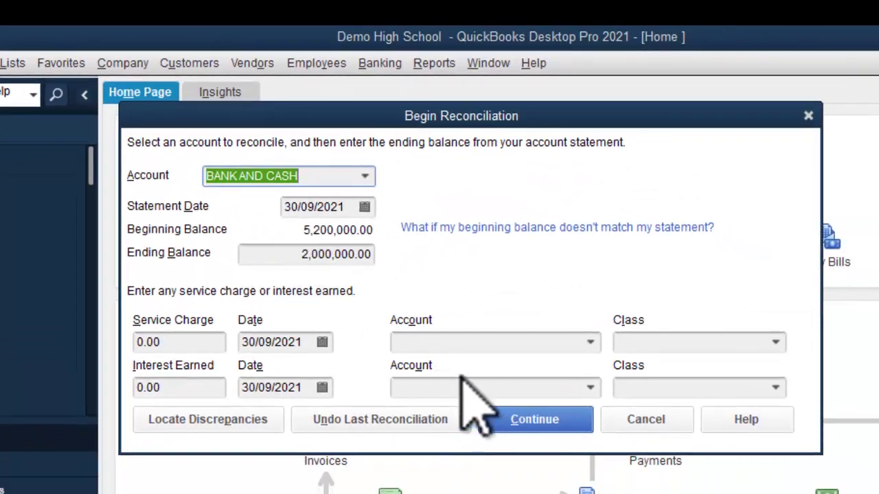
{"action": "left_click", "coordinate": [198, 341]}
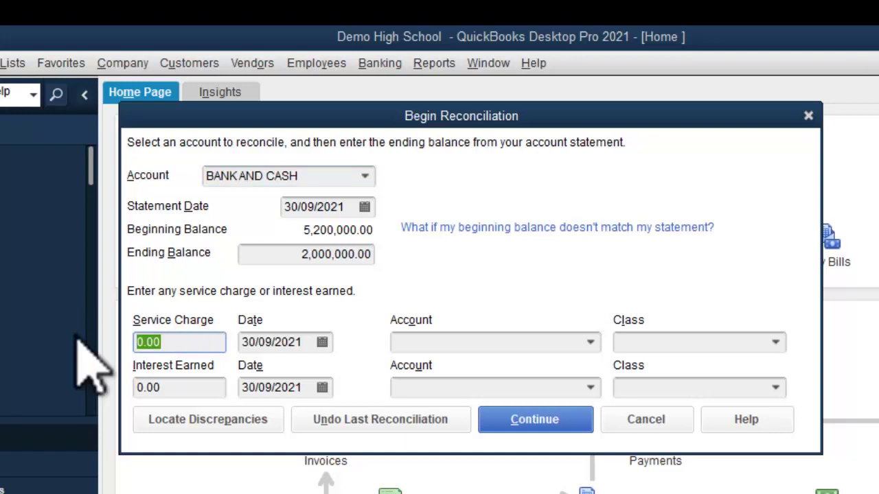
{"action": "type", "text": "5500"}
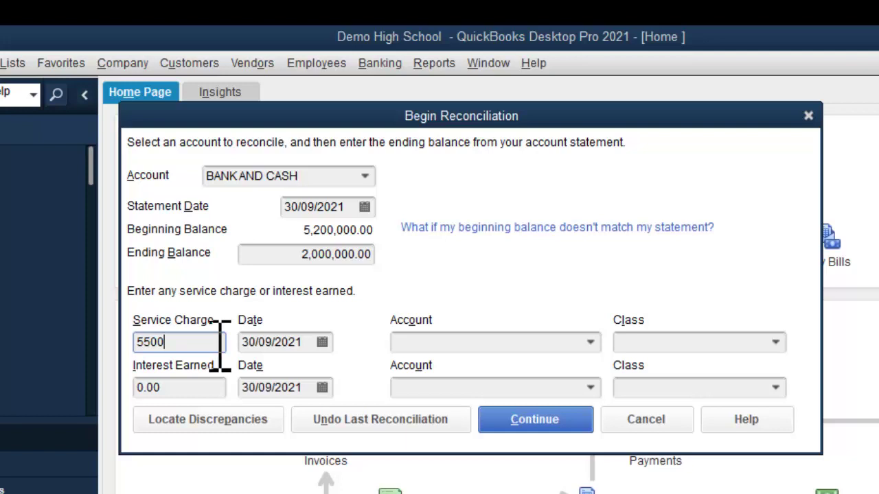
{"action": "left_click", "coordinate": [685, 418]}
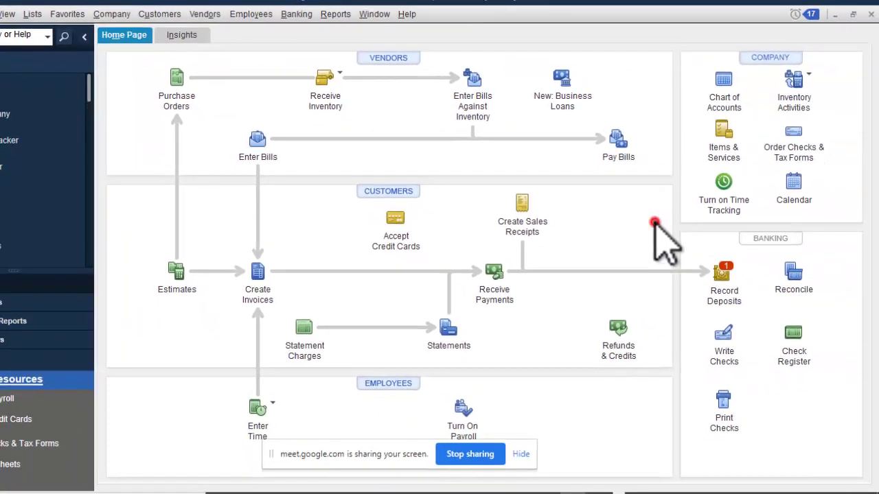
{"action": "key", "text": "alt+Tab"}
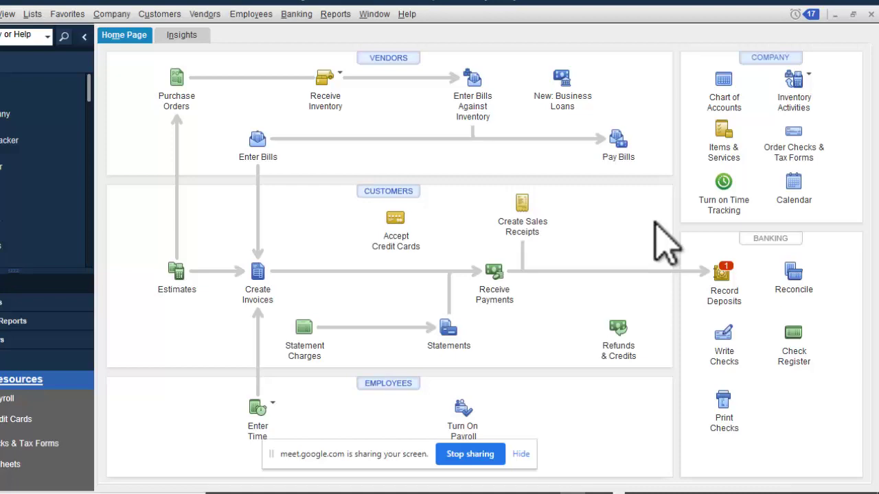
Begin a bank reconciliation for the NCB FEES account.
{"action": "left_click", "coordinate": [296, 14]}
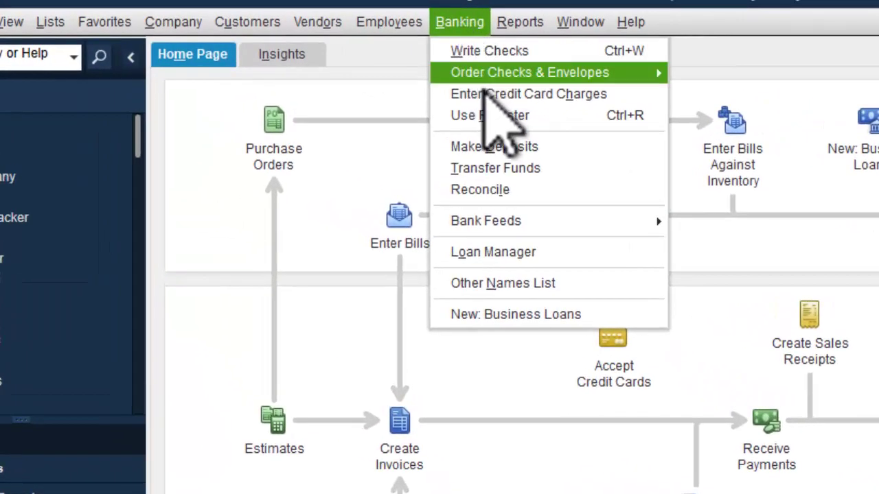
{"action": "left_click", "coordinate": [511, 191]}
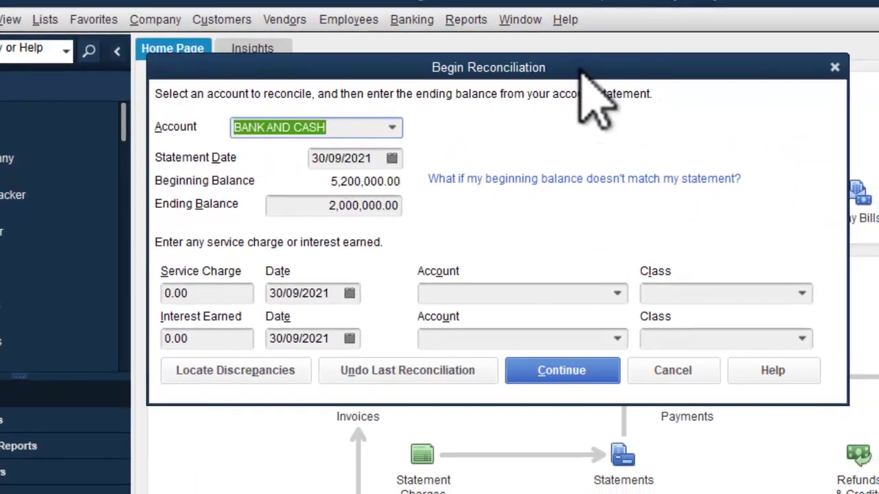
{"action": "left_click", "coordinate": [392, 127]}
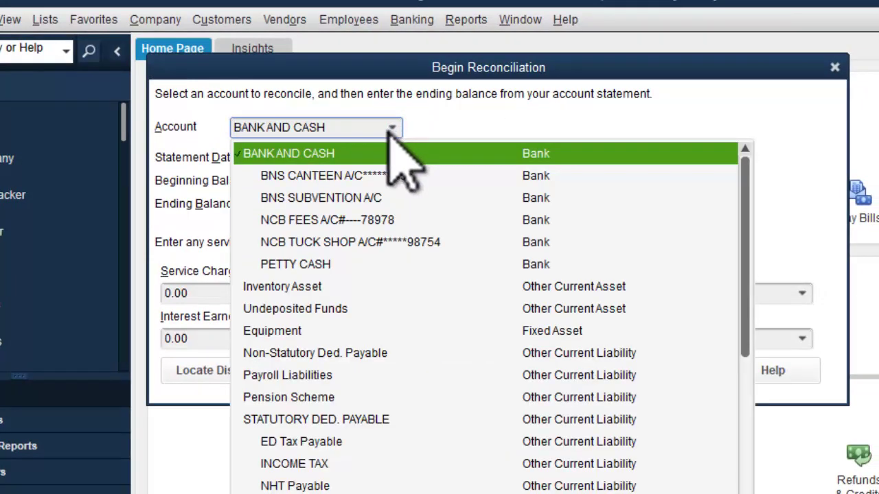
{"action": "left_click", "coordinate": [344, 219]}
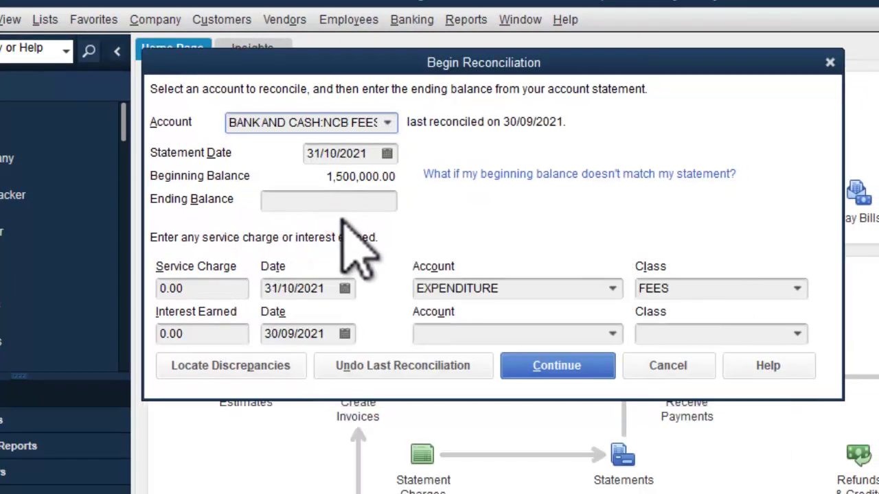
{"action": "left_click", "coordinate": [388, 153]}
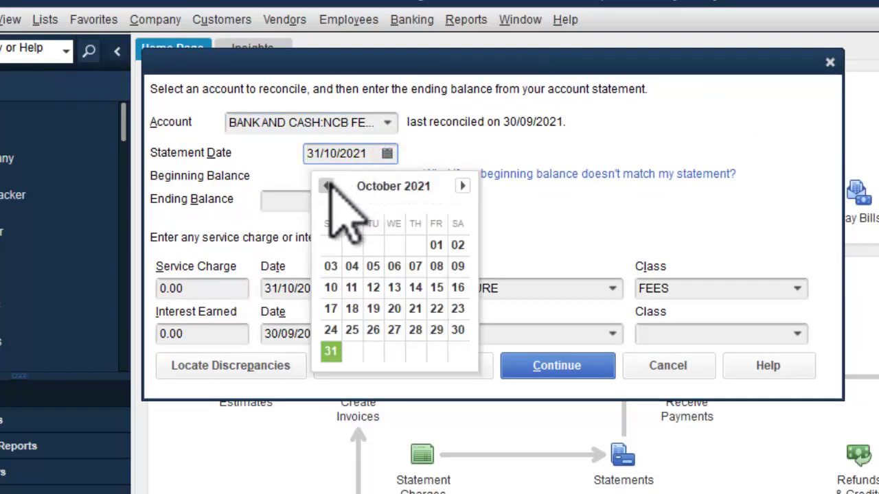
{"action": "left_click", "coordinate": [326, 186]}
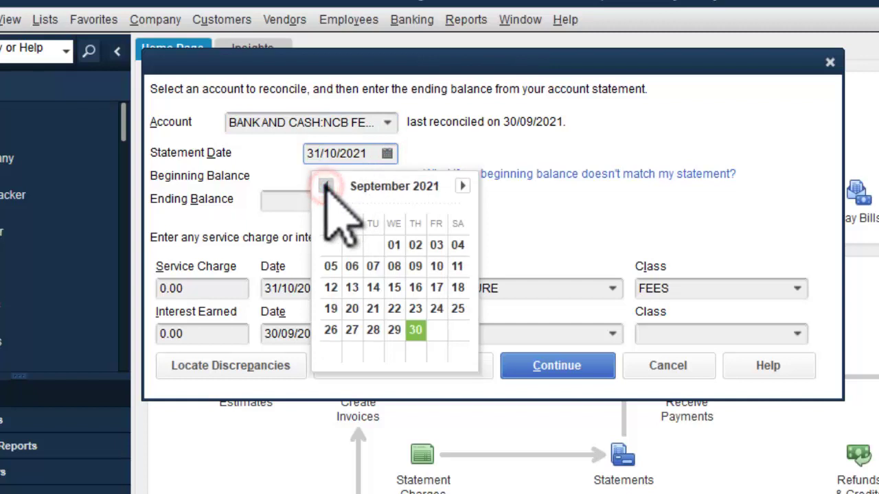
{"action": "left_click", "coordinate": [416, 332]}
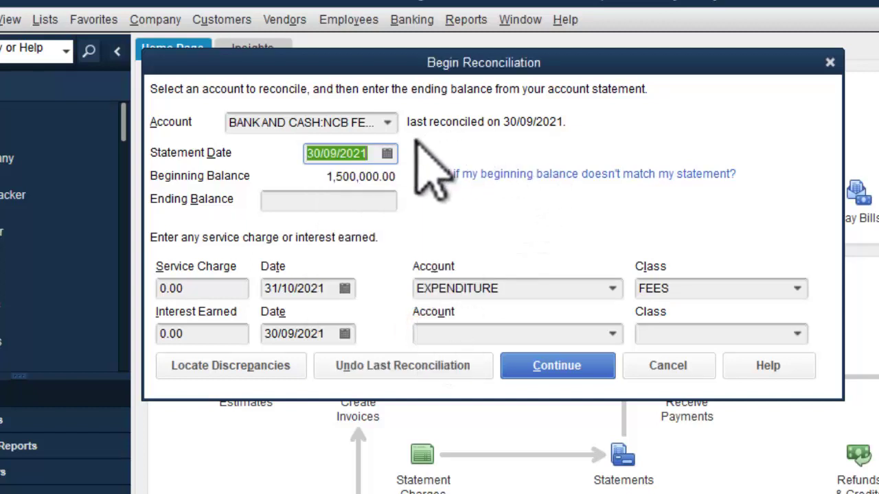
{"action": "left_click", "coordinate": [385, 153]}
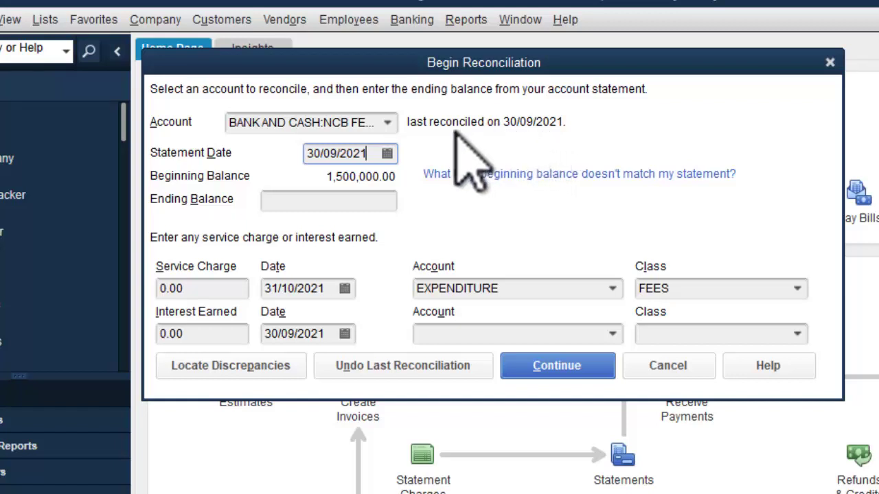
{"action": "left_click", "coordinate": [387, 153]}
{"action": "left_click", "coordinate": [462, 185]}
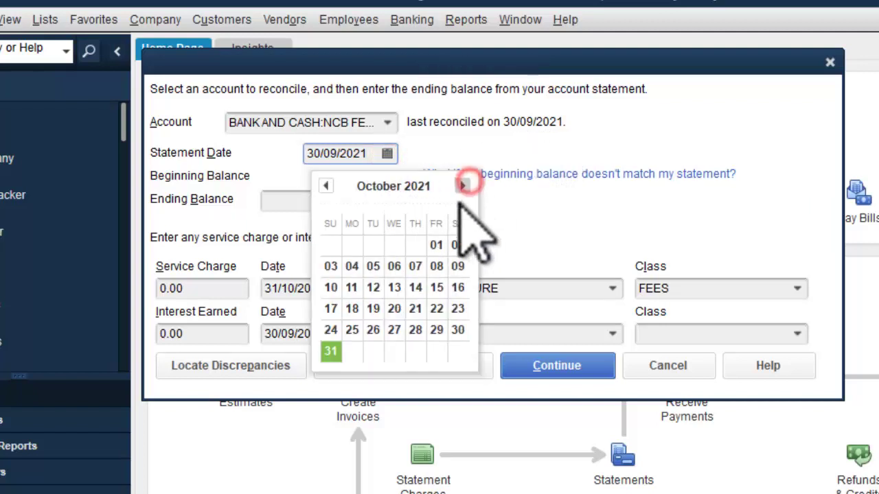
{"action": "left_click", "coordinate": [330, 350]}
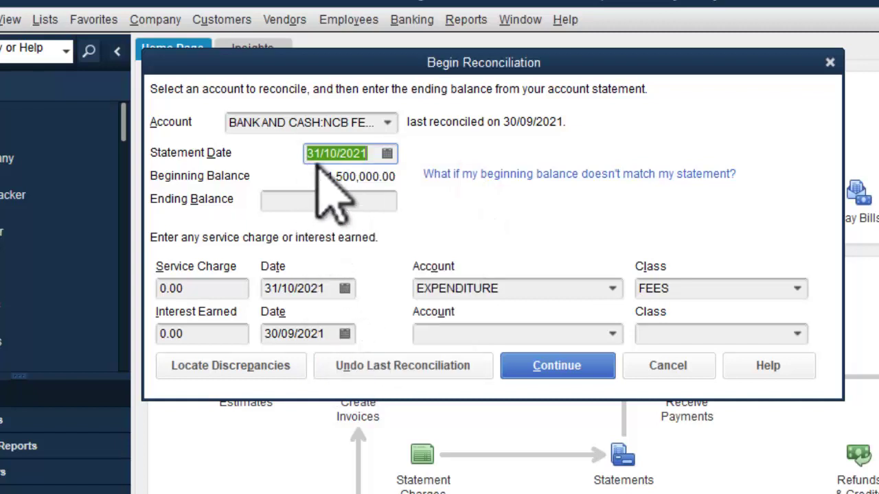
Set the ending balance to 6,500,000 and enter a service charge of 5,500 dated 31/10/2021.
{"action": "left_click", "coordinate": [367, 201]}
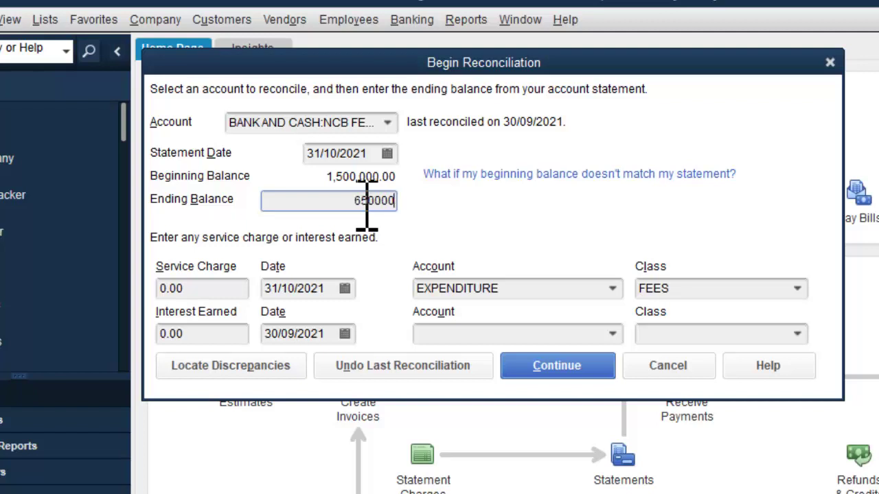
{"action": "left_click", "coordinate": [446, 211]}
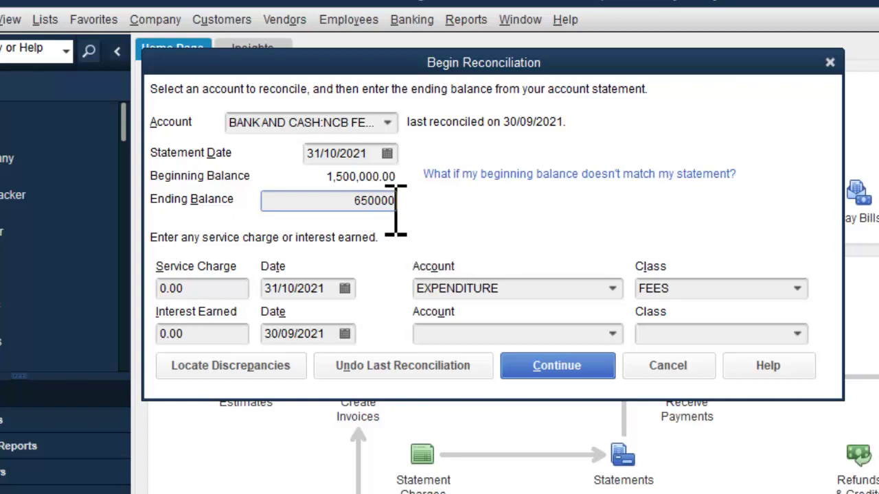
{"action": "type", "text": "0"}
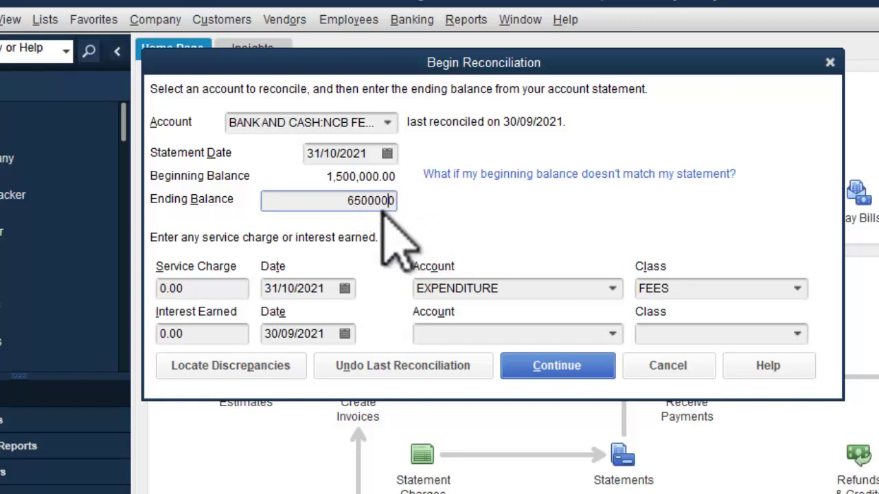
{"action": "left_click", "coordinate": [209, 277]}
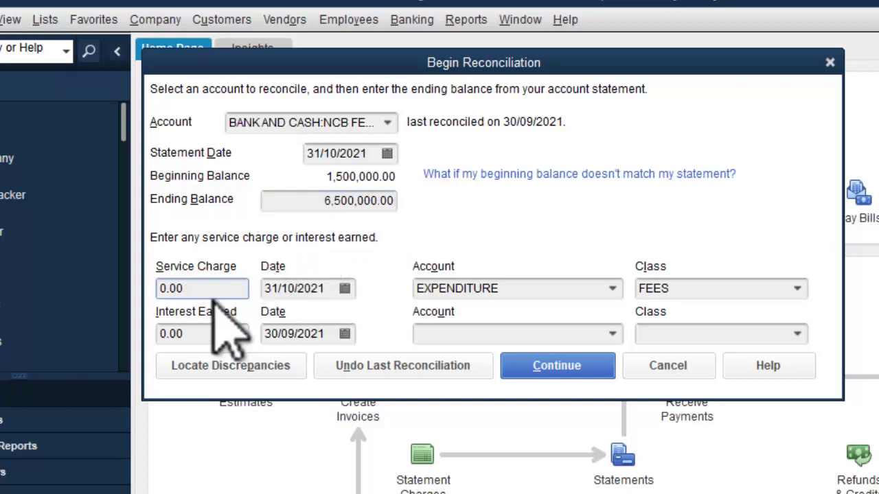
{"action": "left_click_drag", "start_coordinate": [187, 288], "coordinate": [142, 301]}
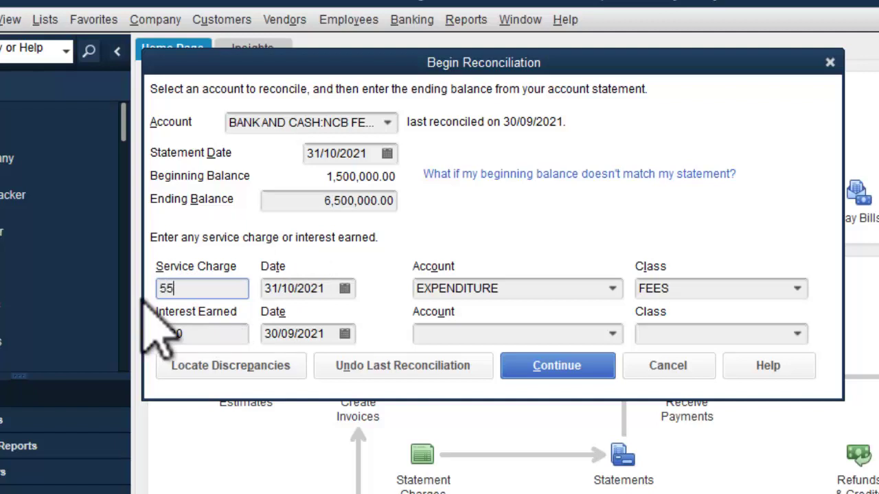
{"action": "left_click", "coordinate": [368, 287]}
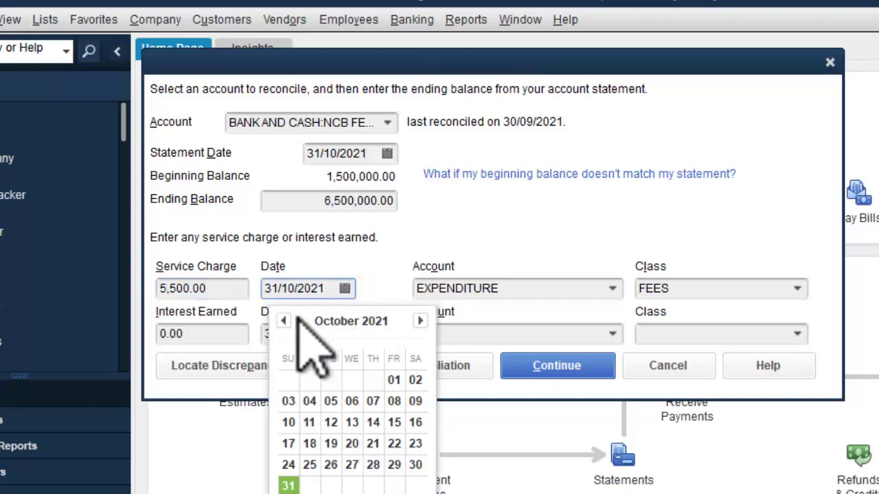
{"action": "left_click", "coordinate": [281, 320]}
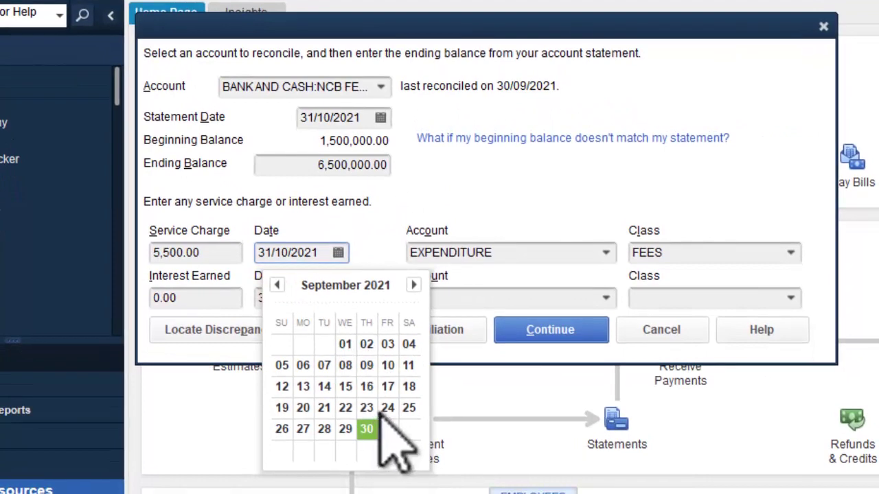
{"action": "left_click", "coordinate": [416, 305]}
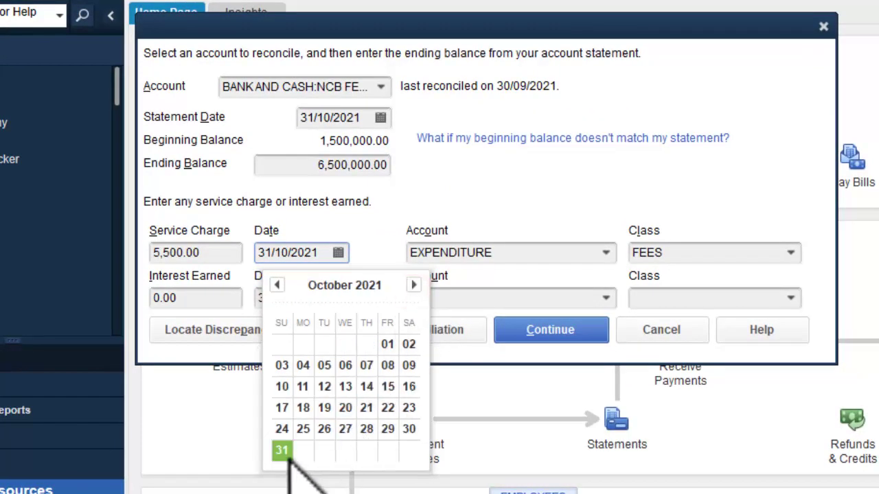
{"action": "left_click", "coordinate": [283, 451]}
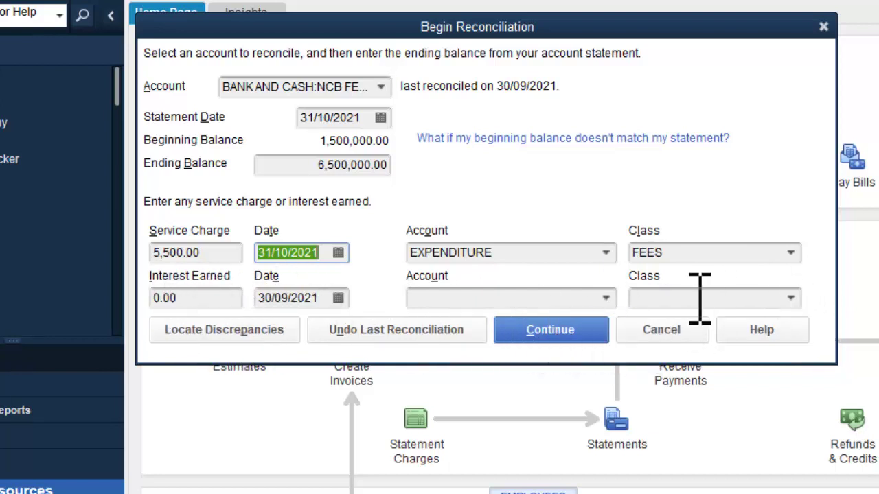
Assign interest earned to the B. INCOME account with class FEES and continue to the reconciliation transaction list.
{"action": "left_click", "coordinate": [604, 297]}
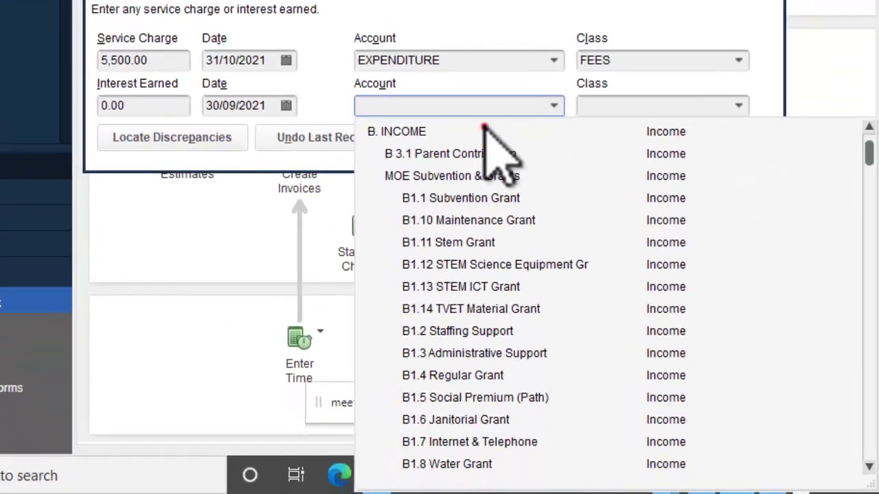
{"action": "left_click", "coordinate": [536, 316]}
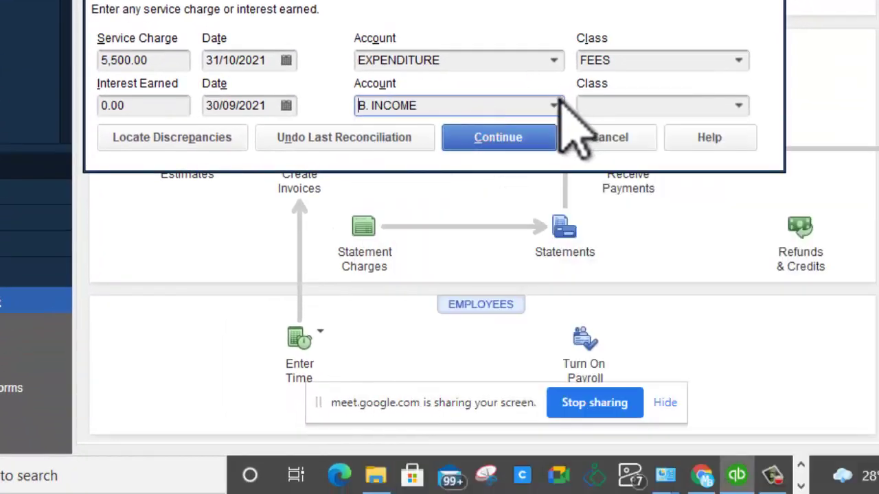
{"action": "left_click", "coordinate": [554, 105]}
{"action": "left_click", "coordinate": [554, 105]}
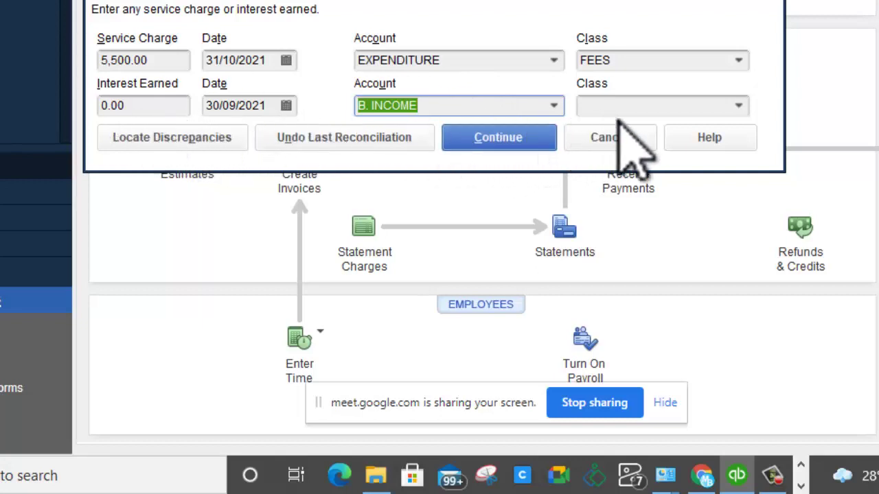
{"action": "left_click", "coordinate": [739, 105]}
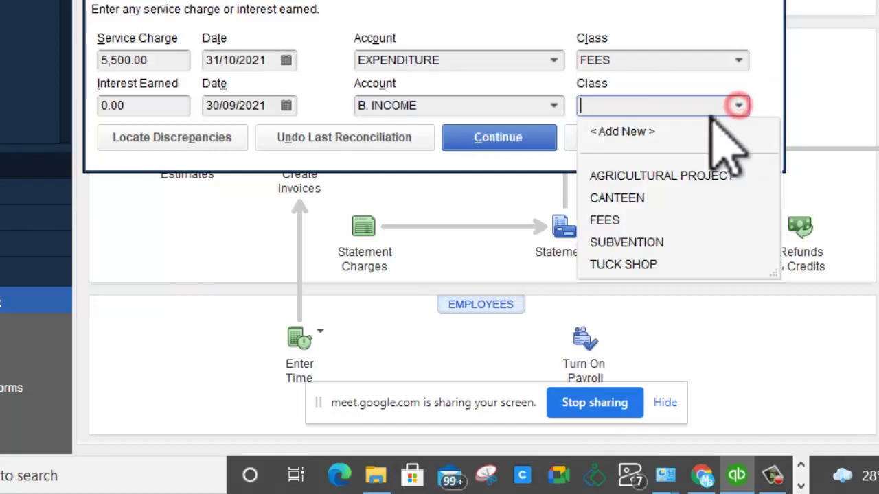
{"action": "left_click", "coordinate": [631, 221]}
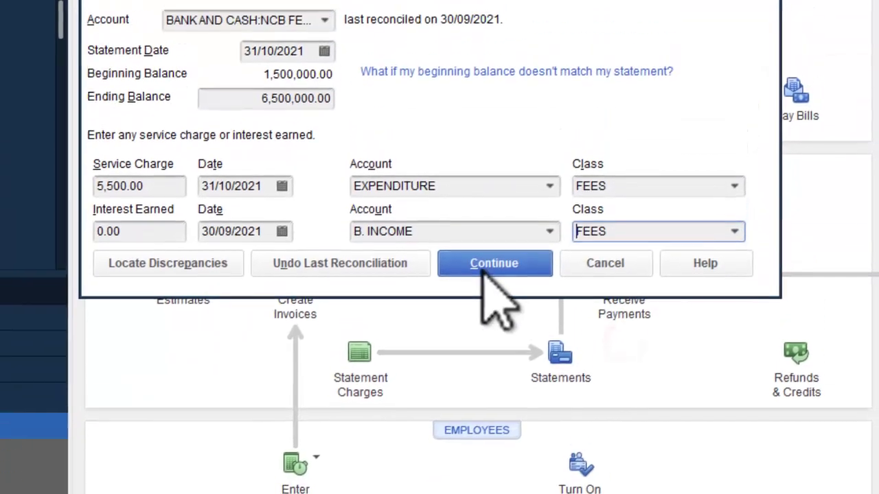
{"action": "left_click", "coordinate": [483, 271]}
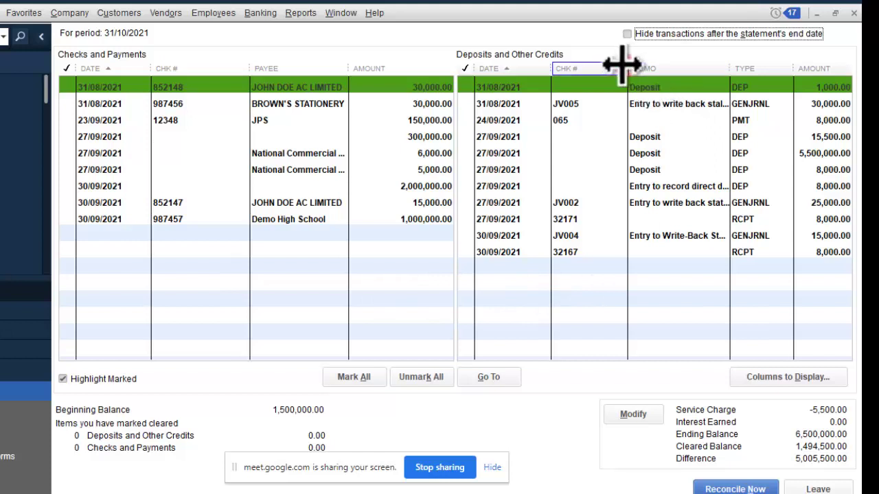
Narrow the deposit list's check number and memo columns and mark the 1,000, 15,500, 5,500,000 and first 8,000 "Deposit" entries as cleared.
{"action": "left_click_drag", "start_coordinate": [626, 67], "coordinate": [596, 68]}
{"action": "left_click_drag", "start_coordinate": [710, 68], "coordinate": [689, 74]}
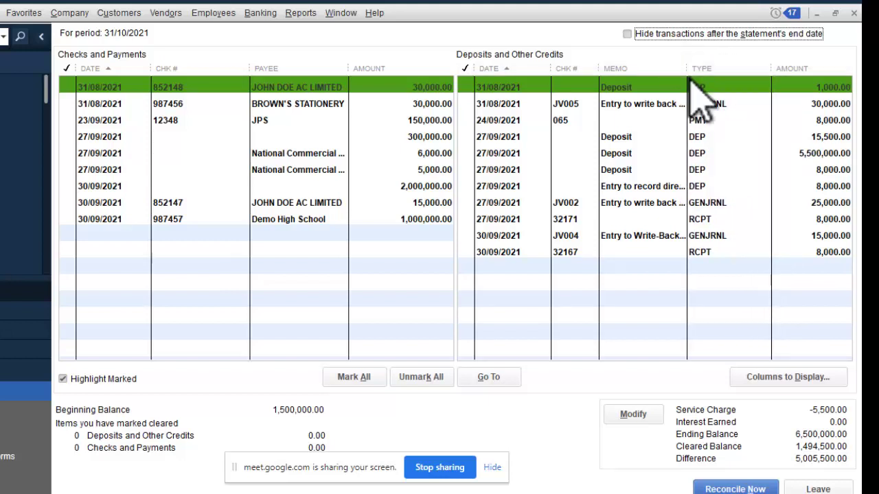
{"action": "left_click", "coordinate": [471, 104]}
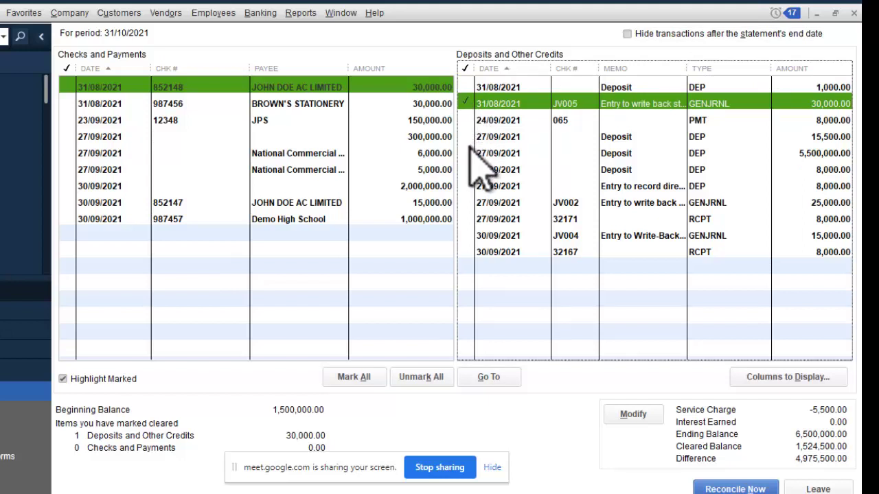
{"action": "left_click", "coordinate": [469, 103]}
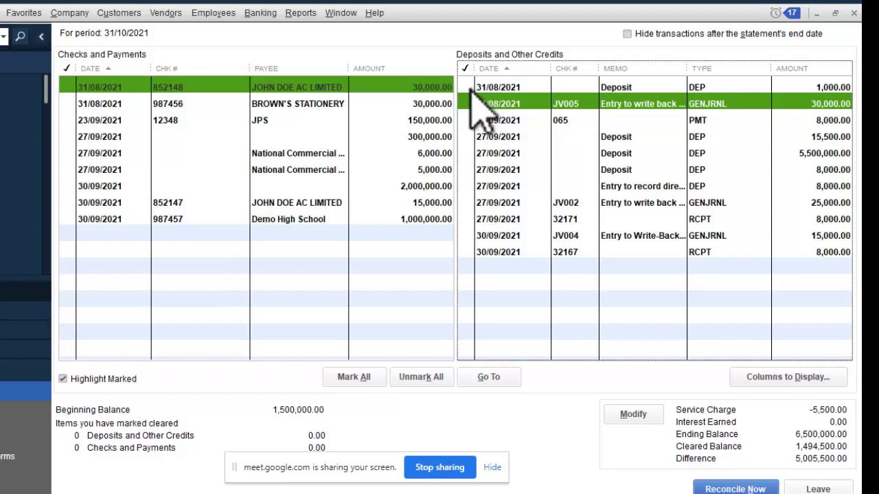
{"action": "left_click", "coordinate": [464, 87]}
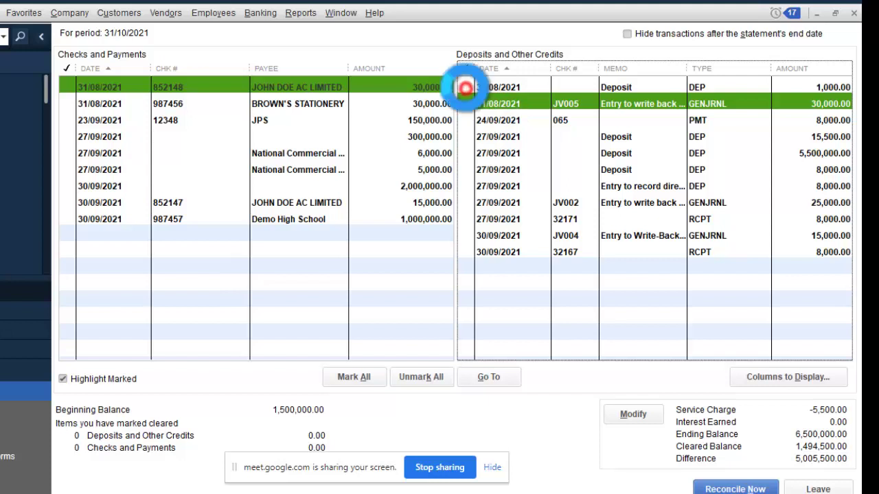
{"action": "left_click", "coordinate": [467, 137]}
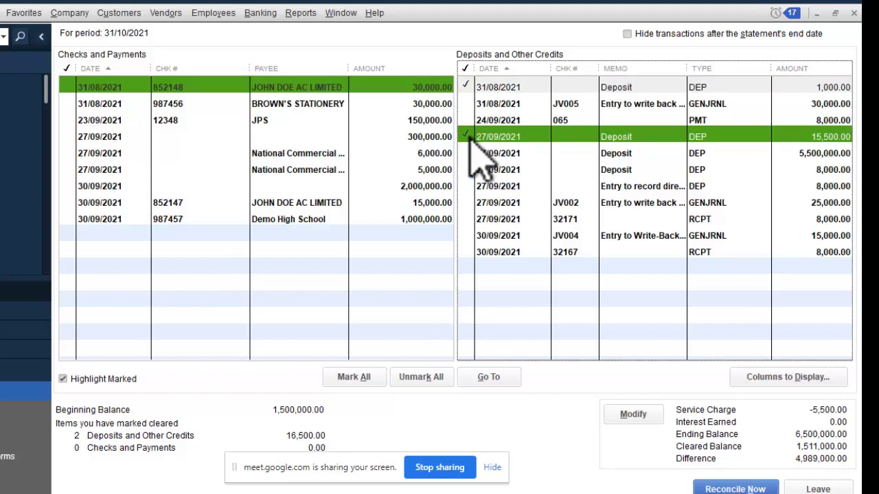
{"action": "left_click", "coordinate": [469, 153]}
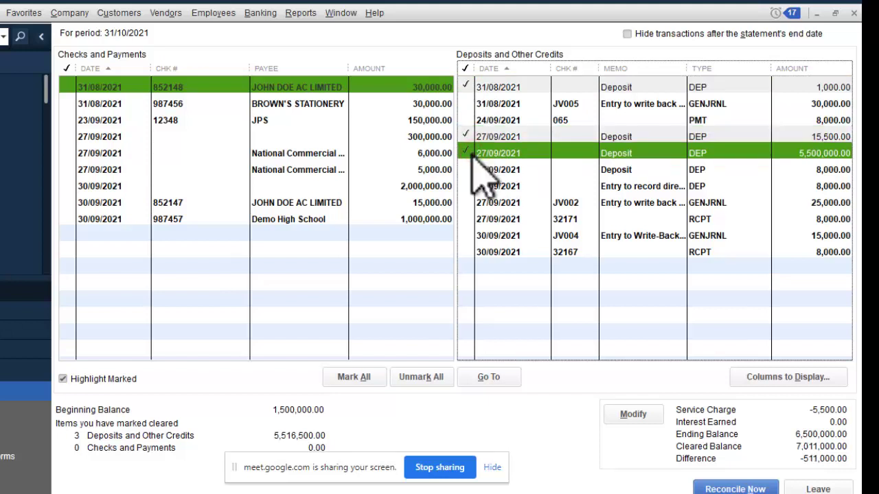
{"action": "left_click", "coordinate": [470, 169]}
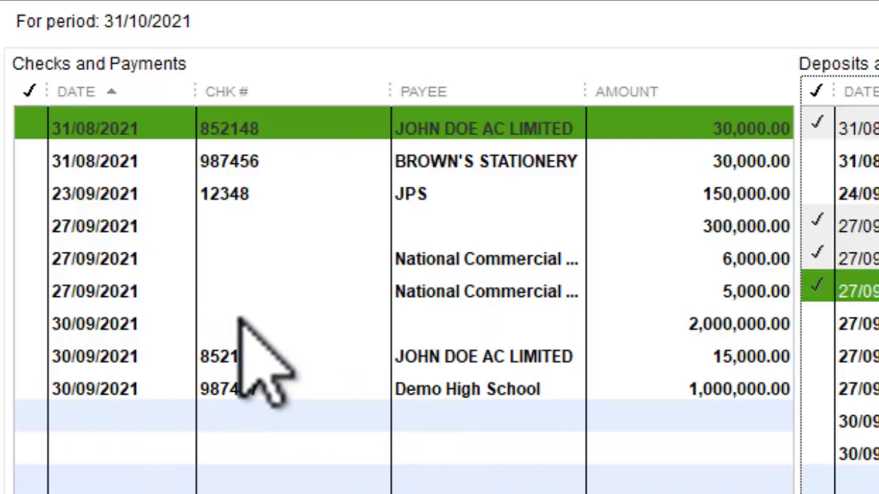
Mark the payments of 6,000, 5,000, 15,000, 300,000, 150,000 and the 30,000 to BROWN'S STATIONERY as cleared.
{"action": "left_click", "coordinate": [34, 259]}
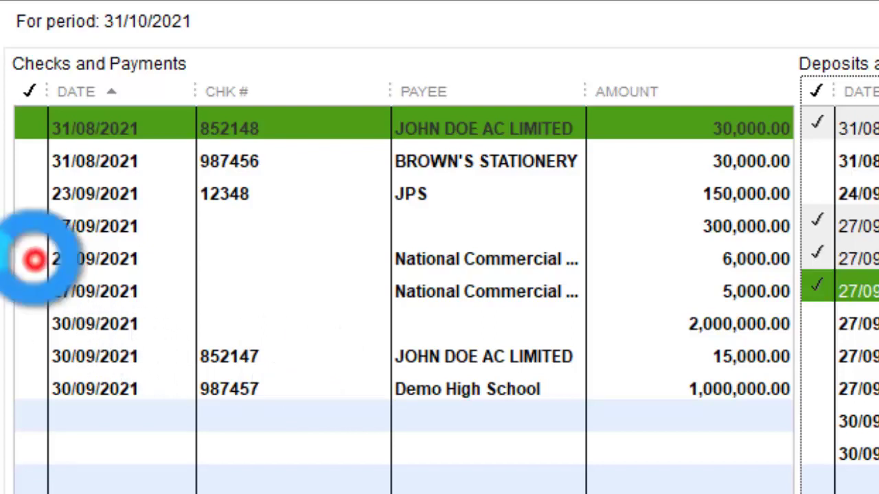
{"action": "left_click", "coordinate": [34, 288]}
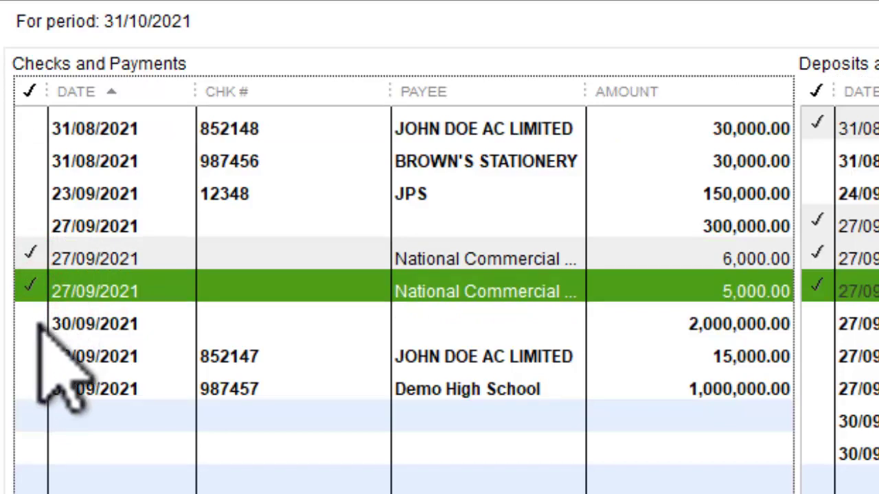
{"action": "left_click", "coordinate": [34, 358]}
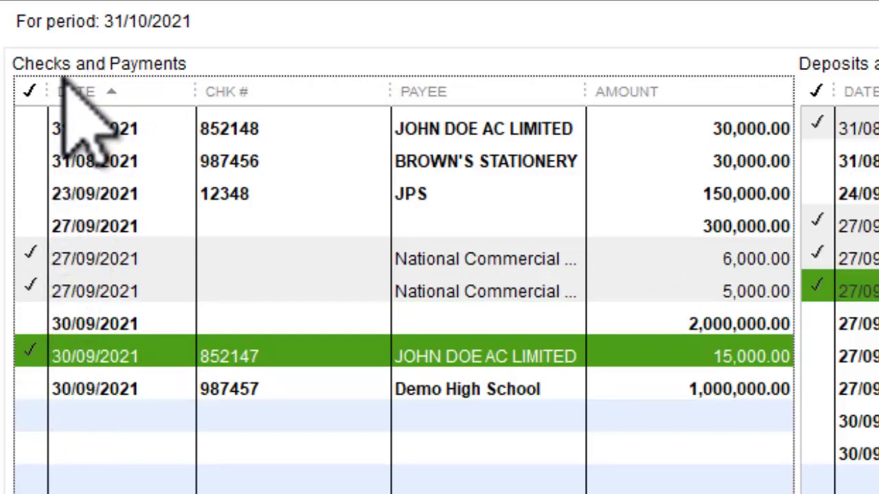
{"action": "left_click", "coordinate": [31, 221]}
{"action": "left_click", "coordinate": [31, 190]}
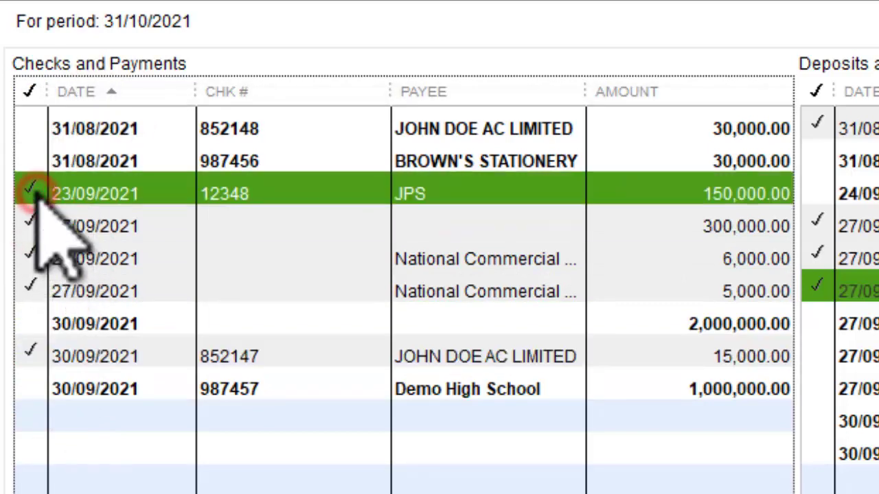
{"action": "left_click", "coordinate": [36, 162]}
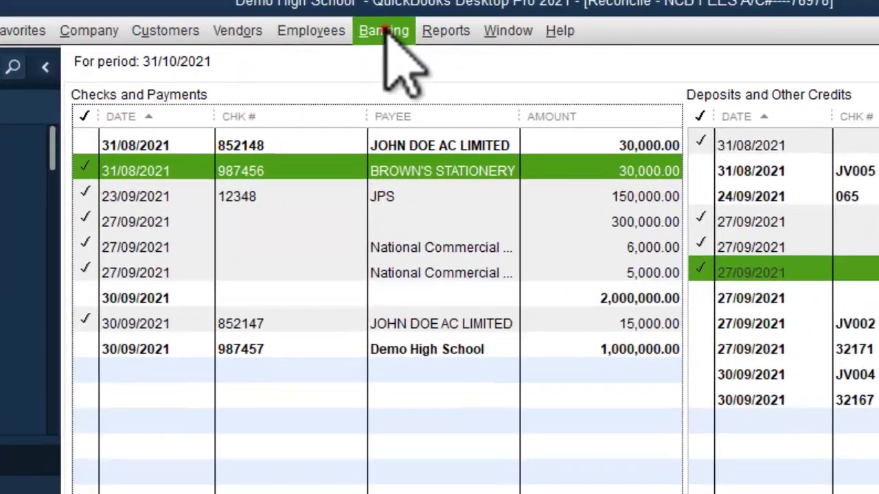
Start a new check from the NCB FEES account payable to BROWN'S STATIONERY.
{"action": "left_click", "coordinate": [385, 30]}
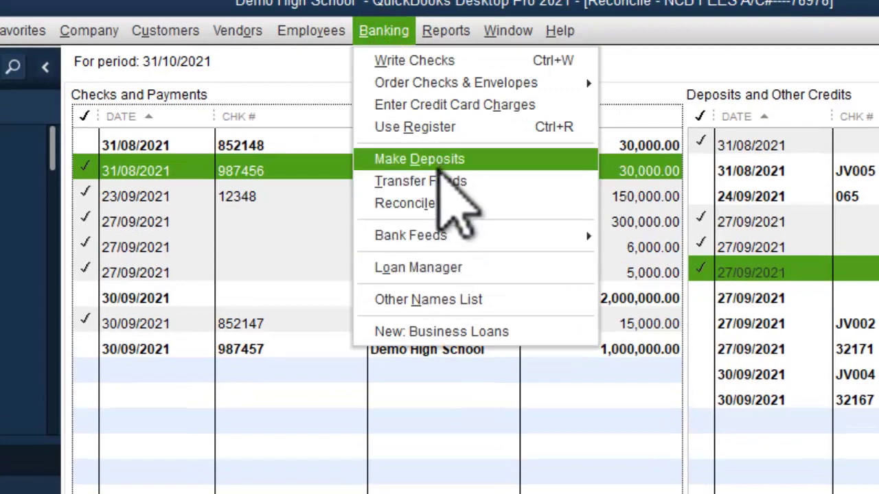
{"action": "mouse_move", "coordinate": [445, 30]}
{"action": "mouse_move", "coordinate": [384, 30]}
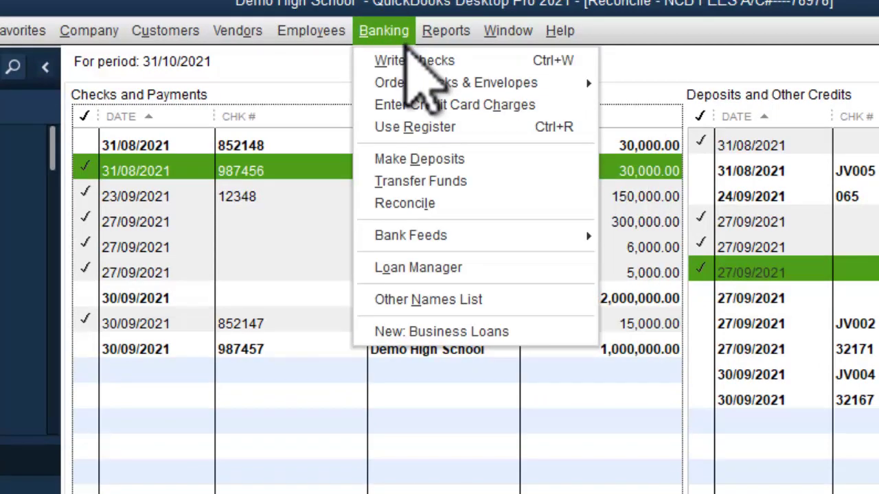
{"action": "left_click", "coordinate": [405, 60]}
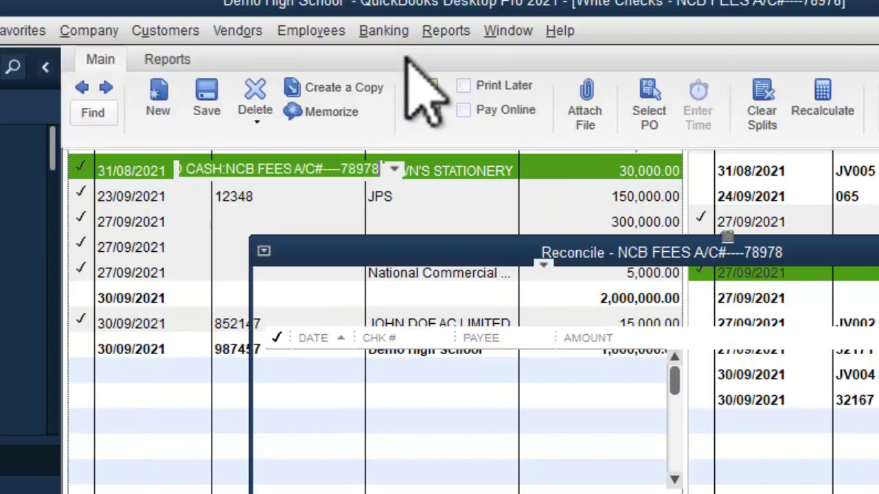
{"action": "left_click", "coordinate": [394, 169]}
{"action": "left_click", "coordinate": [342, 328]}
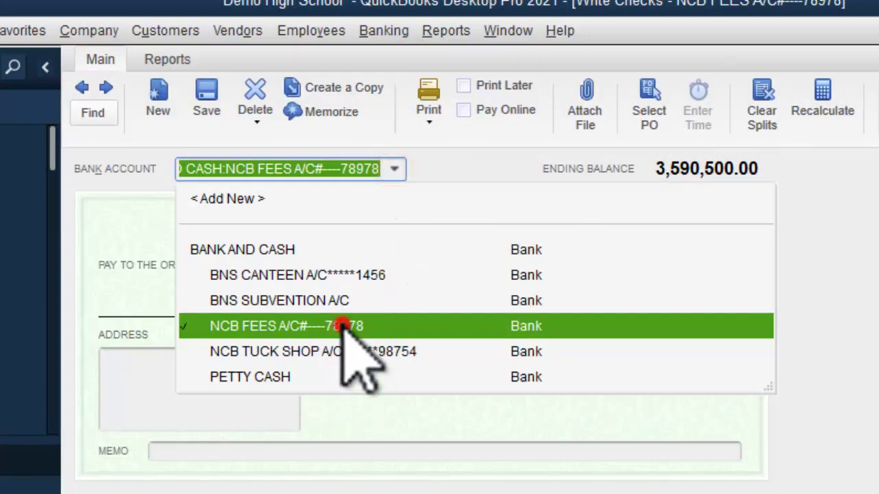
{"action": "left_click", "coordinate": [282, 265]}
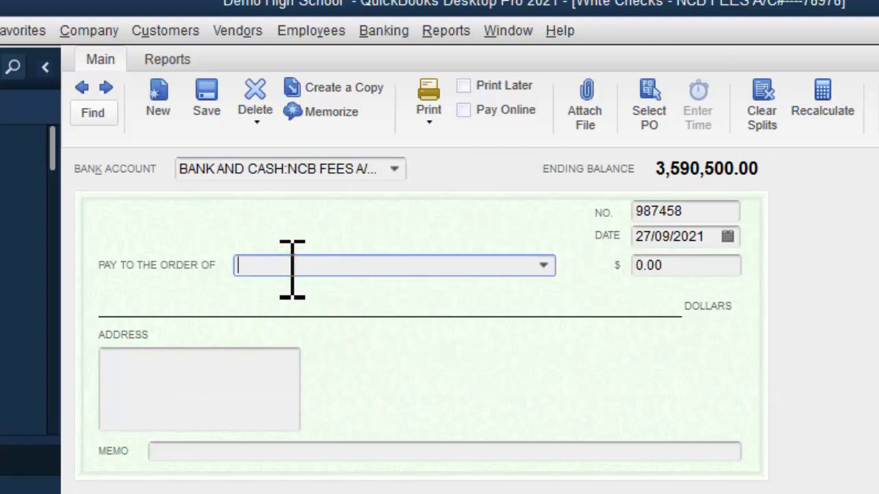
{"action": "type", "text": "BROWN'S STATIONERY"}
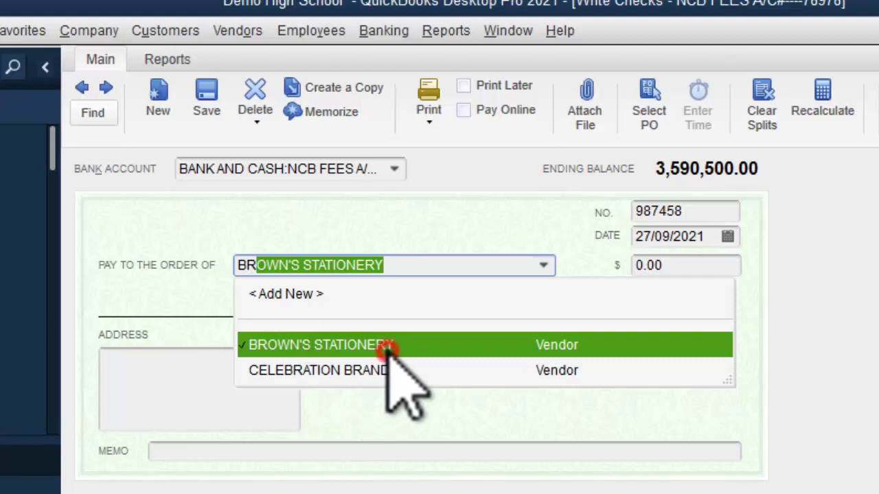
{"action": "left_click", "coordinate": [387, 349]}
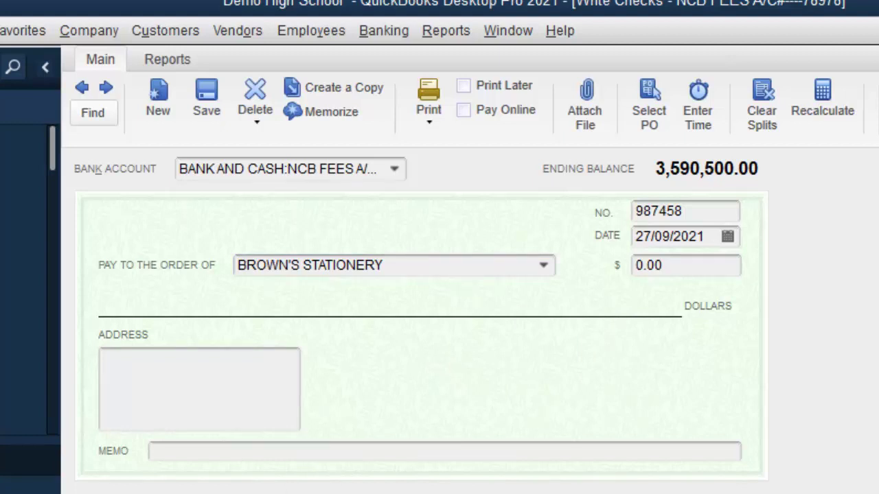
Enter a 13,000 EXPENDITURE line with memo "mark registers purchased" and class FEES, and save and close the check.
{"action": "key", "text": "alt+Down"}
{"action": "type", "text": "exp"}
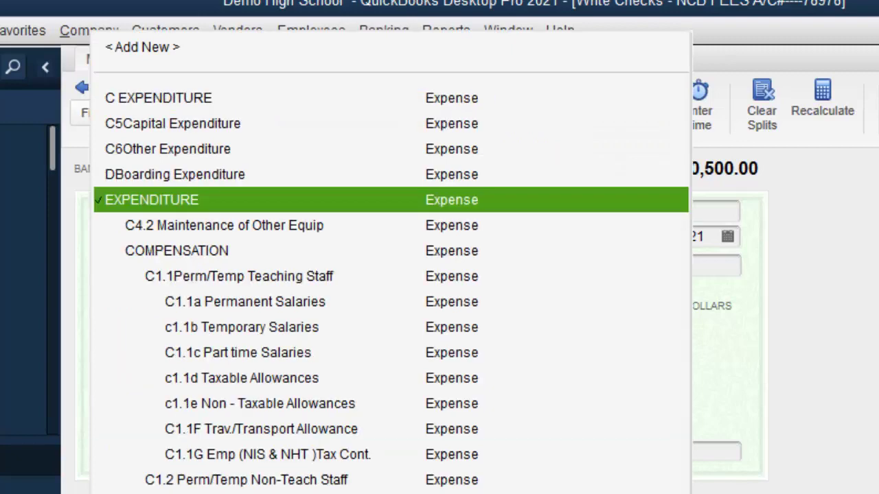
{"action": "key", "text": "Return"}
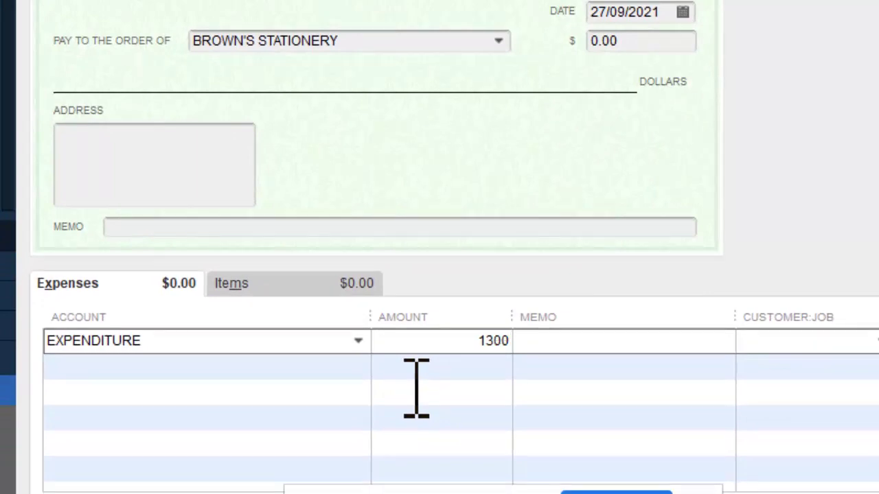
{"action": "left_click", "coordinate": [564, 337]}
{"action": "right_click", "coordinate": [564, 337]}
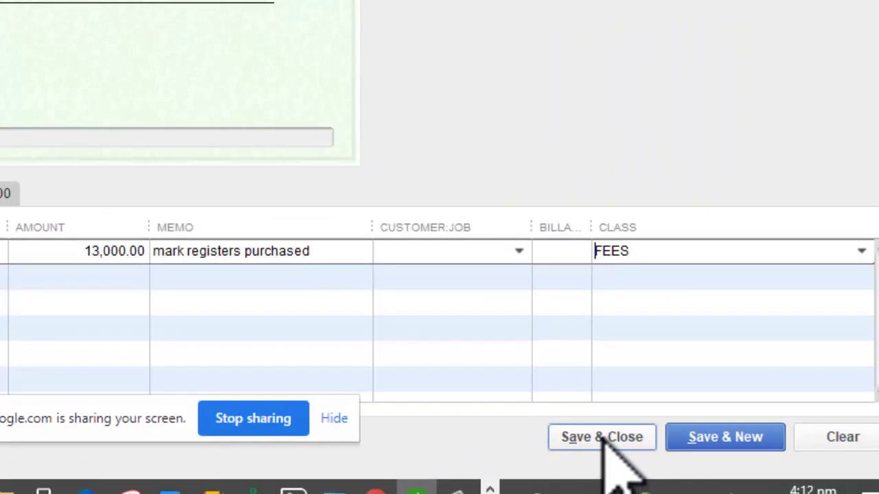
{"action": "left_click", "coordinate": [603, 437]}
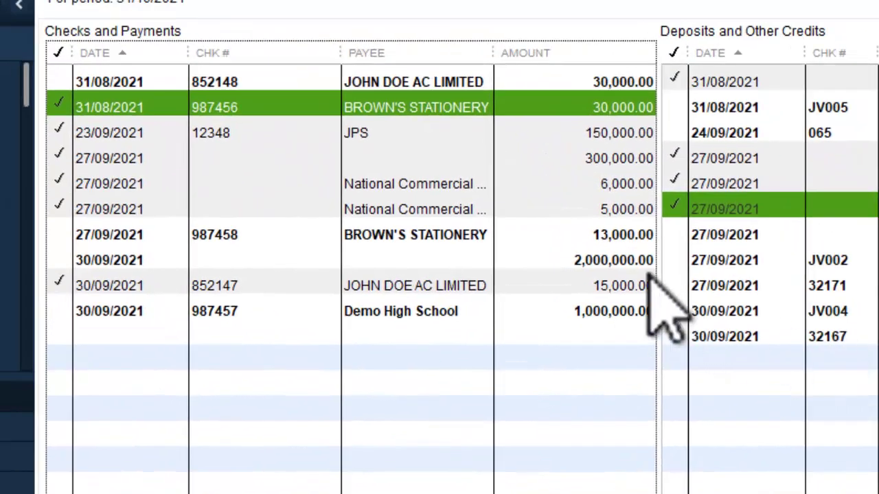
Mark the 13,000 BROWN'S STATIONERY check as cleared and finish the reconciliation, displaying both the summary and detail reports.
{"action": "left_click", "coordinate": [58, 234]}
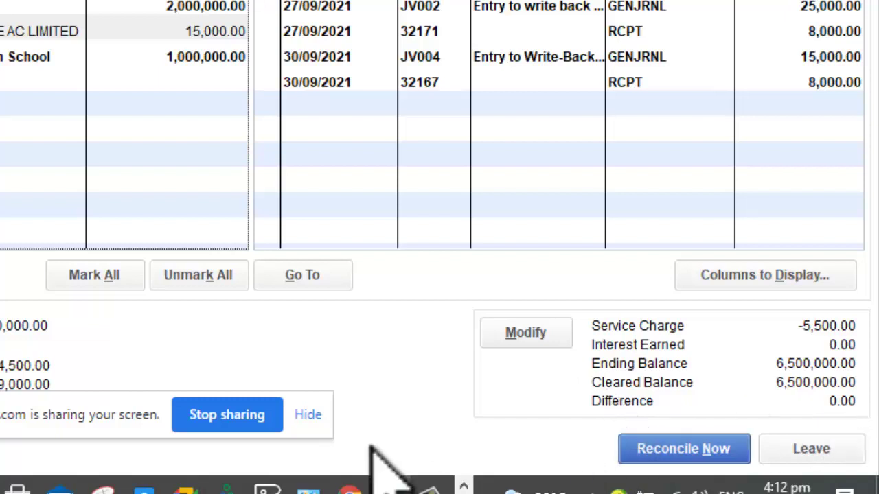
{"action": "left_click", "coordinate": [673, 446]}
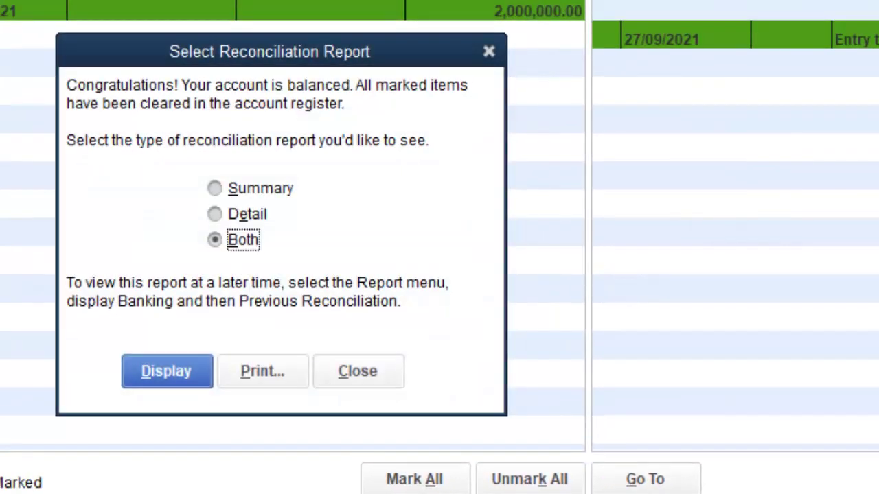
{"action": "left_click", "coordinate": [182, 372]}
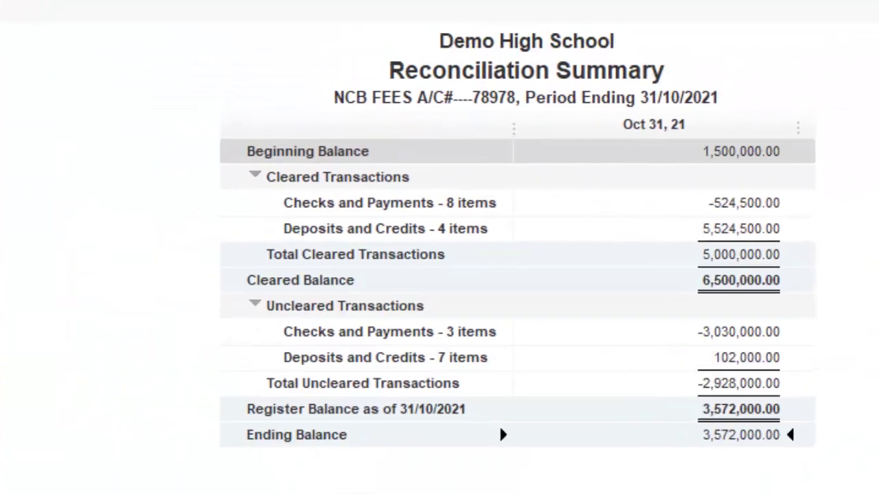
{"action": "left_click", "coordinate": [537, 315]}
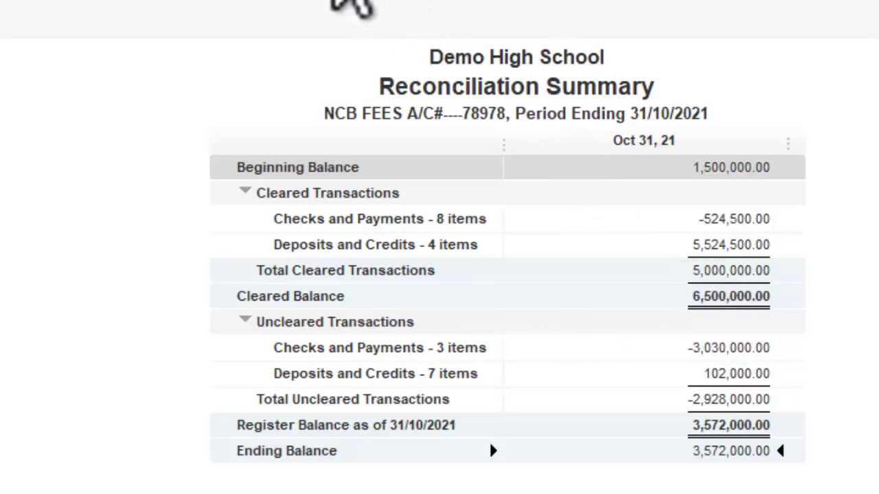
Compare the Reconciliation Summary with the Reconciliation Detail report for NCB FEES, ending on the detail report.
{"action": "left_click", "coordinate": [349, 3]}
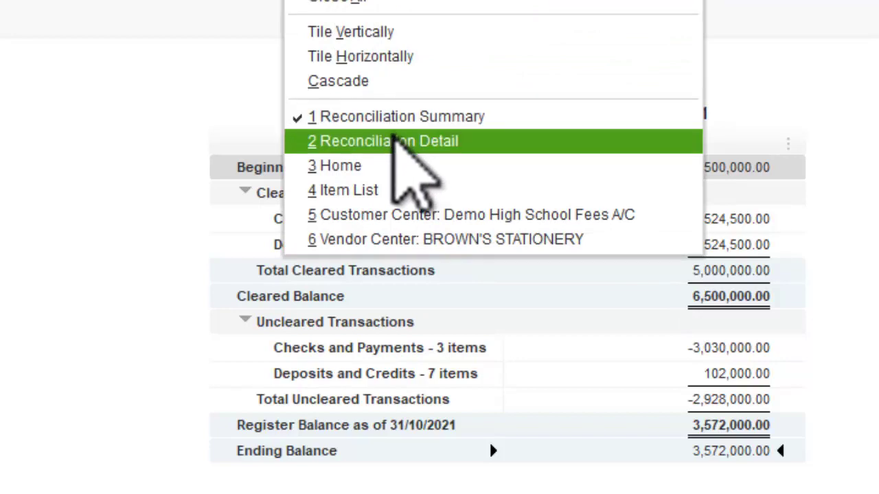
{"action": "left_click", "coordinate": [396, 141]}
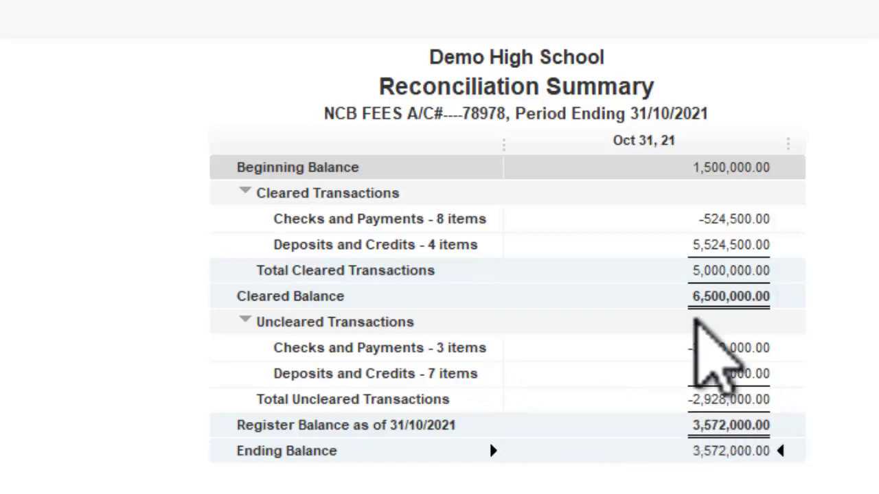
{"action": "left_click", "coordinate": [333, 2]}
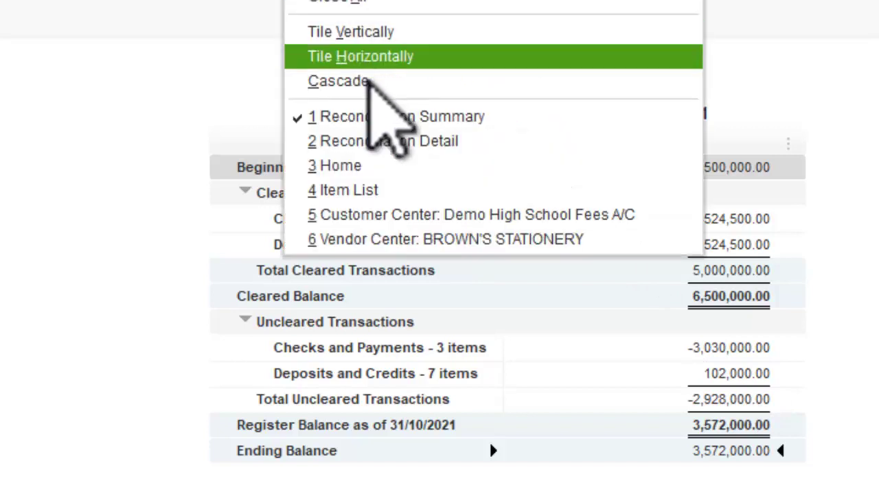
{"action": "left_click", "coordinate": [379, 141]}
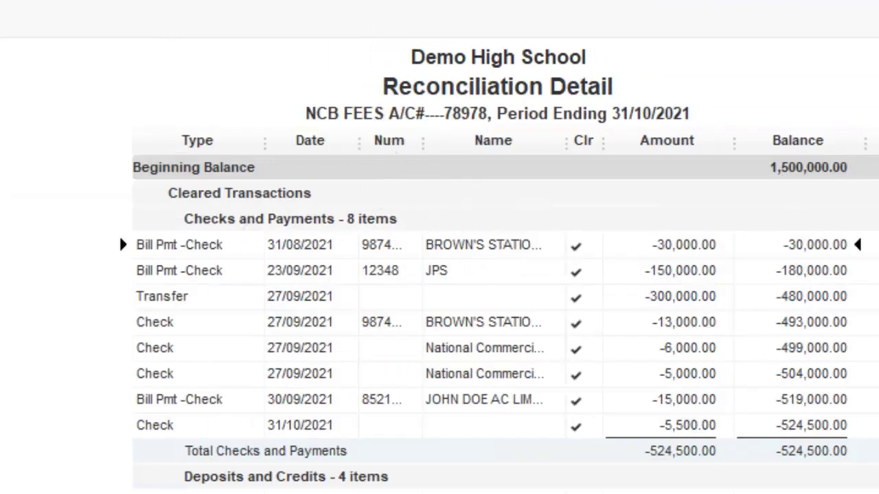
Review the cleared and uncleared transactions in the Reconciliation Detail report and return to the Reconciliation Summary.
{"action": "scroll", "coordinate": [481, 309], "scroll_direction": "down", "scroll_amount": 1}
{"action": "scroll", "coordinate": [481, 309], "scroll_direction": "up", "scroll_amount": 1}
{"action": "scroll", "coordinate": [499, 323], "scroll_direction": "down", "scroll_amount": 1}
{"action": "scroll", "coordinate": [499, 323], "scroll_direction": "down", "scroll_amount": 3}
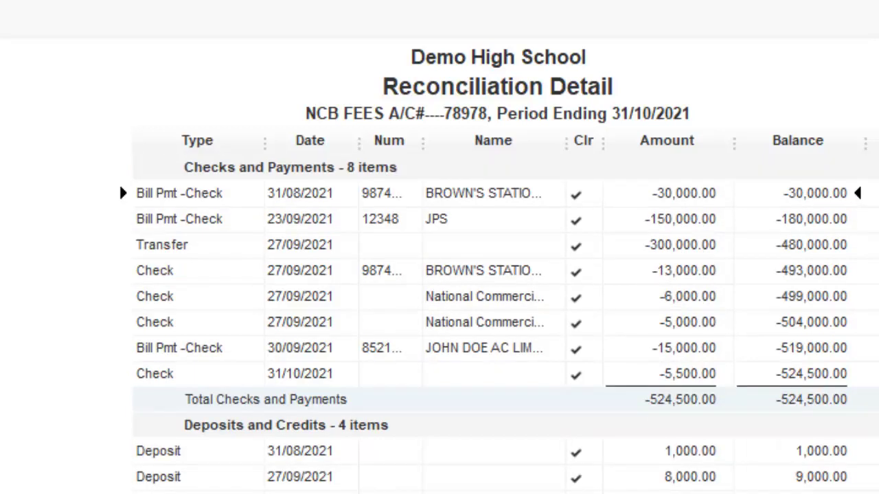
{"action": "scroll", "coordinate": [499, 323], "scroll_direction": "down", "scroll_amount": 1}
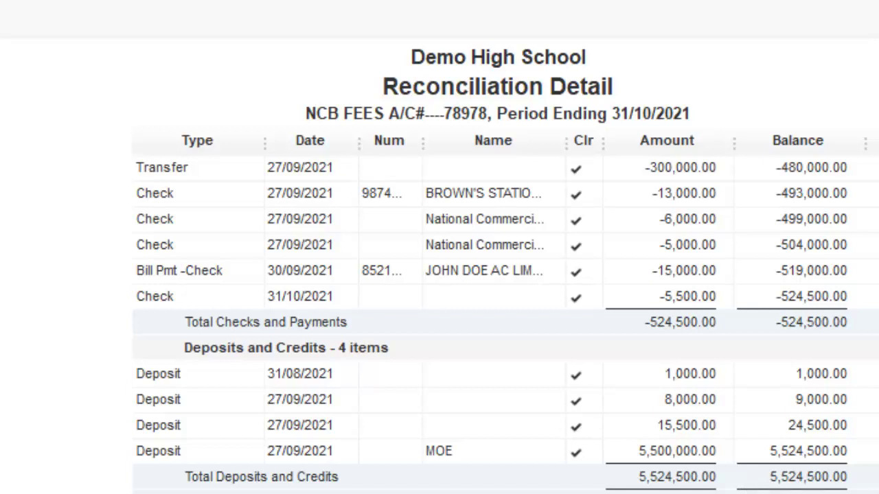
{"action": "scroll", "coordinate": [499, 324], "scroll_direction": "down", "scroll_amount": 5}
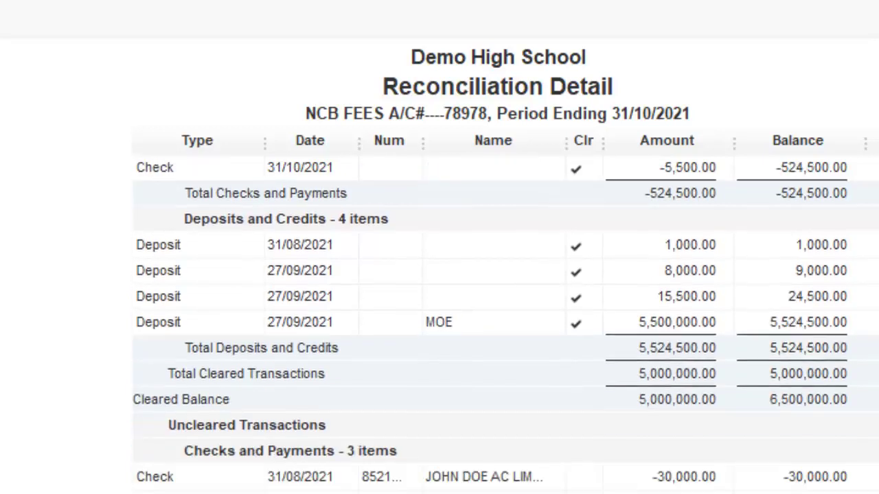
{"action": "scroll", "coordinate": [499, 323], "scroll_direction": "down", "scroll_amount": 1}
{"action": "scroll", "coordinate": [499, 323], "scroll_direction": "down", "scroll_amount": 3}
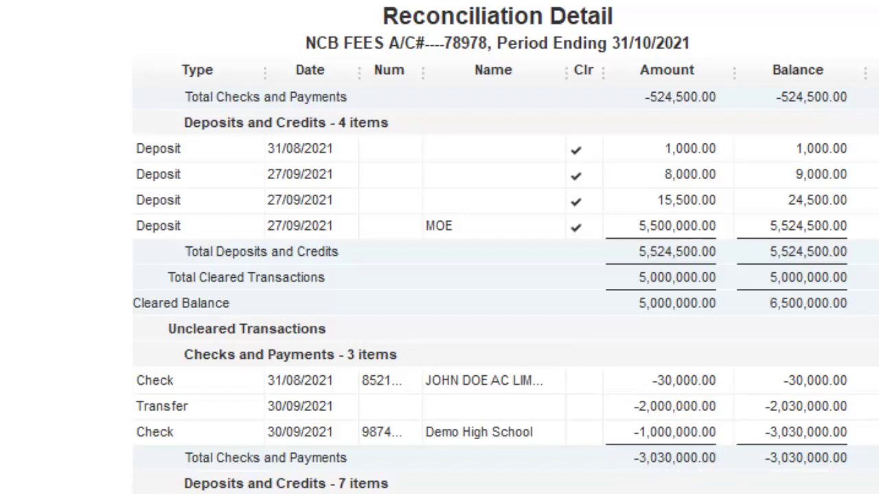
{"action": "scroll", "coordinate": [506, 292], "scroll_direction": "down", "scroll_amount": 3}
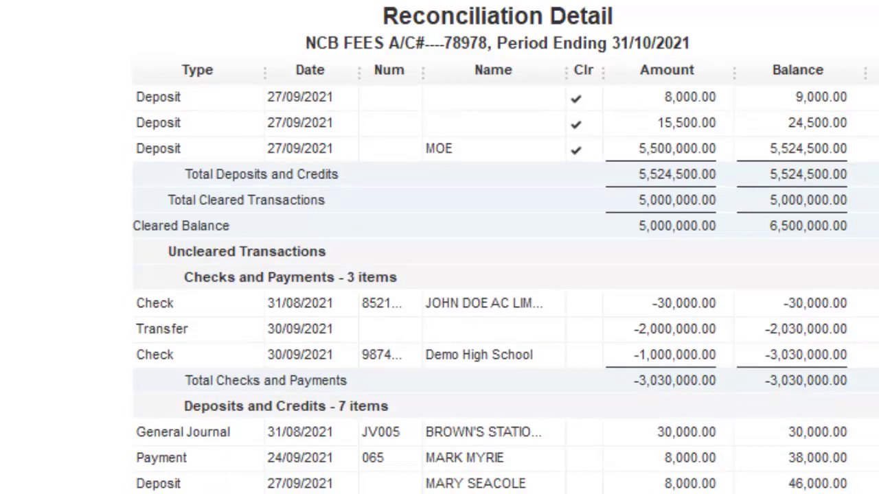
{"action": "key", "text": "alt+w"}
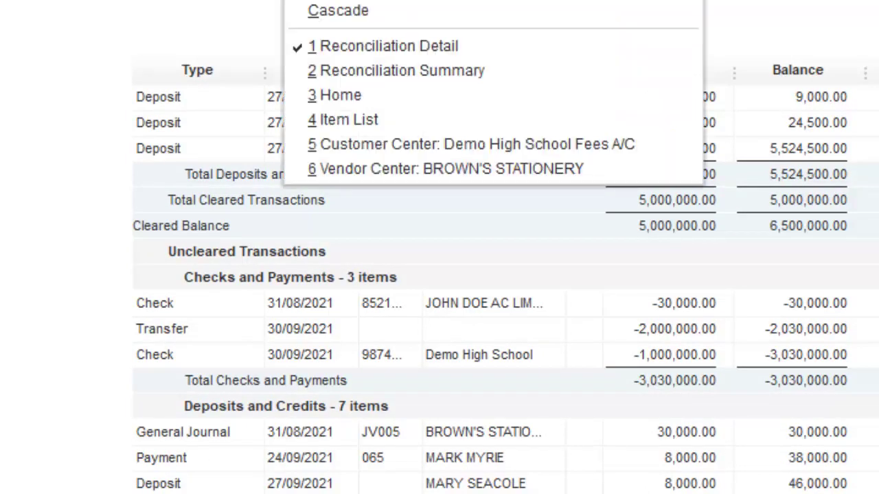
{"action": "left_click", "coordinate": [352, 45]}
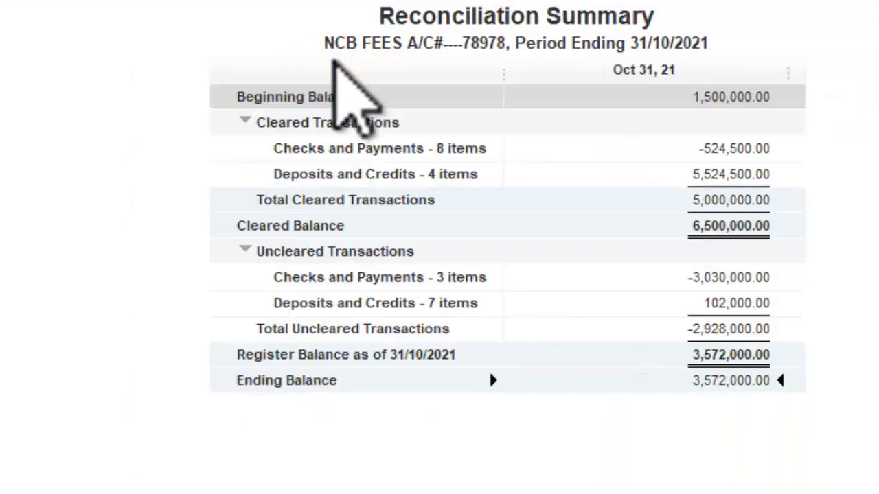